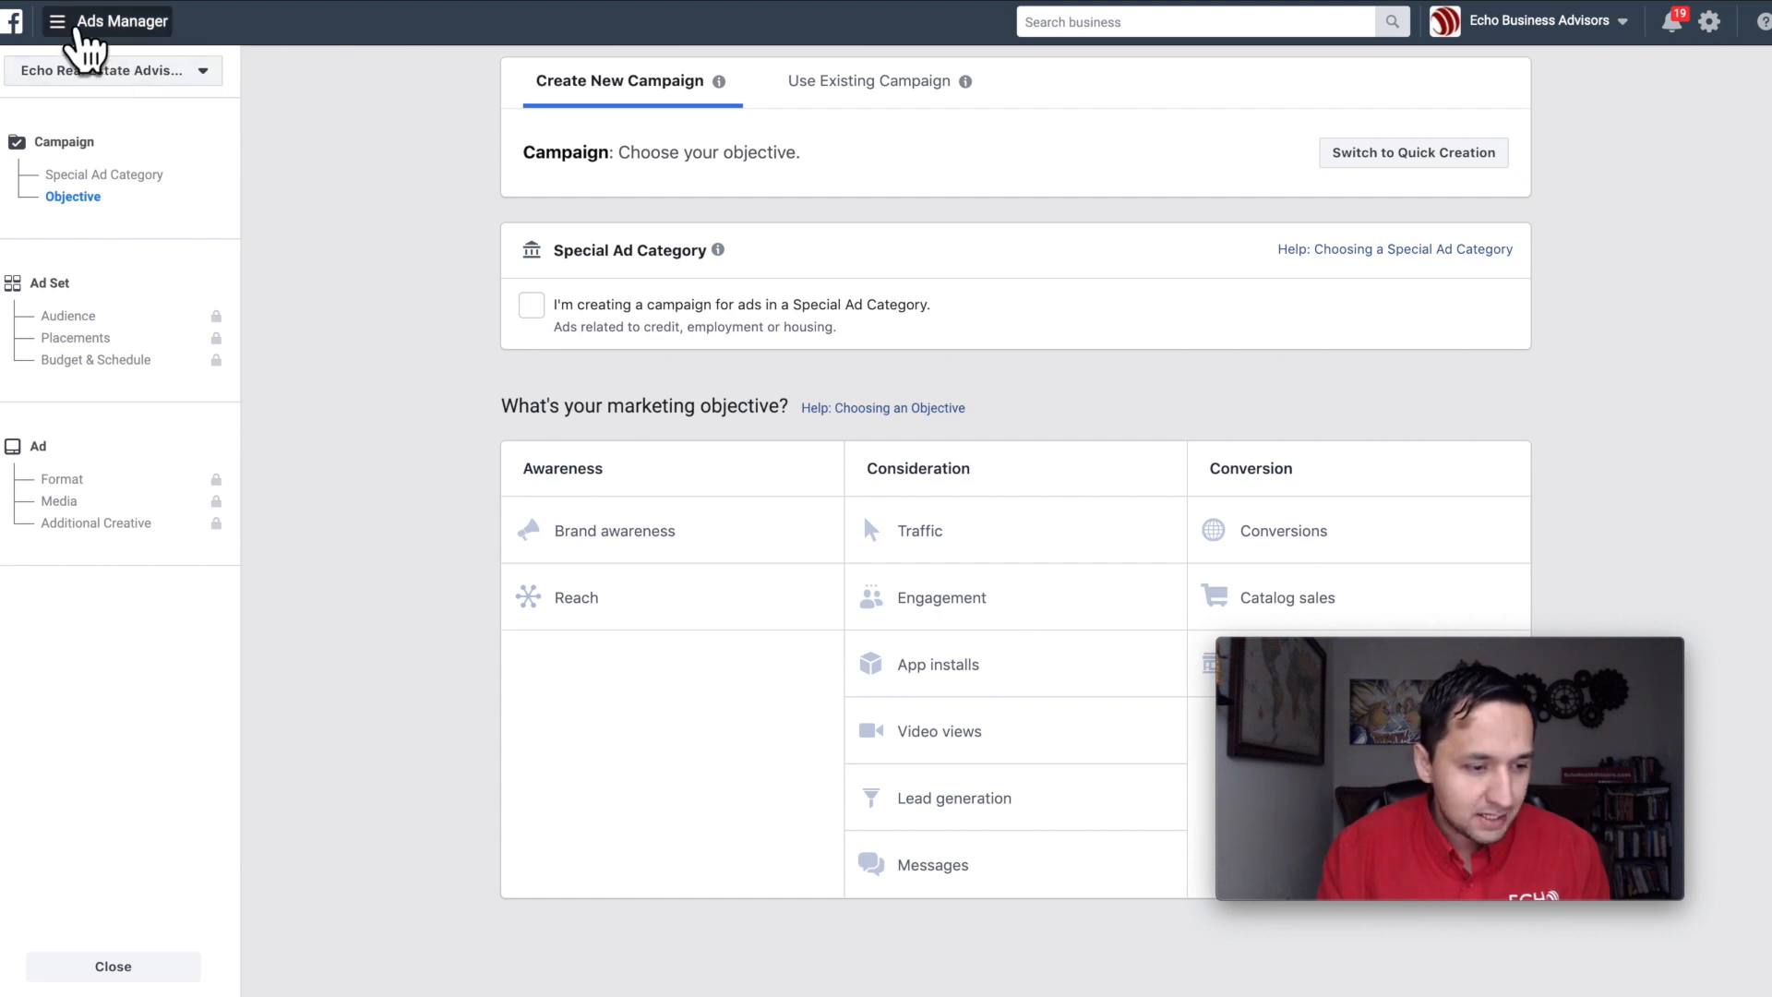
Step: Open the Audiences manager from the full list of business tools
{"action": "left_click", "coordinate": [82, 33]}
{"action": "left_click", "coordinate": [143, 513]}
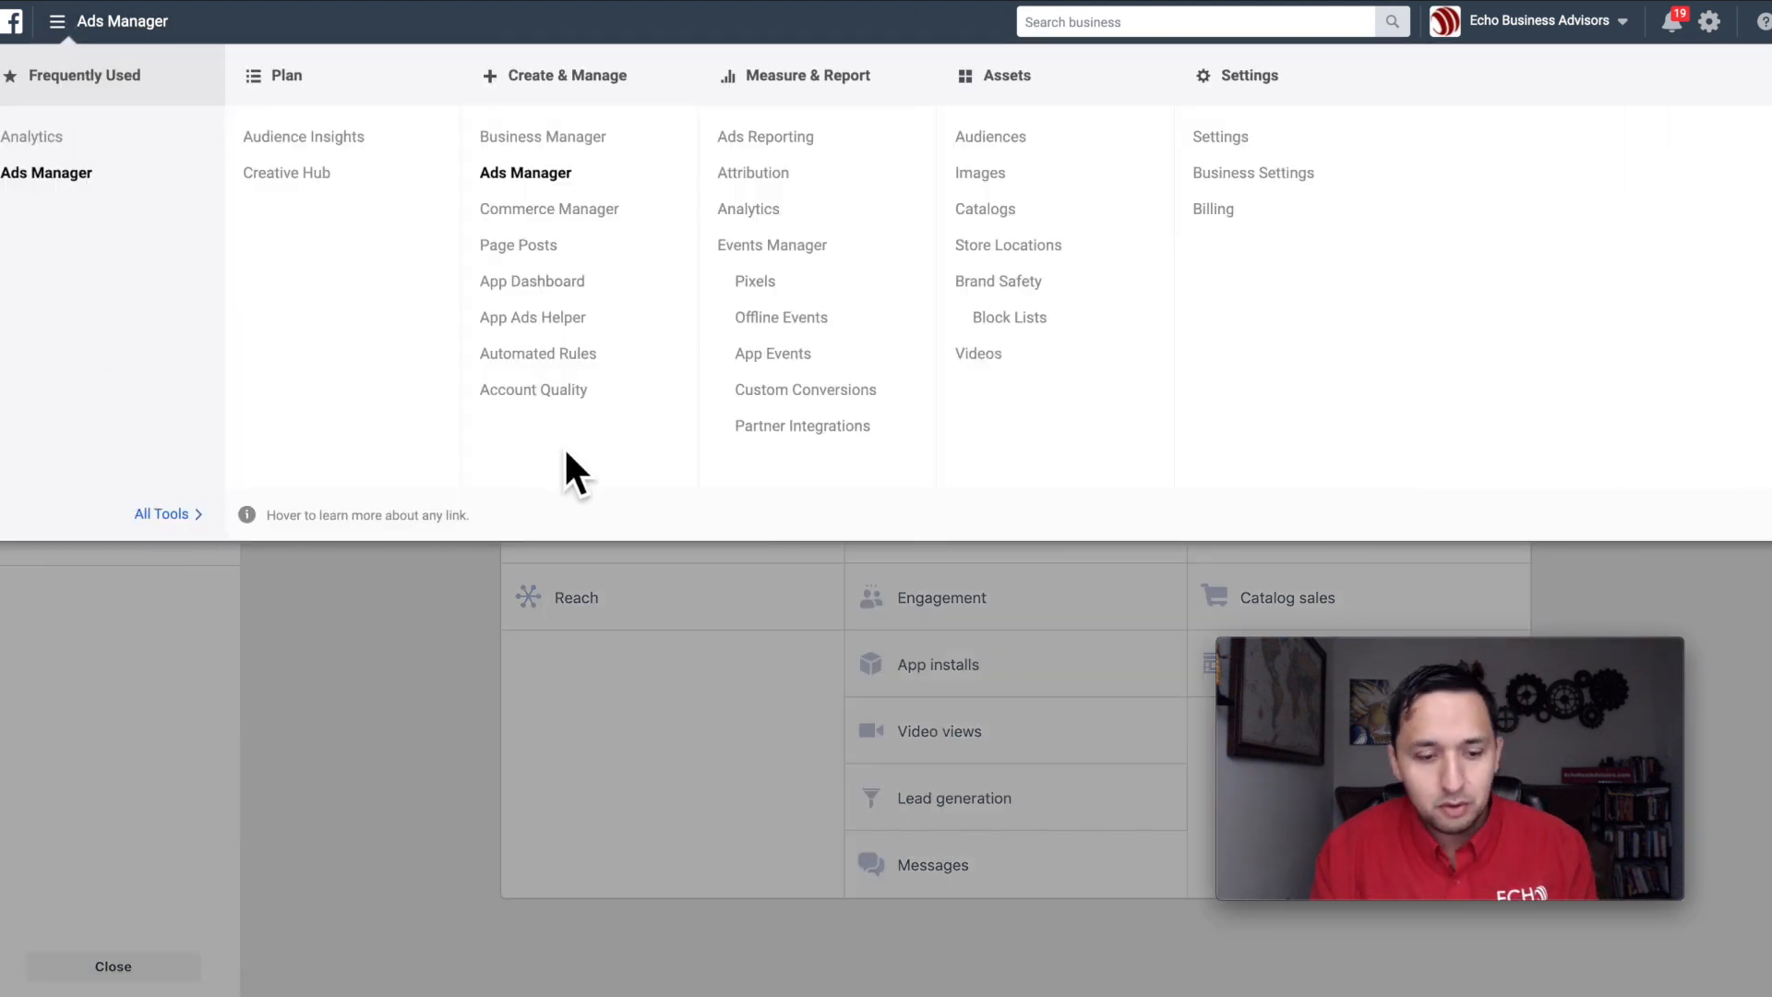
{"action": "left_click", "coordinate": [997, 139]}
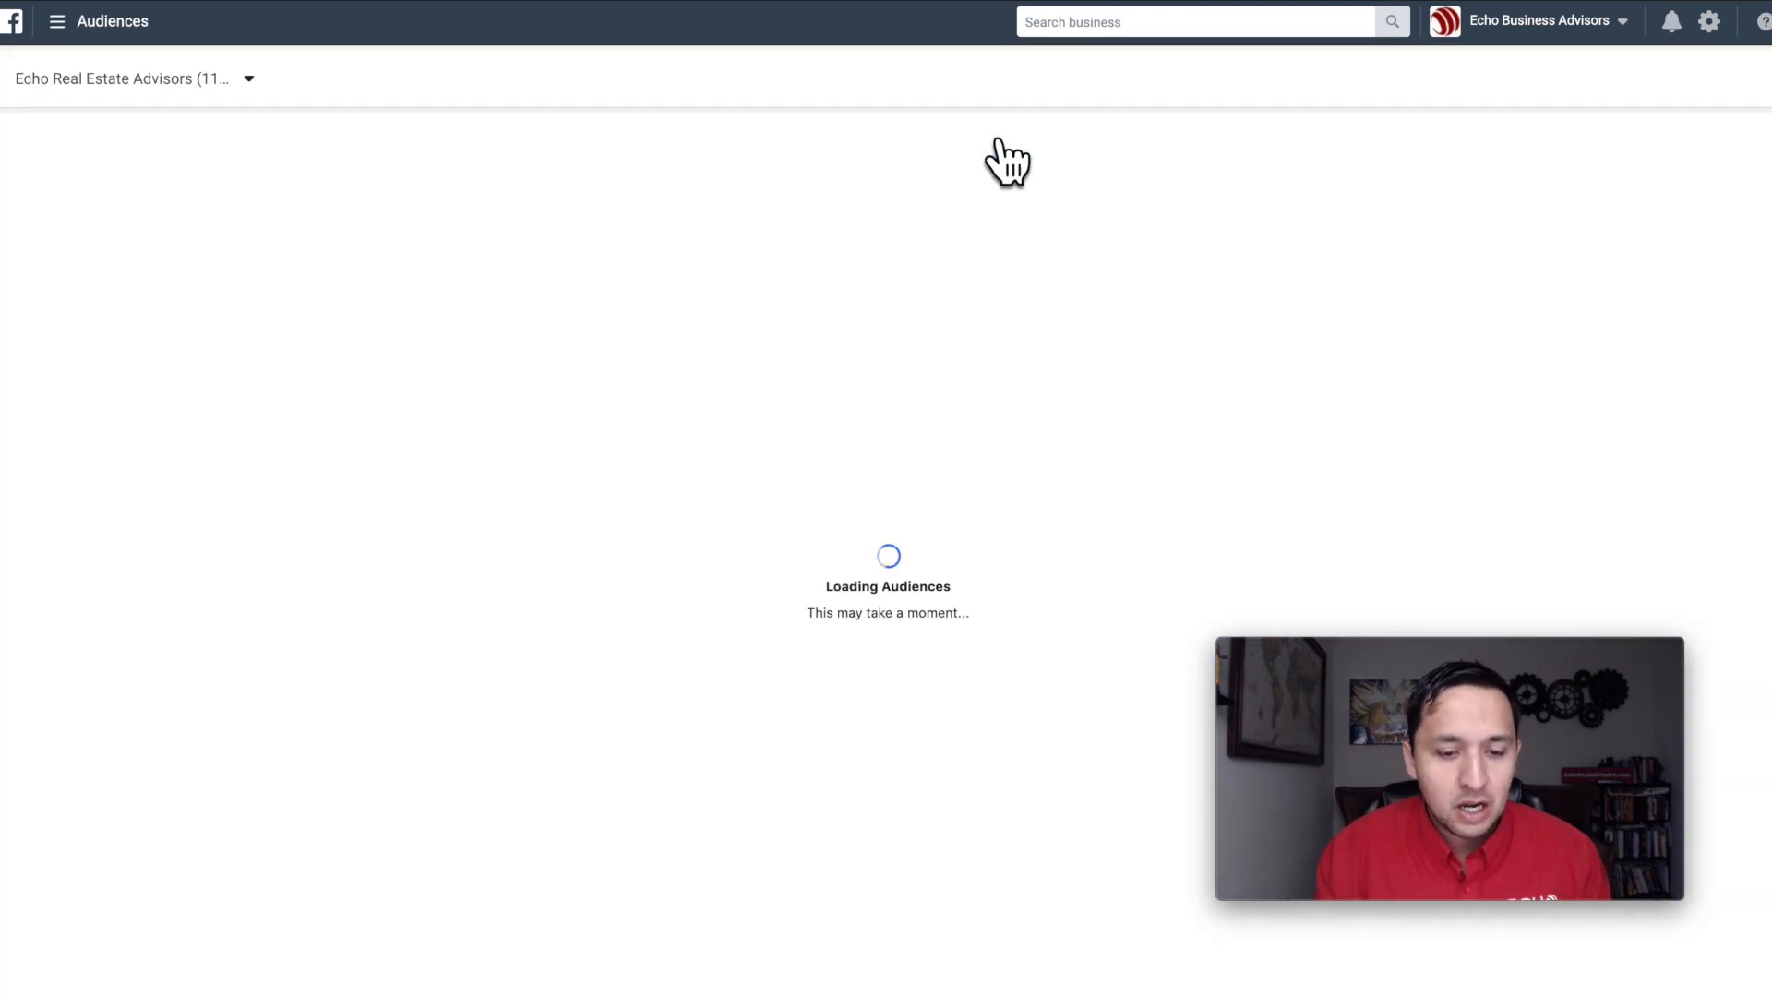
Step: Start creating a custom audience that uses a lead form as its Facebook source
{"action": "left_click", "coordinate": [82, 163]}
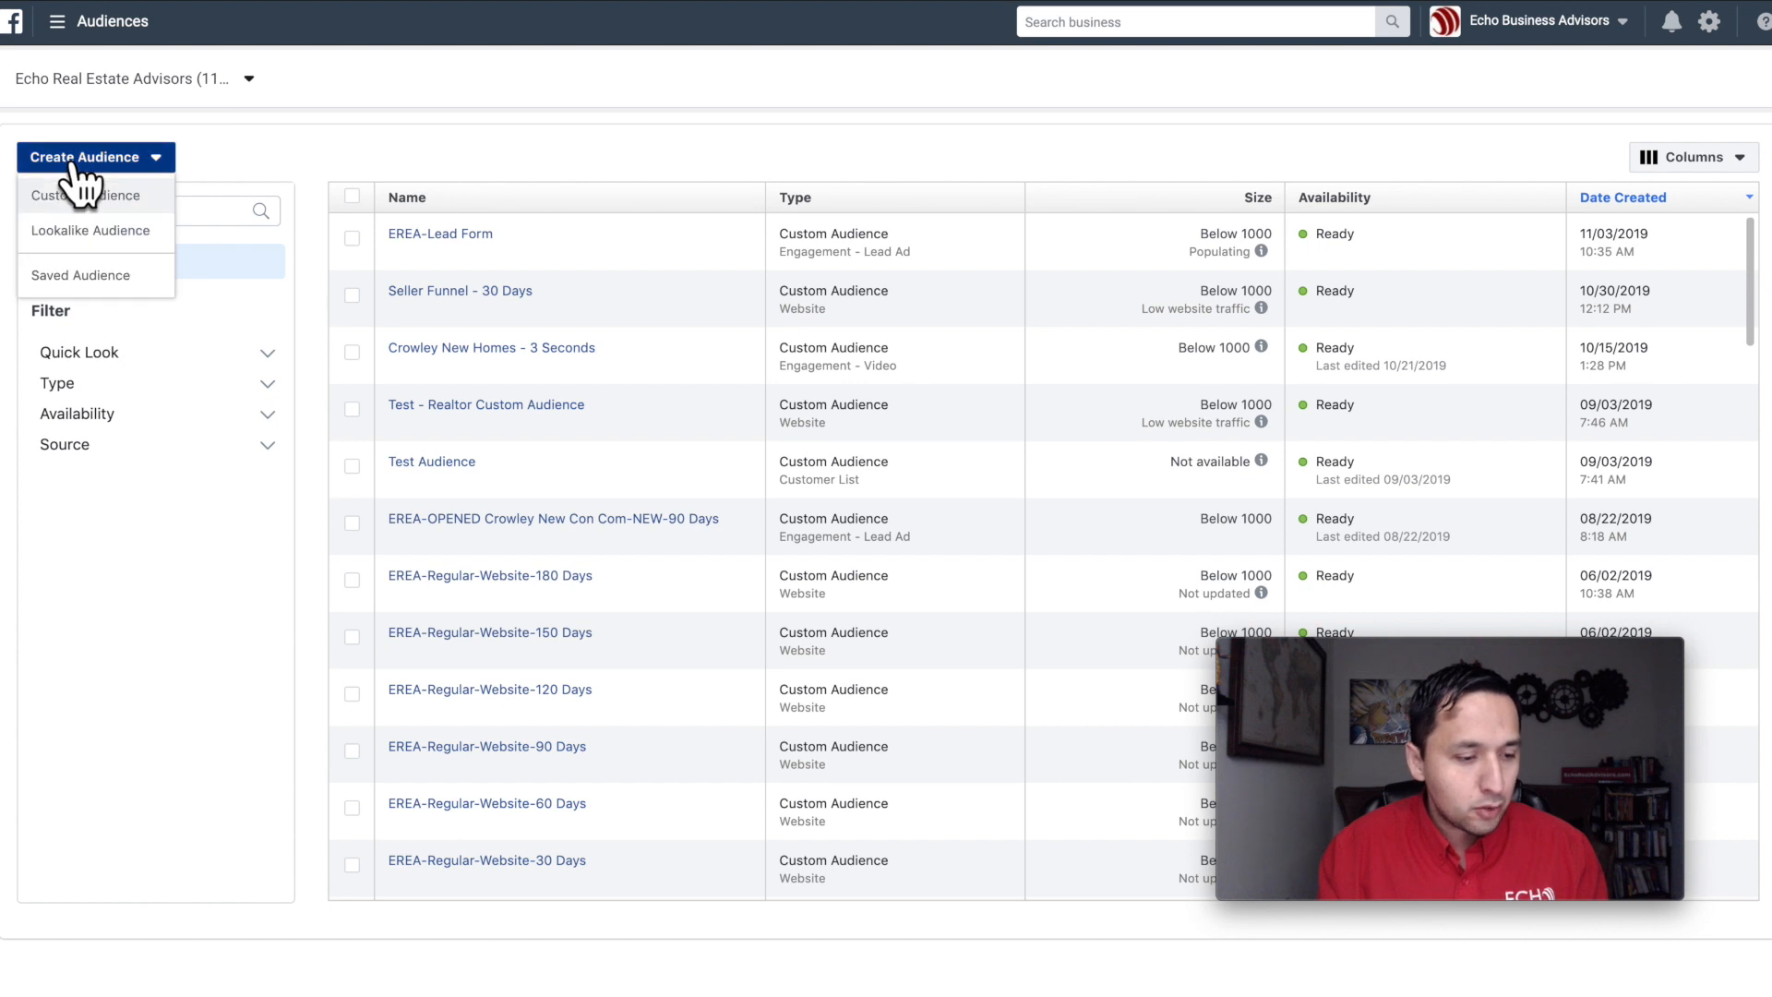
{"action": "left_click", "coordinate": [107, 195]}
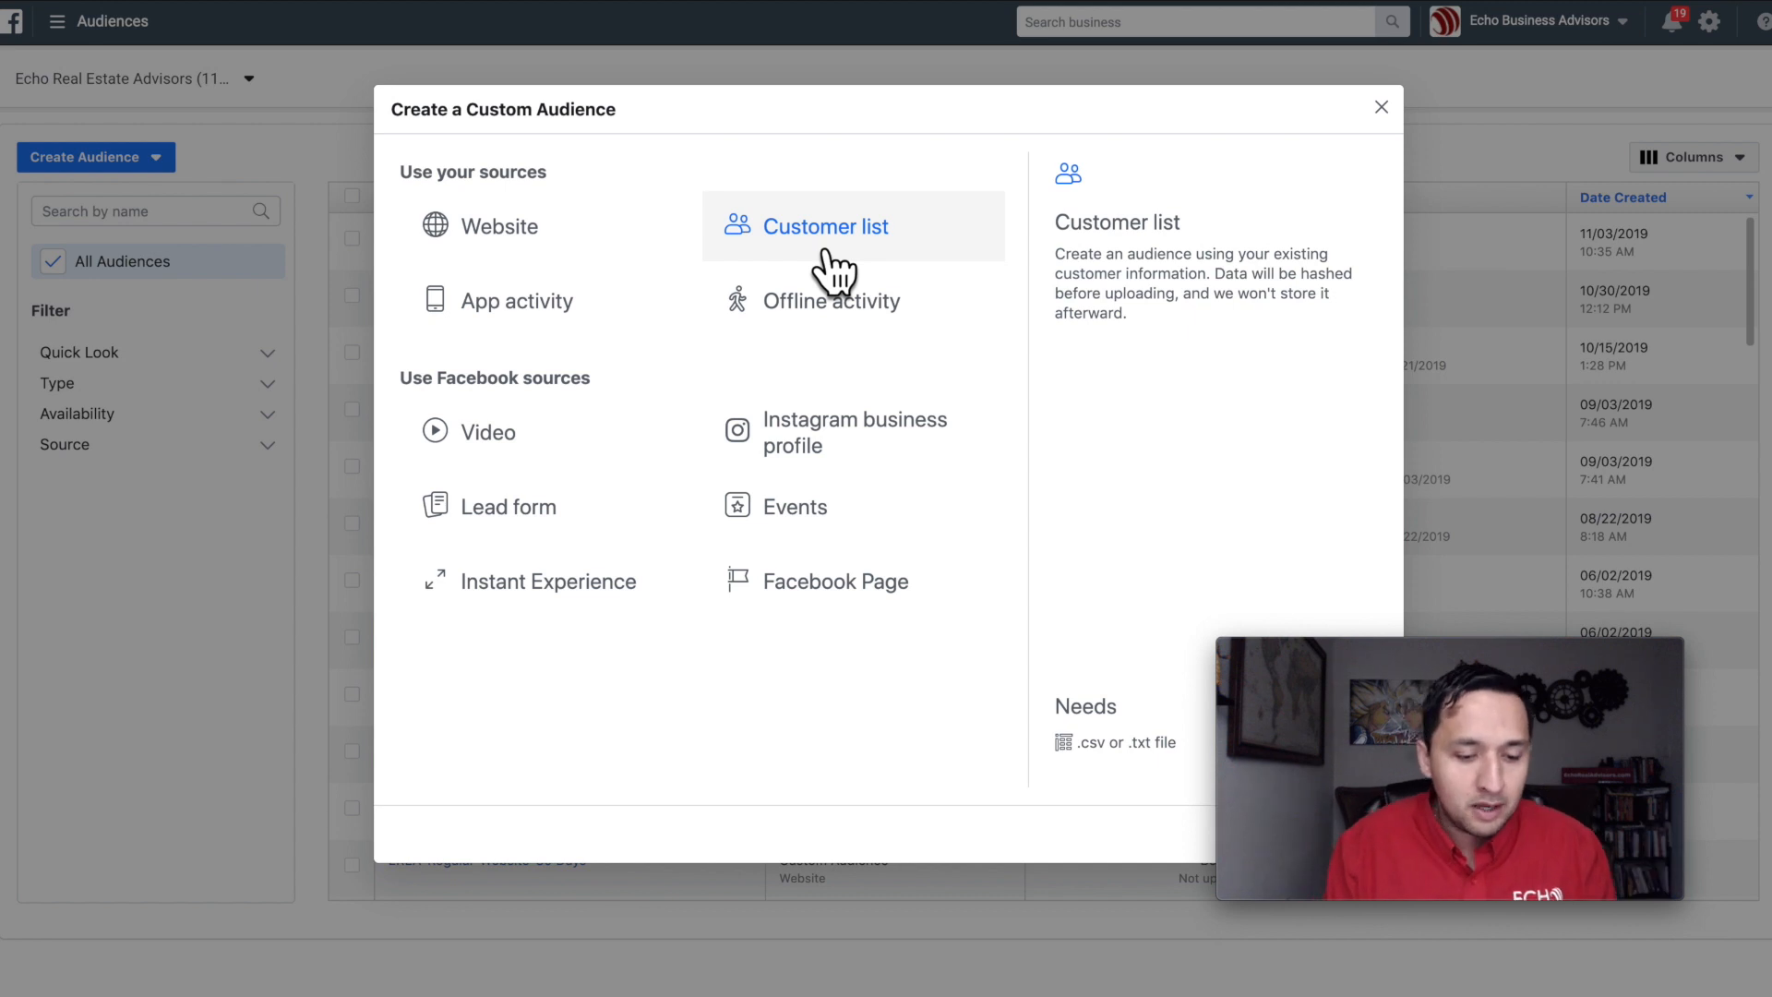
{"action": "left_click", "coordinate": [514, 509]}
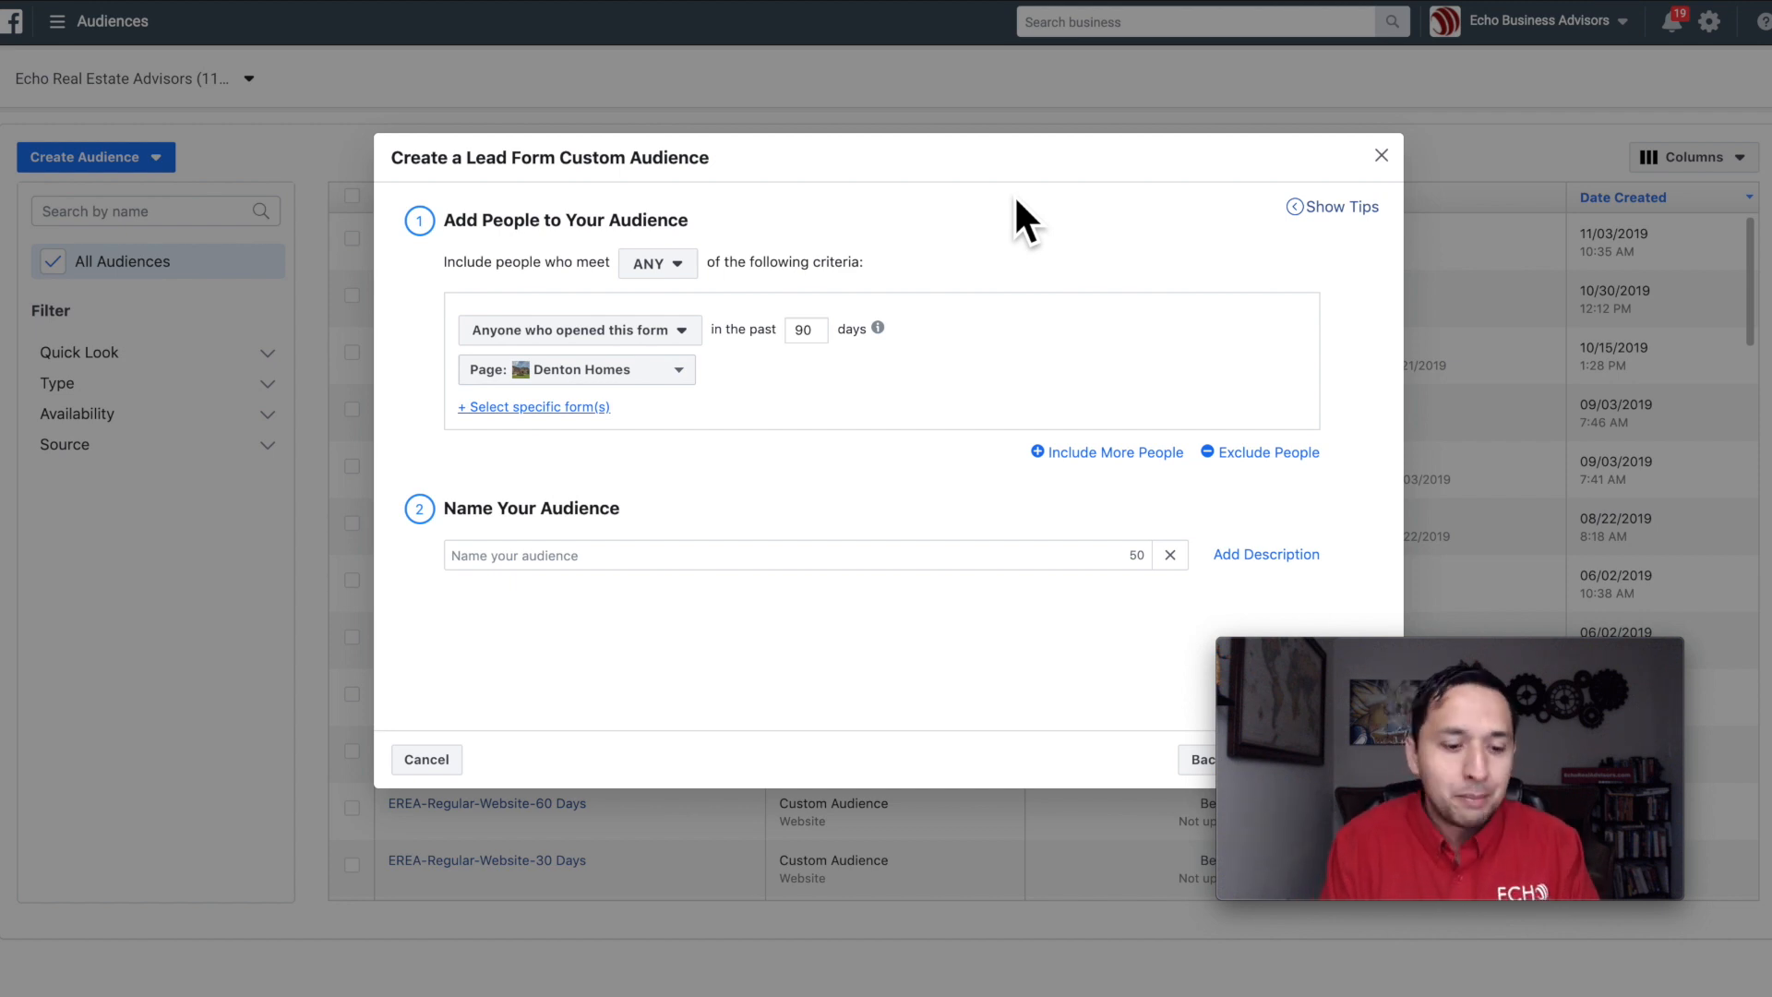
Step: Examine the ANY/ALL matching options and the available lead form engagement criteria for the included people
{"action": "left_click", "coordinate": [669, 265]}
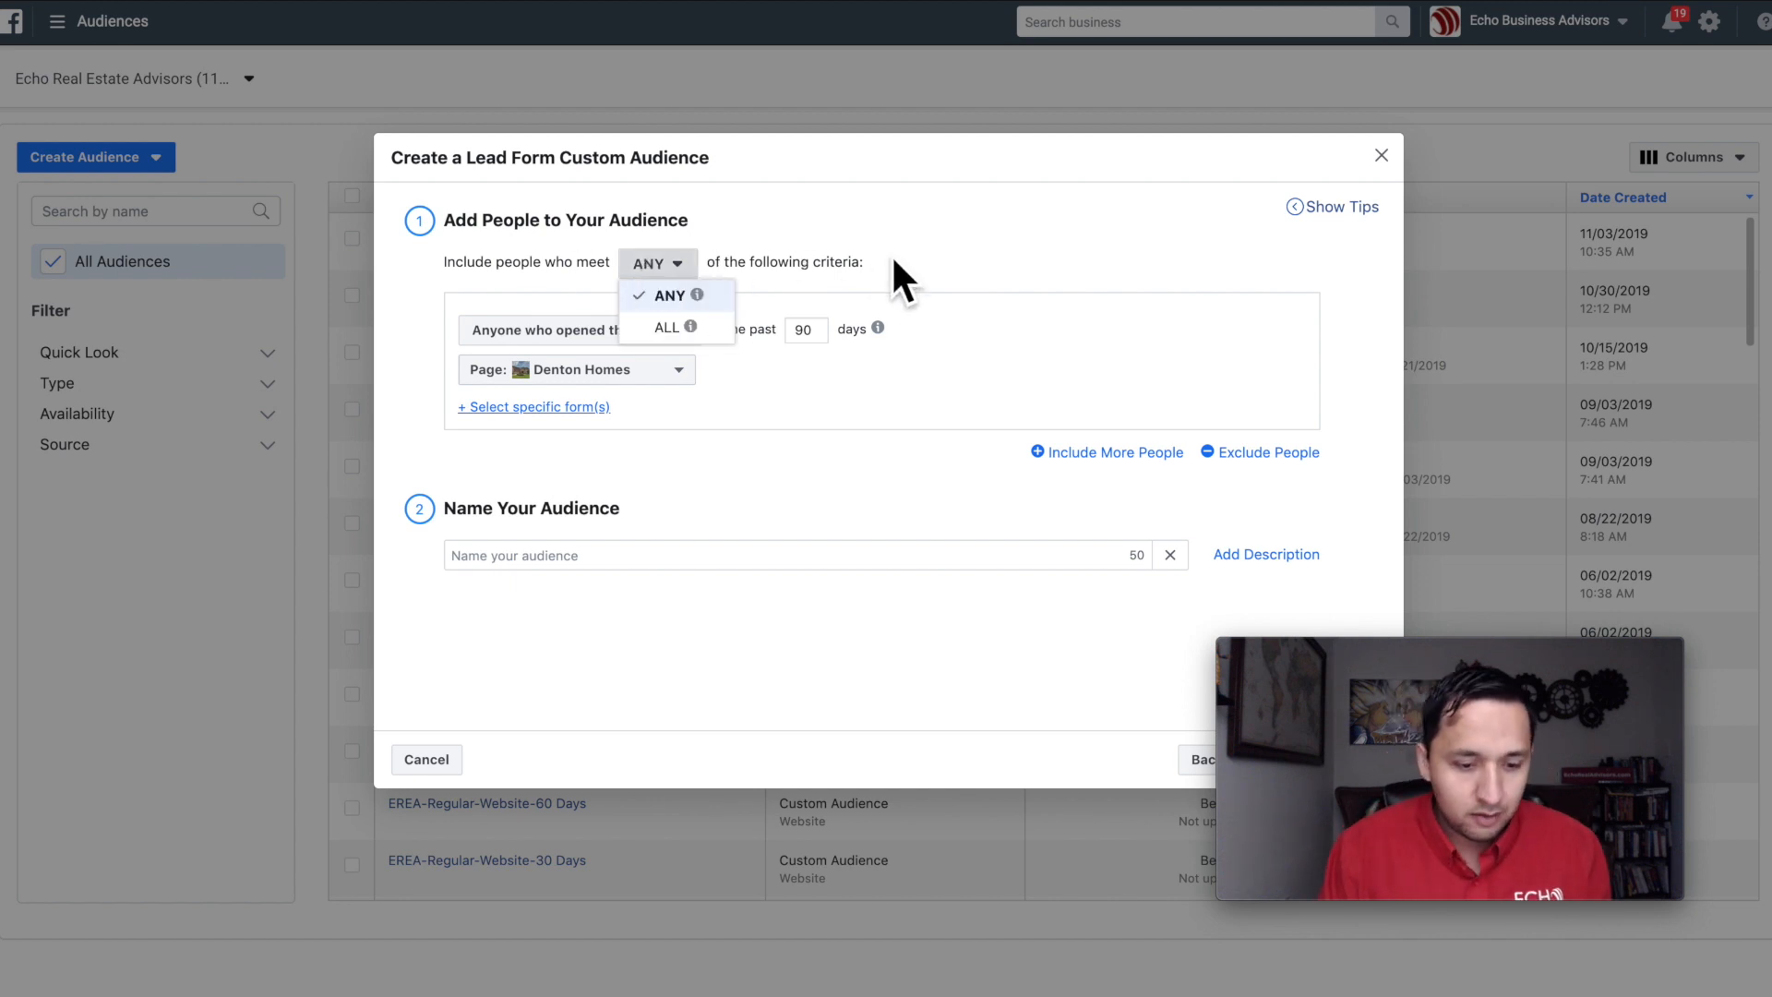
{"action": "left_click", "coordinate": [947, 285]}
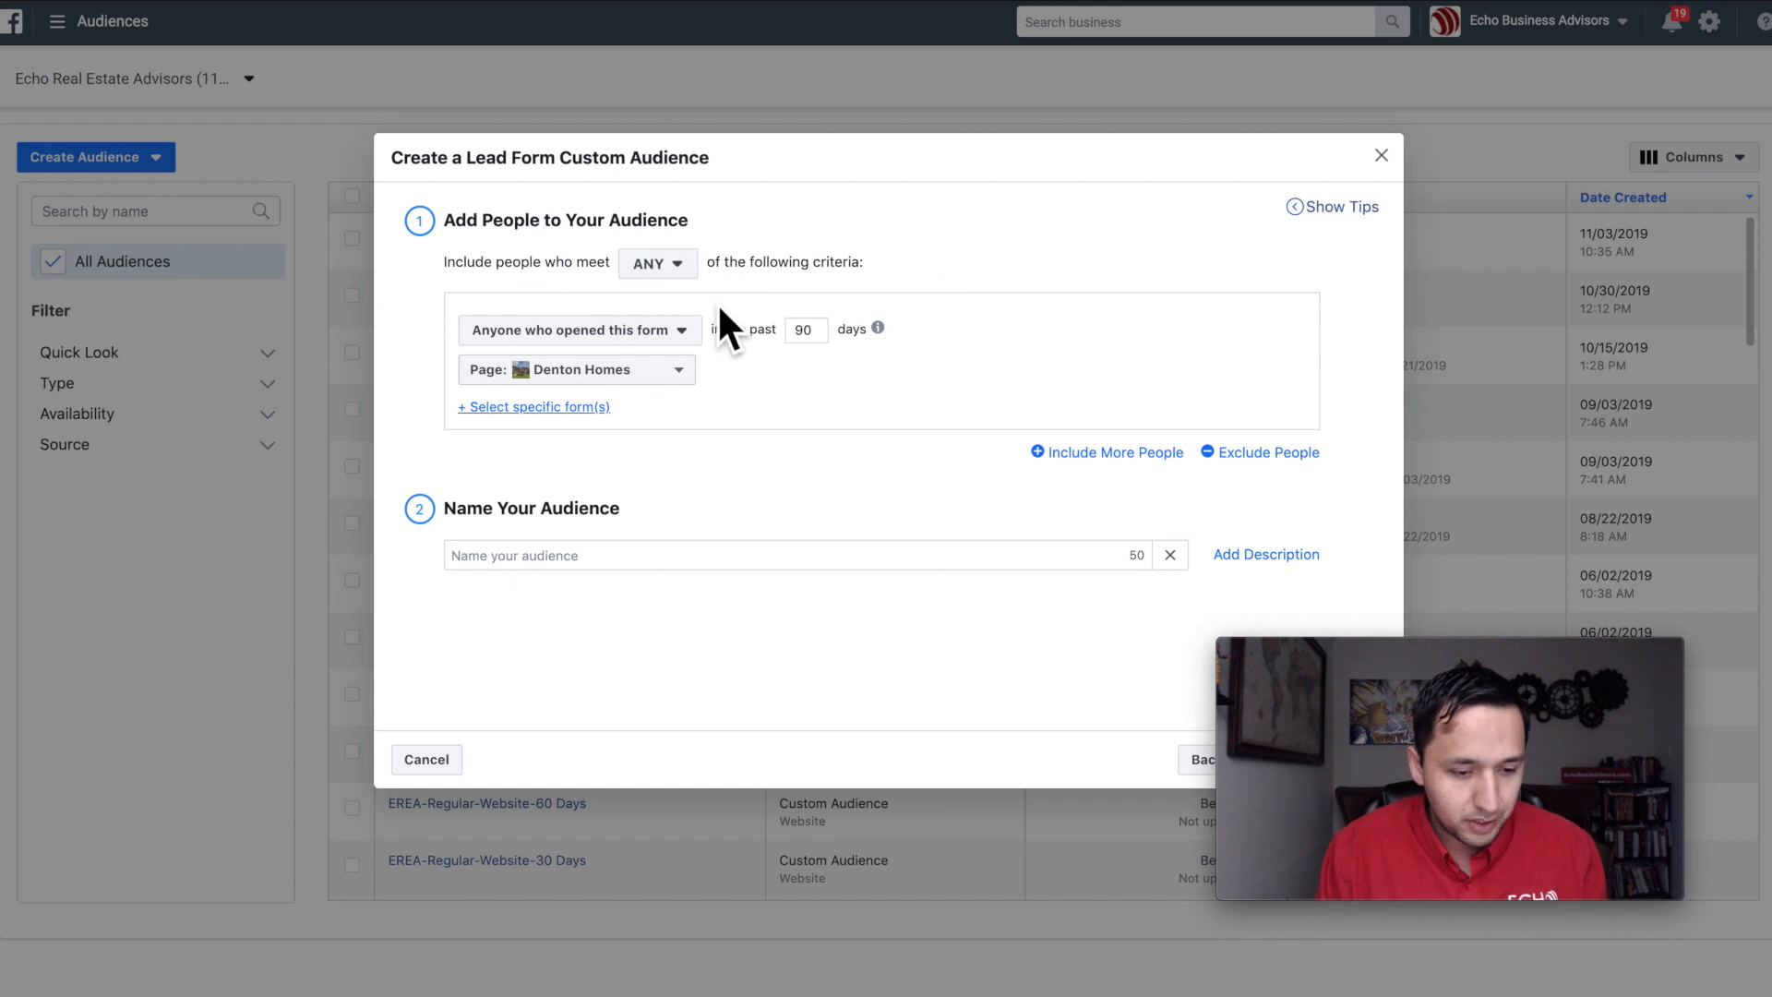
{"action": "left_click", "coordinate": [669, 263]}
{"action": "mouse_move", "coordinate": [702, 295]}
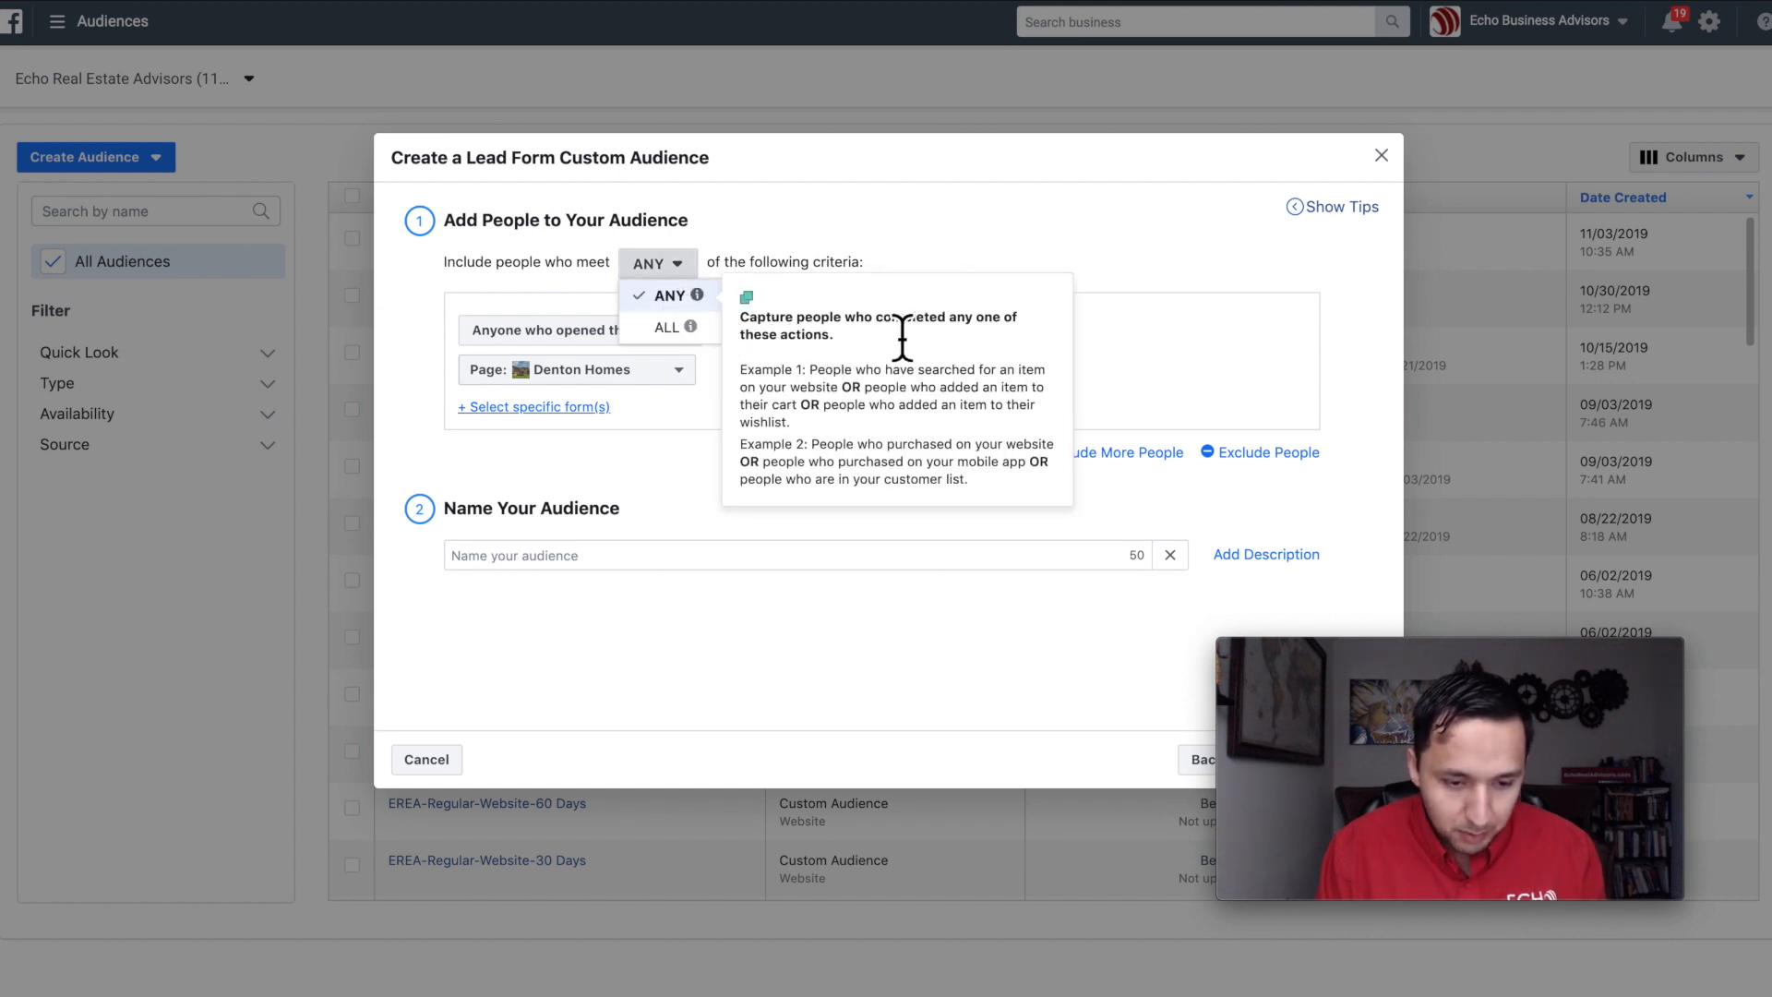
{"action": "left_click", "coordinate": [877, 250]}
{"action": "left_click", "coordinate": [605, 338]}
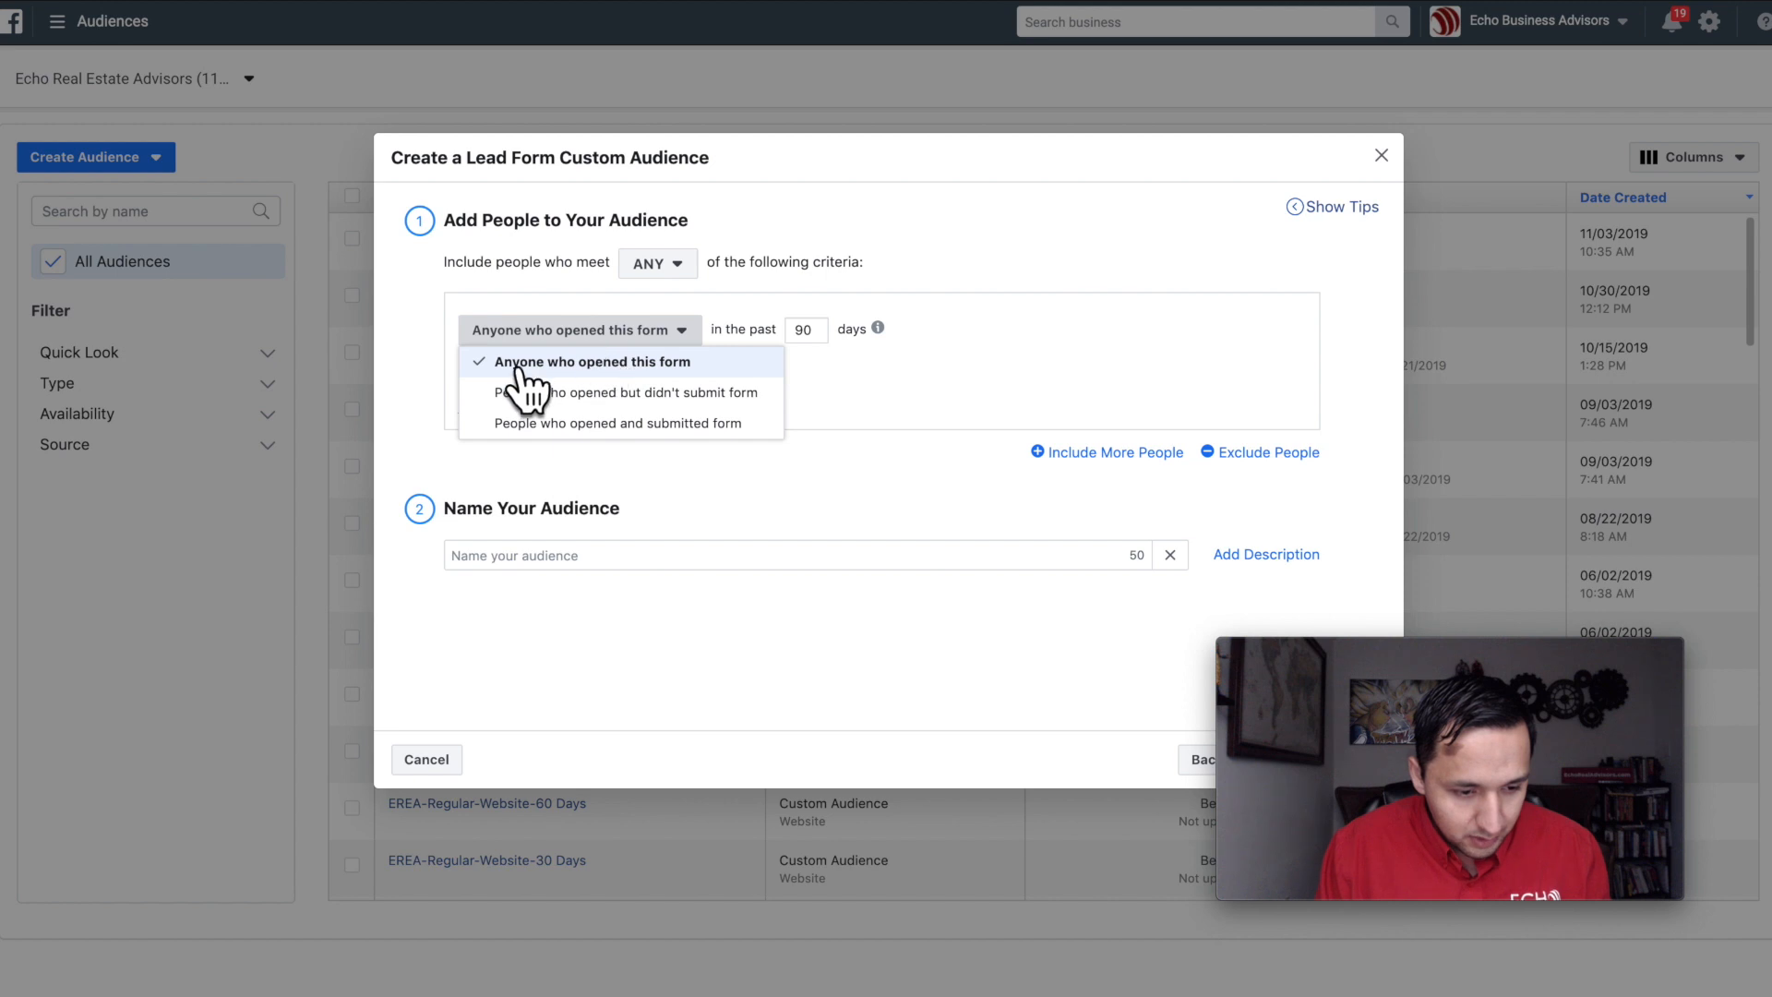
{"action": "left_click", "coordinate": [936, 365]}
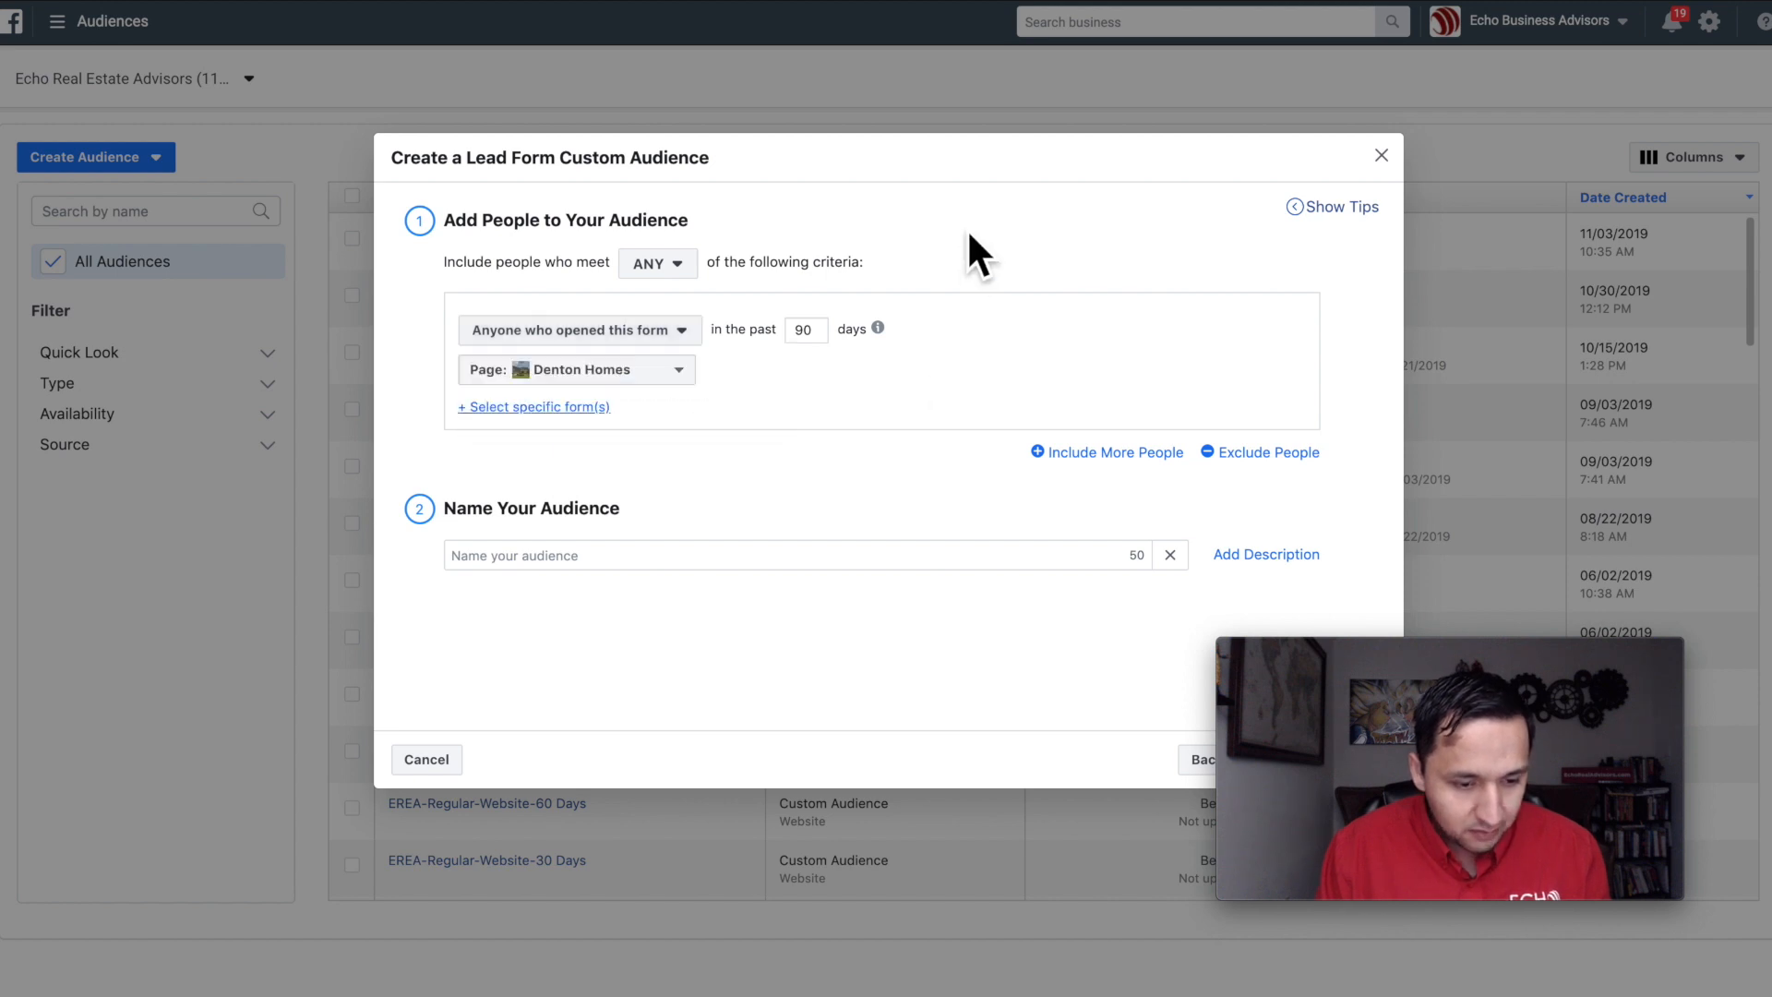
Step: Set the inclusion page to Echo Real Estate Advisors and limit it to the Bishop Arts 813-Multi Family-Lead Form
{"action": "left_click", "coordinate": [607, 374]}
{"action": "scroll", "coordinate": [593, 693], "scroll_direction": "down", "scroll_amount": 4}
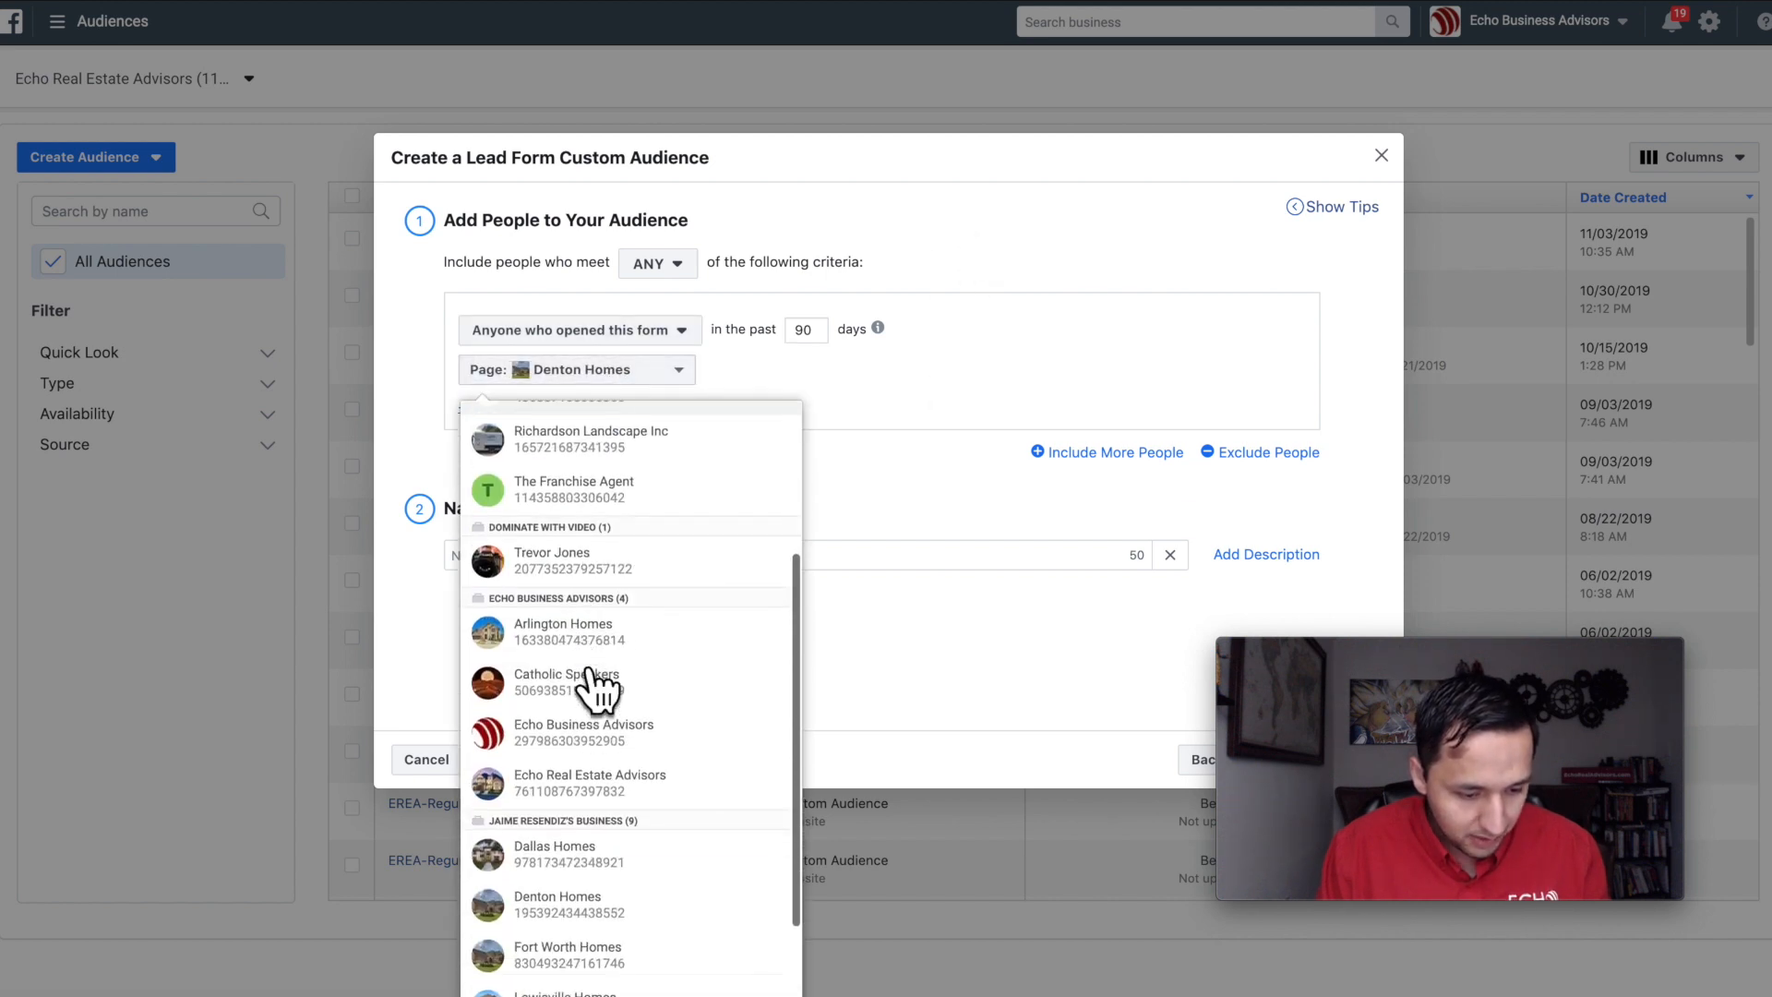
{"action": "left_click", "coordinate": [591, 692]}
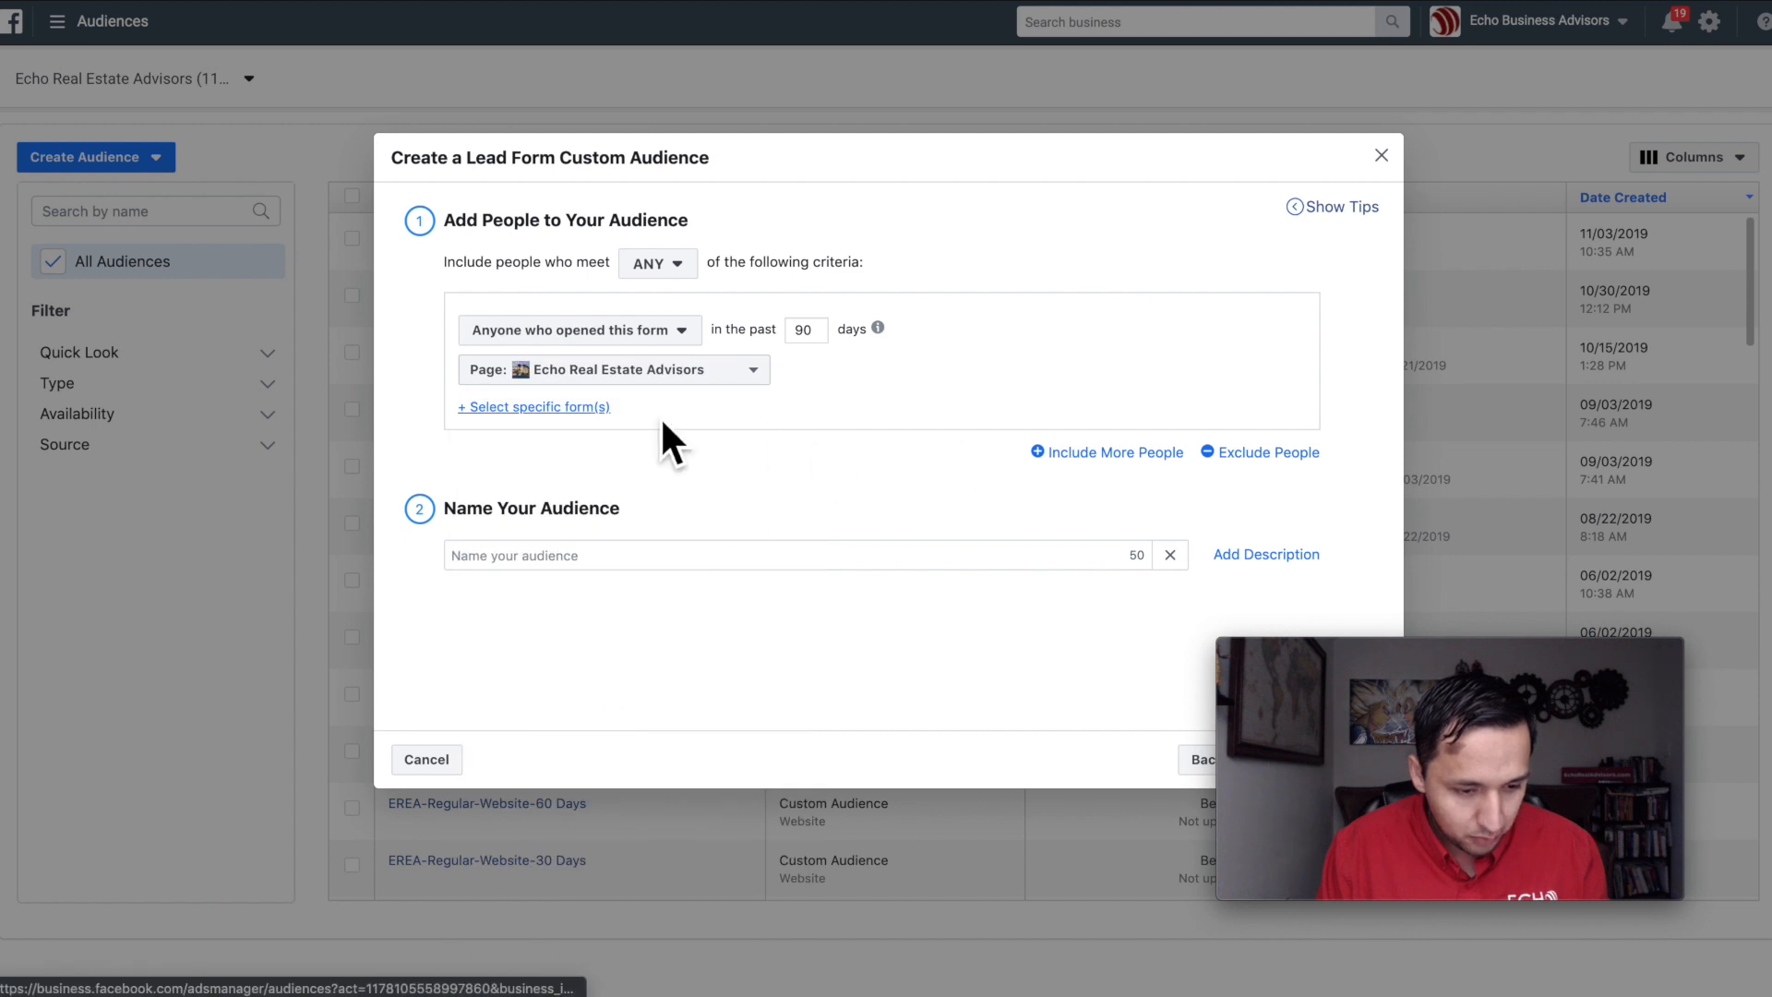
{"action": "left_click", "coordinate": [545, 407]}
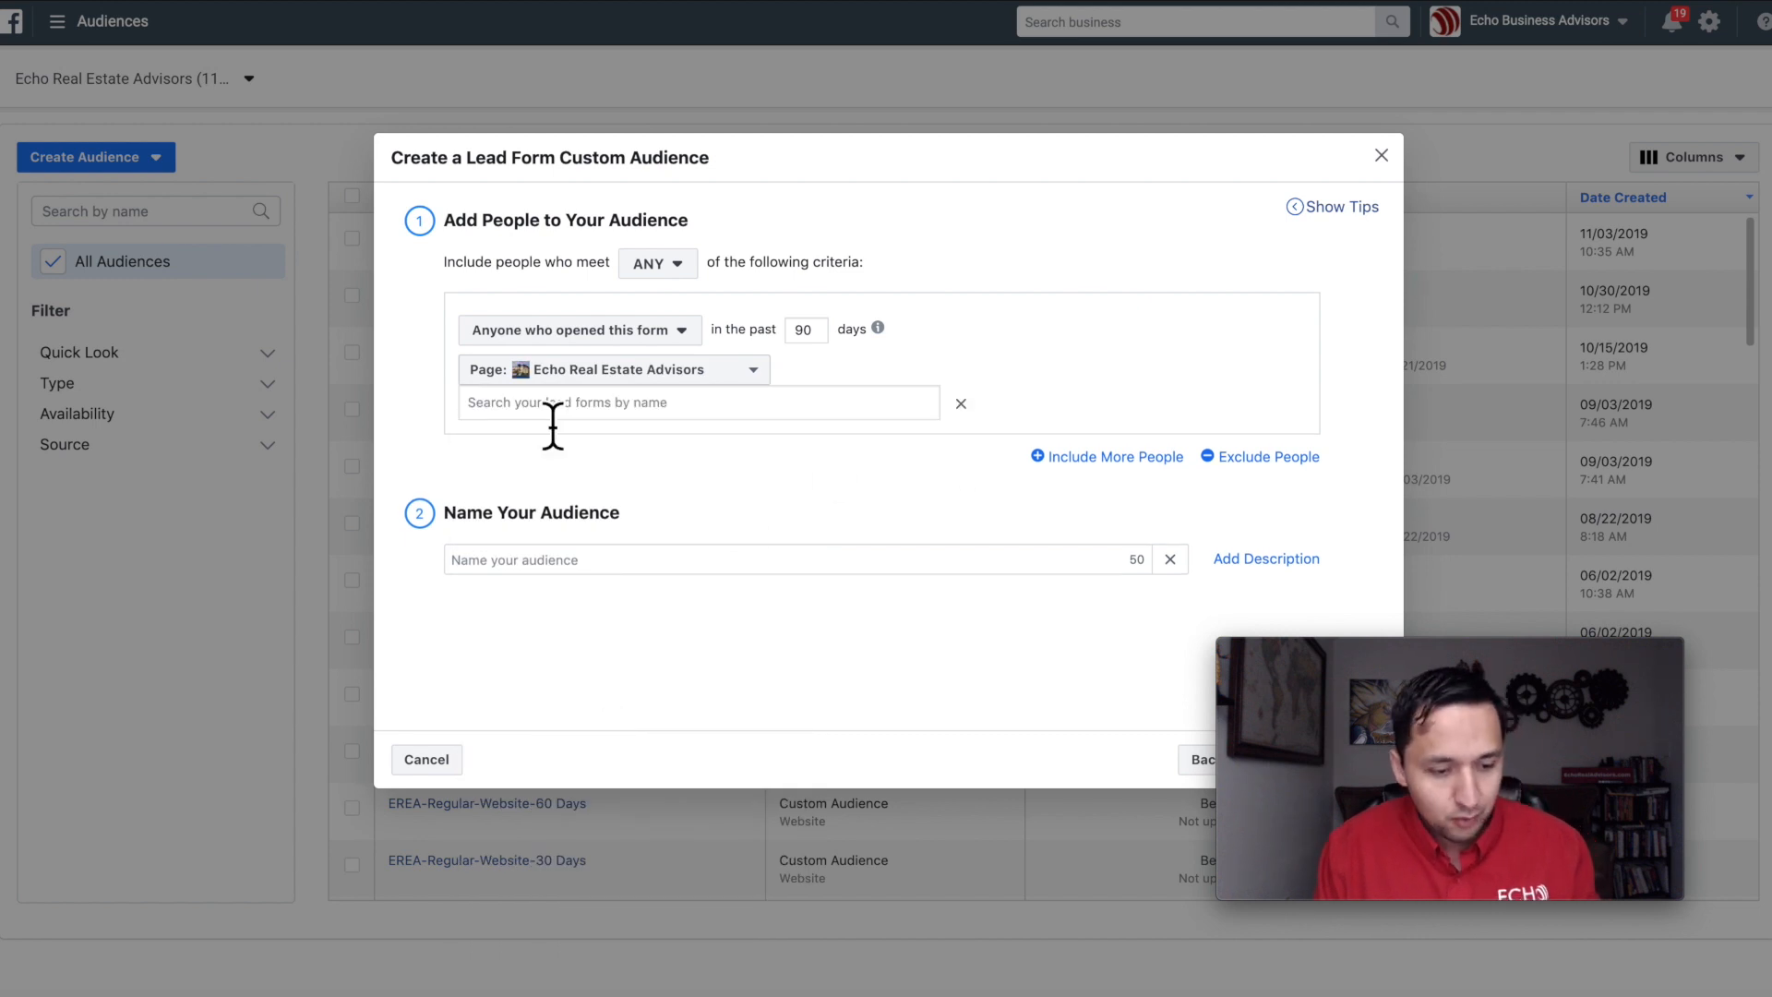
{"action": "left_click", "coordinate": [721, 416]}
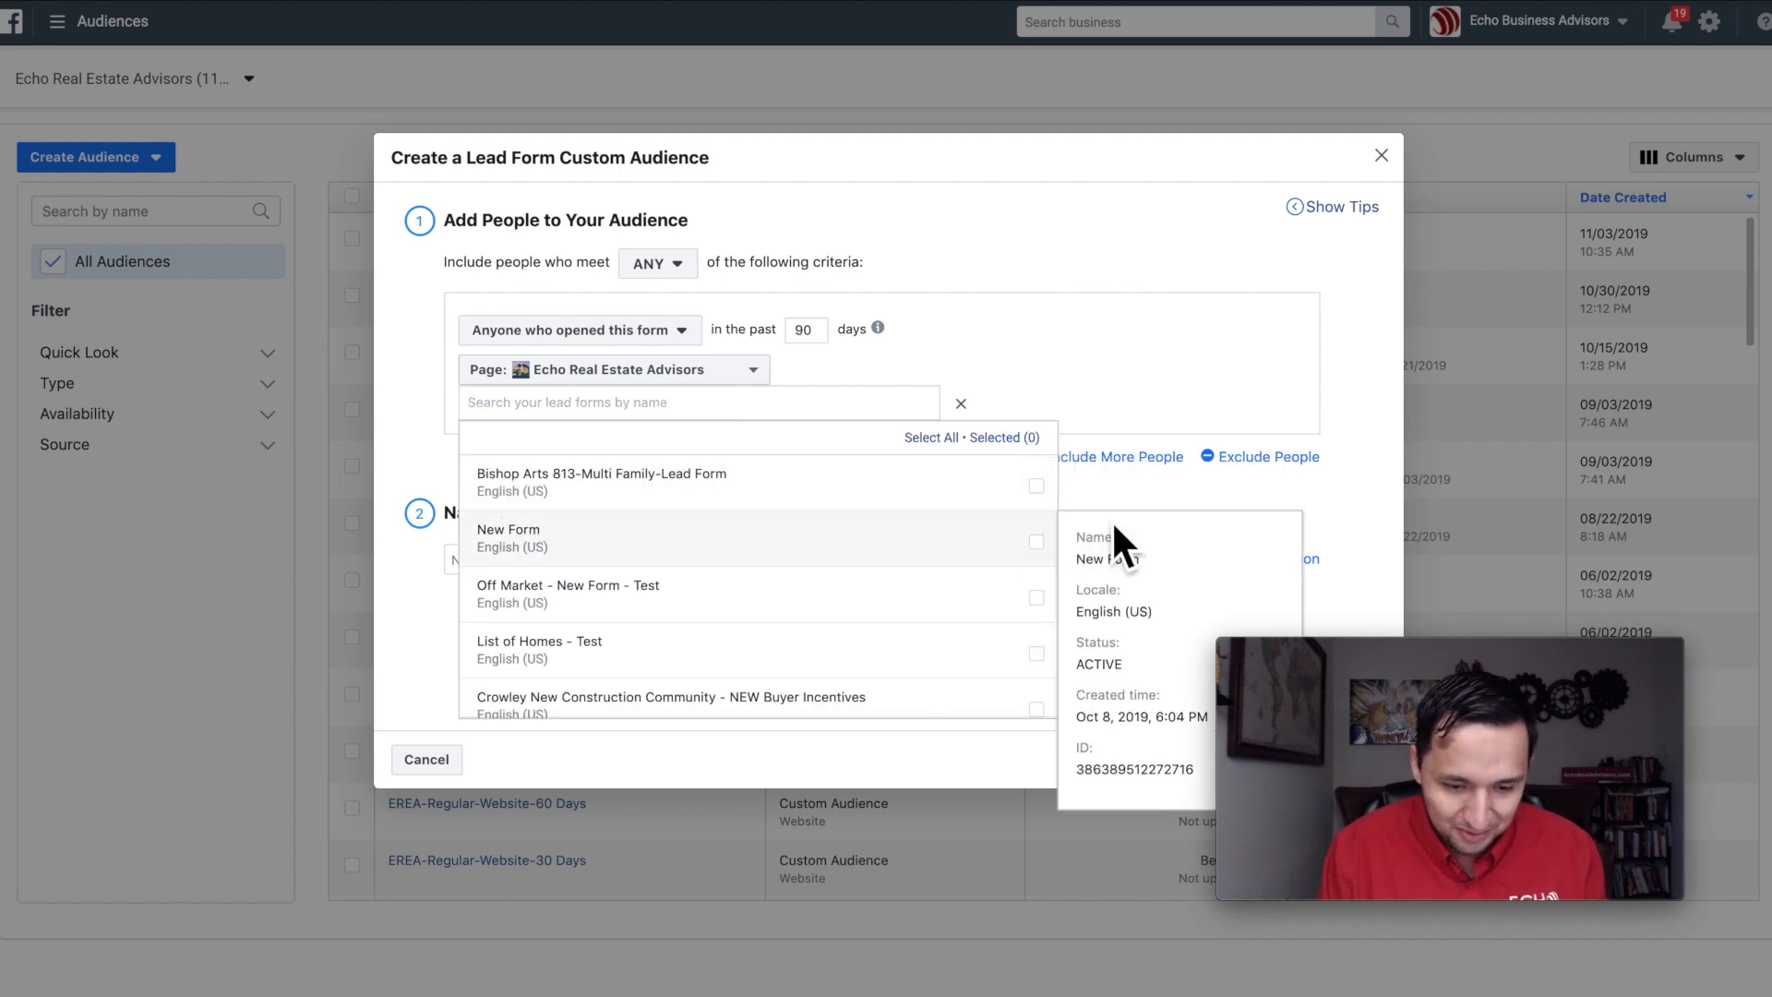
{"action": "left_click", "coordinate": [1034, 494]}
{"action": "left_click", "coordinate": [1126, 359]}
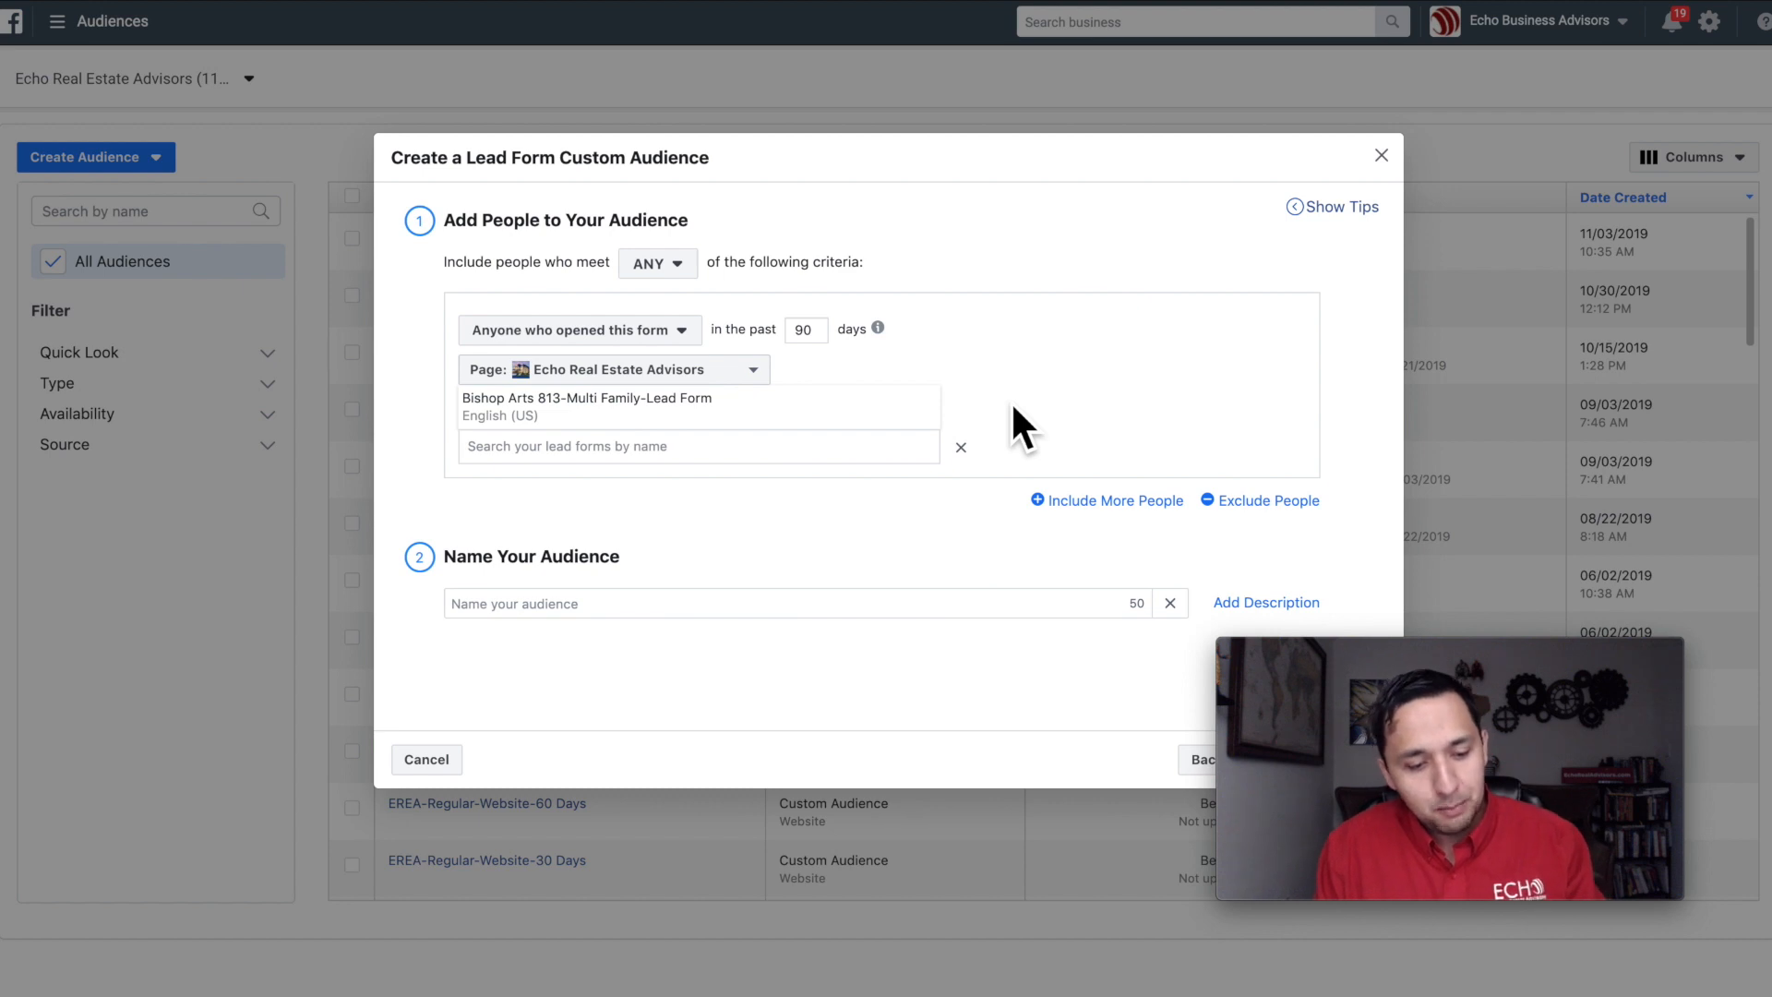
{"action": "mouse_move", "coordinate": [710, 420]}
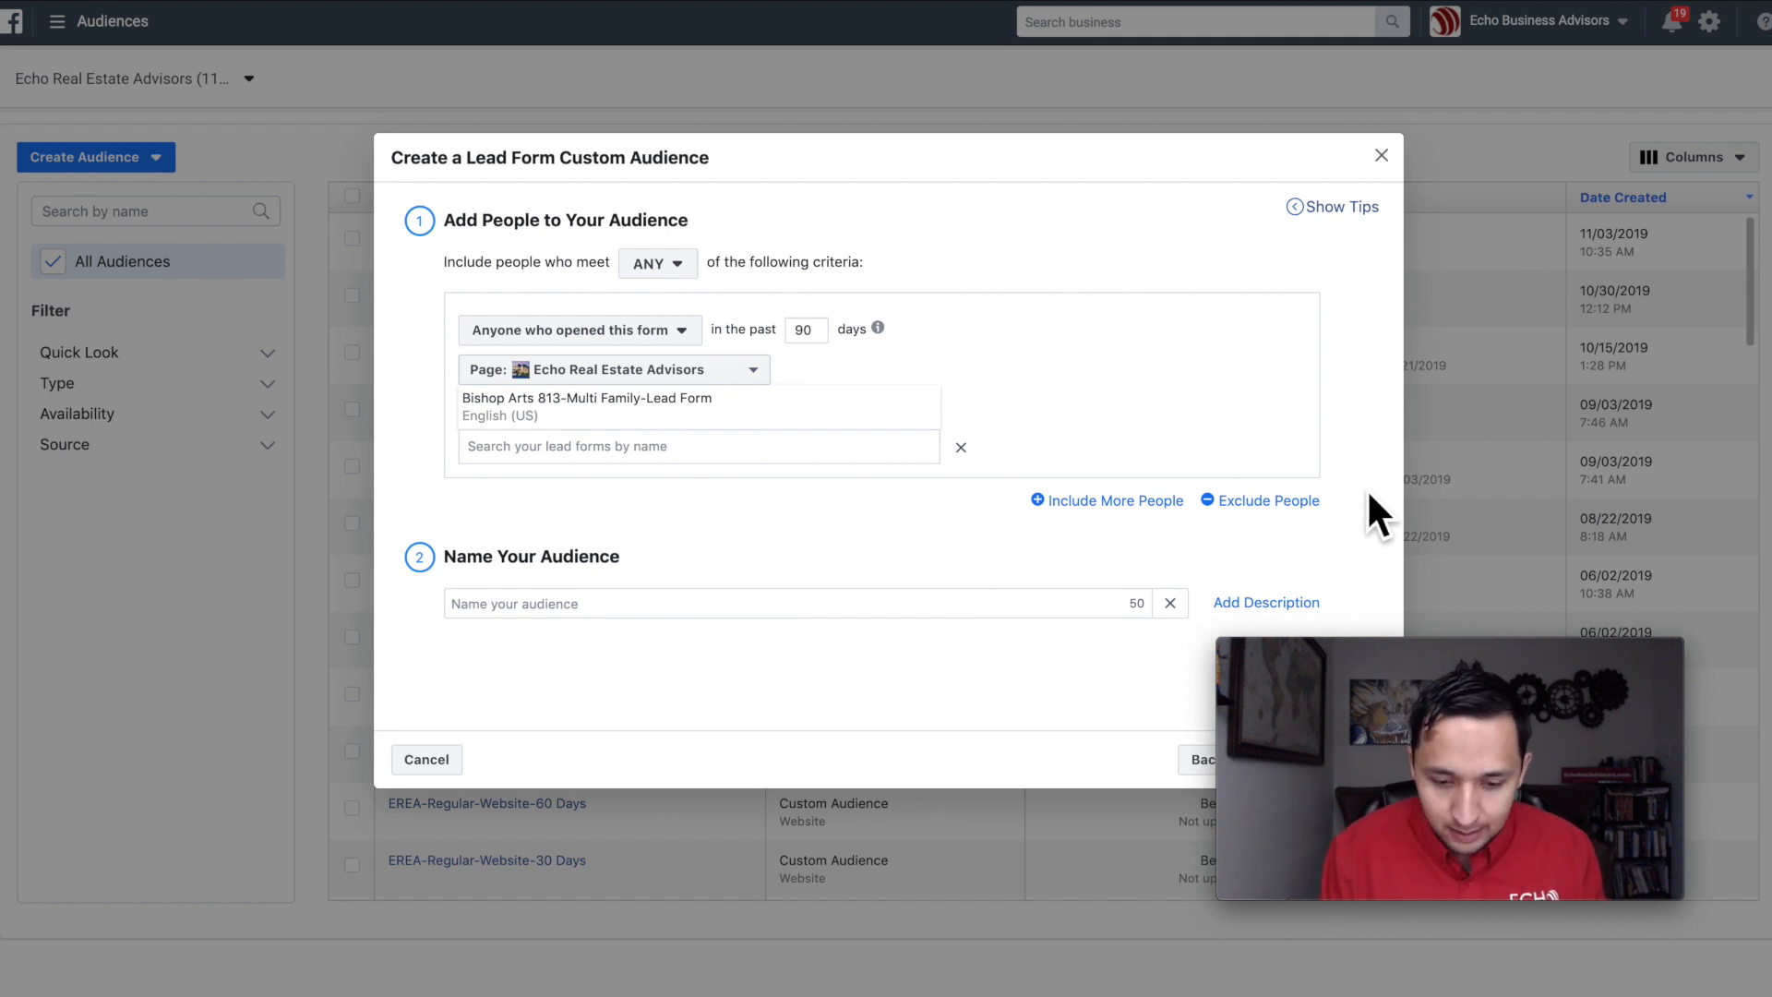
Step: Add an exclusion rule for people who opened and submitted the form
{"action": "left_click", "coordinate": [1272, 503]}
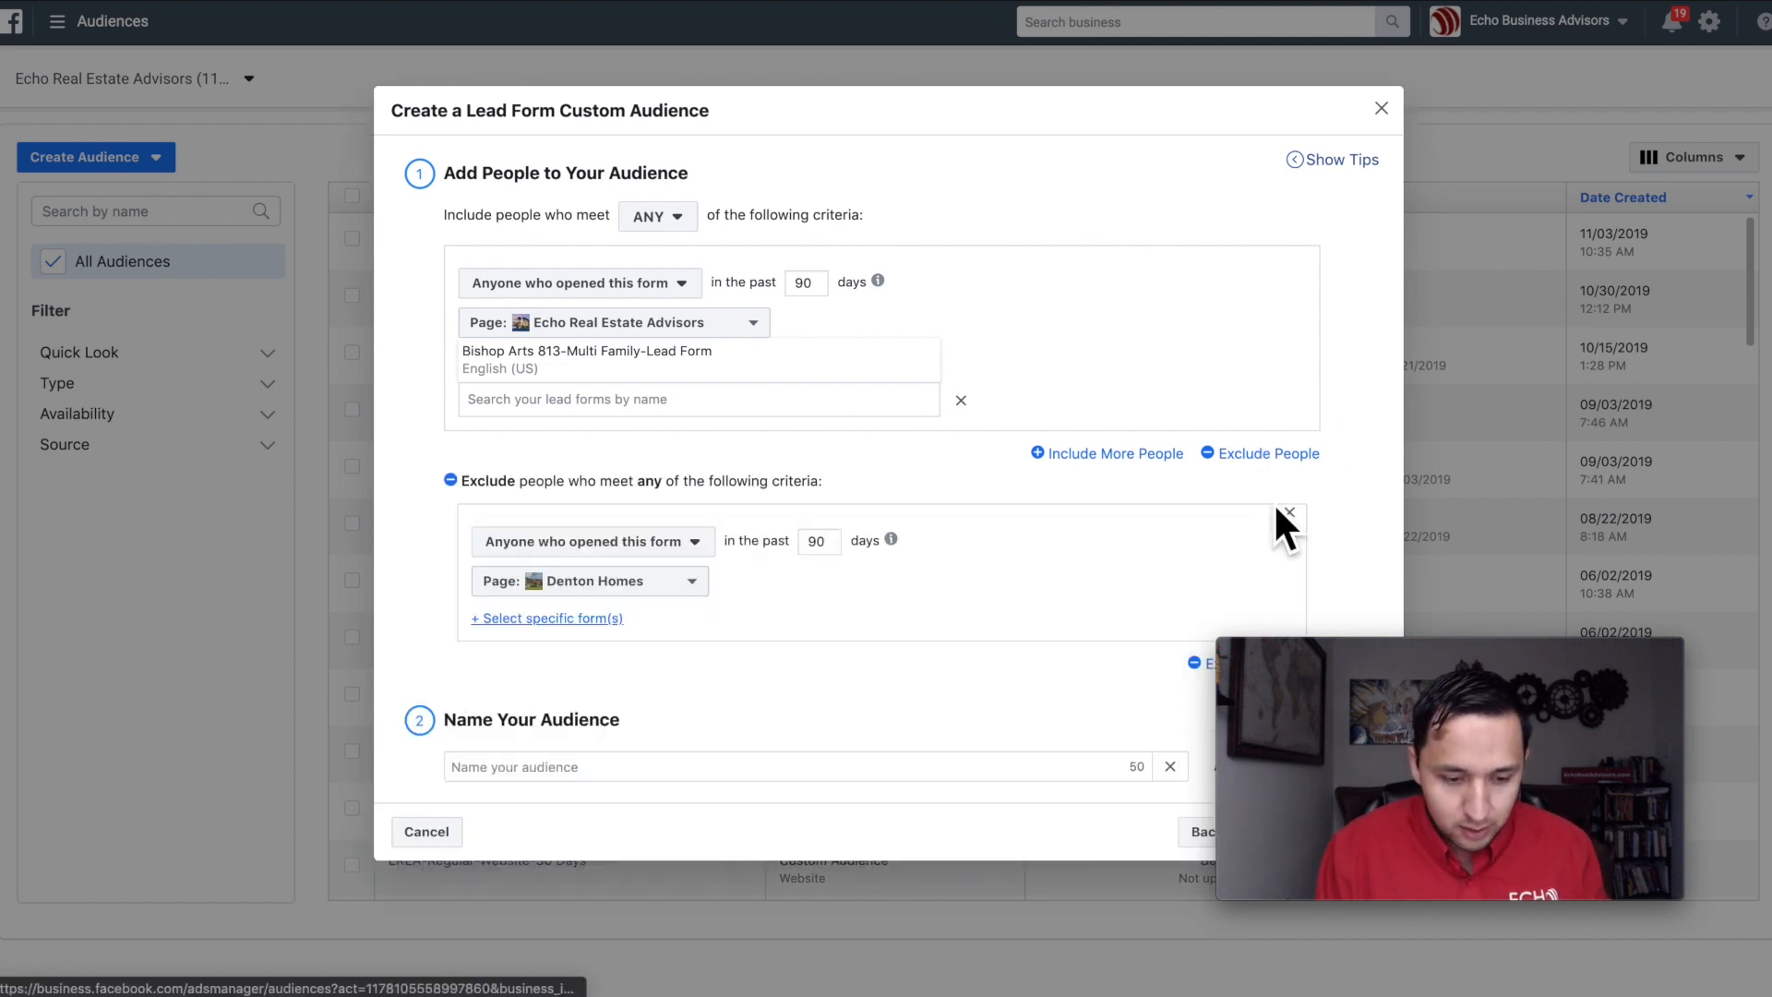
{"action": "left_click", "coordinate": [676, 544]}
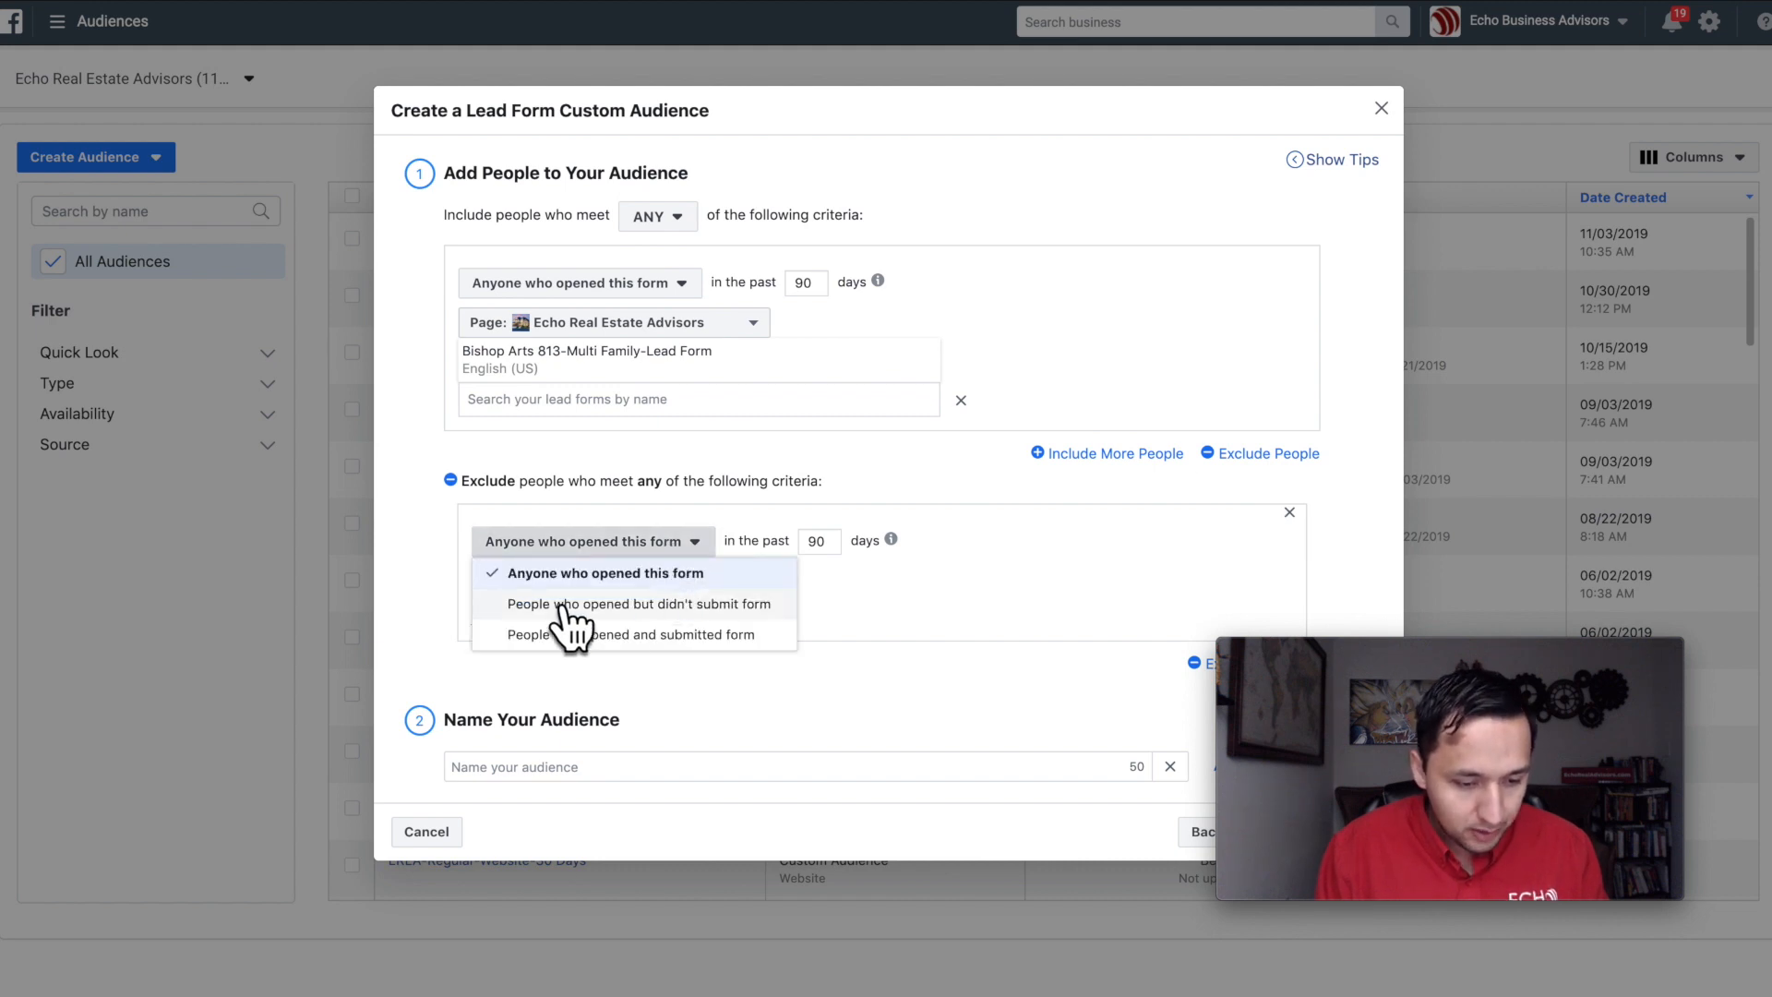
{"action": "left_click", "coordinate": [668, 635]}
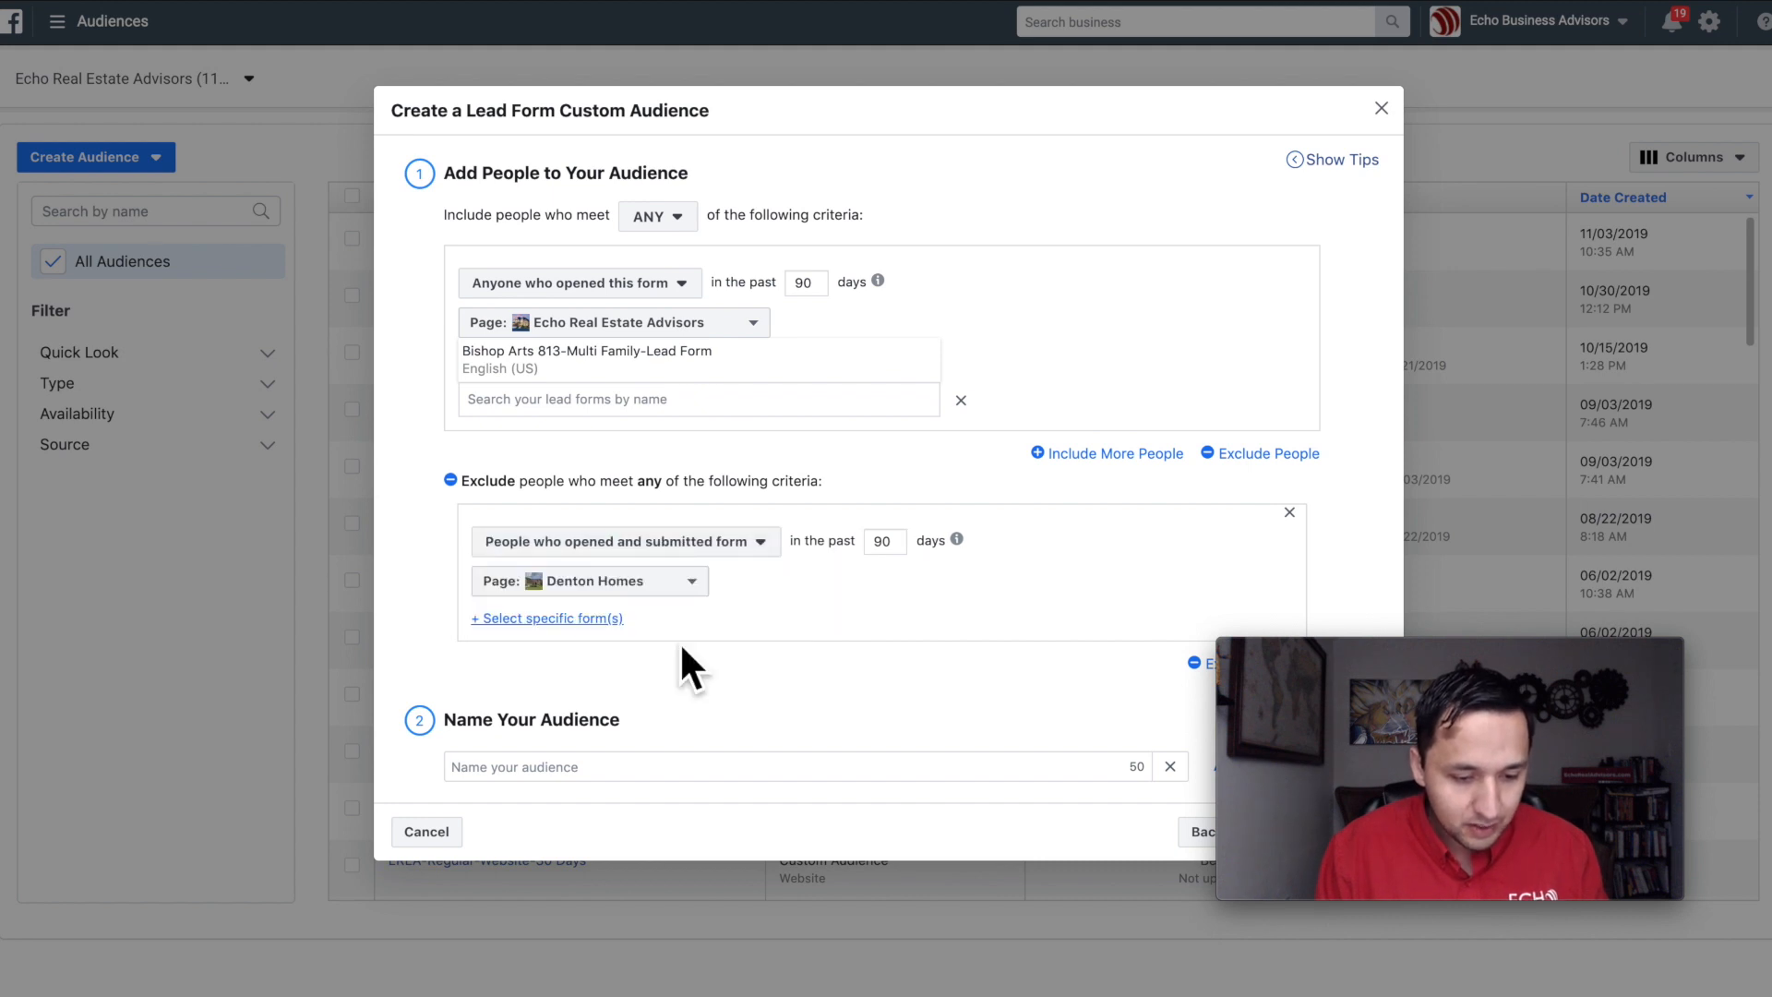
Step: Try the inclusion criterion "People who opened but didn't submit form" and return it to "Anyone who opened this form"
{"action": "left_click", "coordinate": [646, 284]}
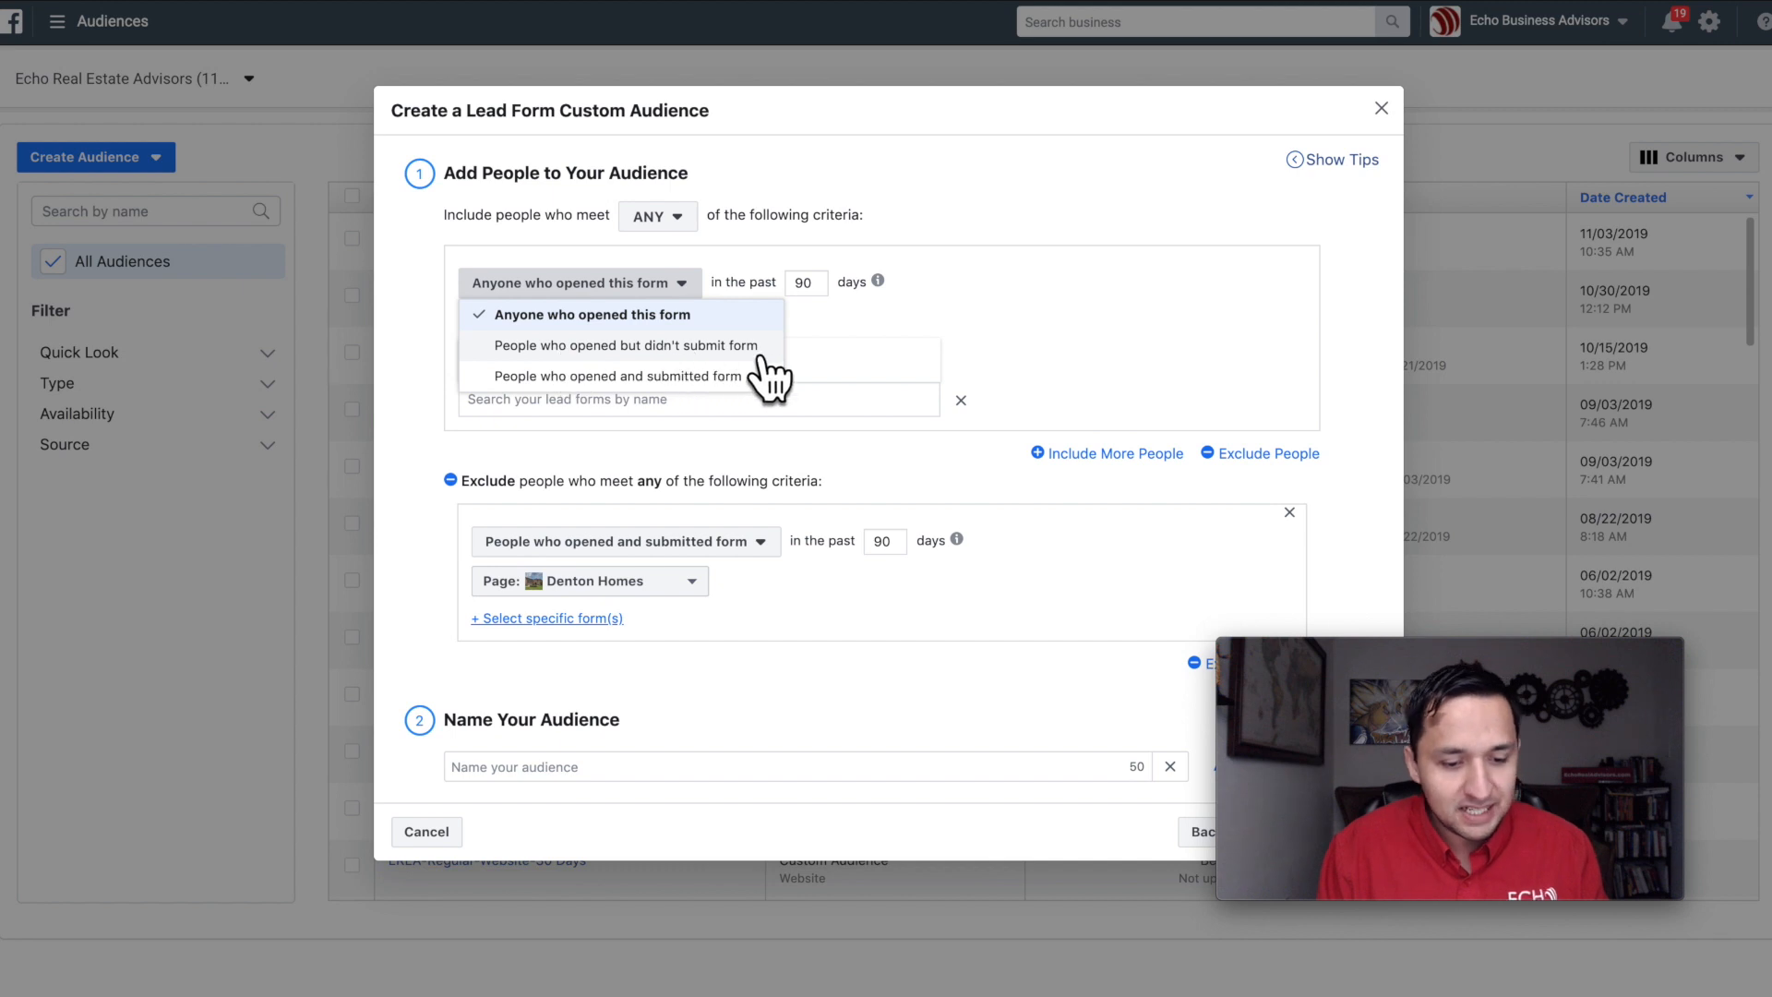
{"action": "left_click", "coordinate": [951, 307]}
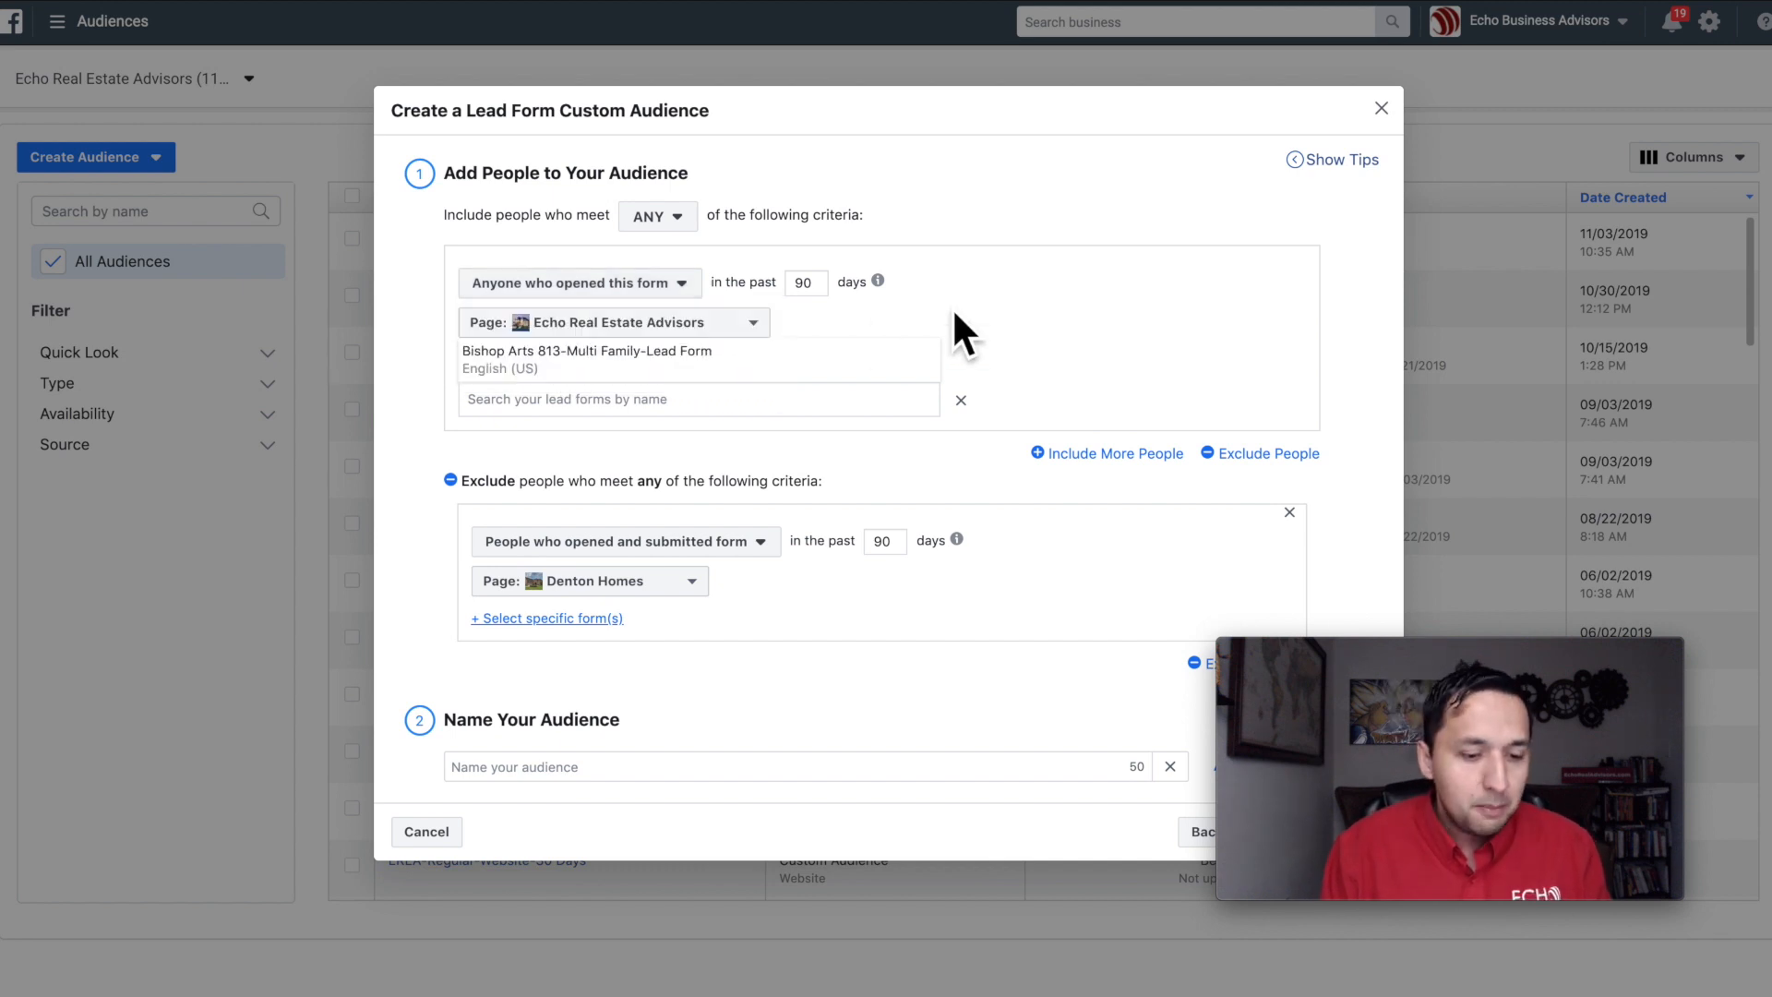
{"action": "left_click", "coordinate": [576, 283]}
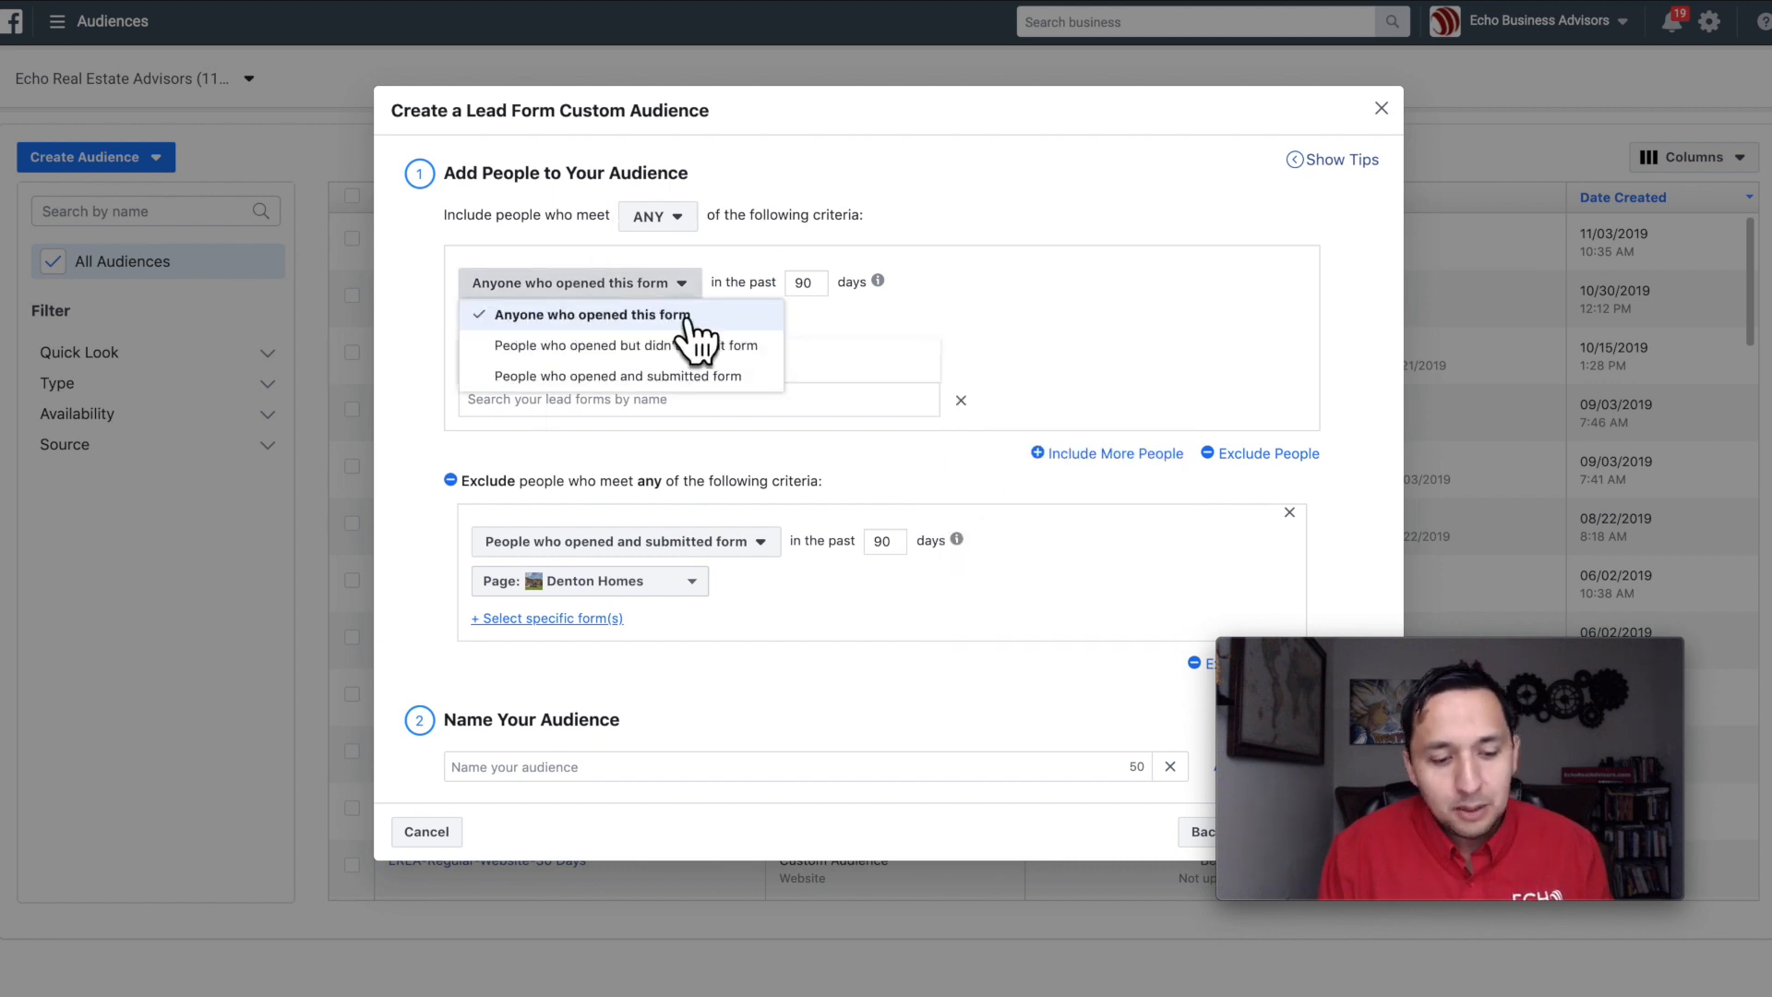
{"action": "left_click", "coordinate": [498, 349]}
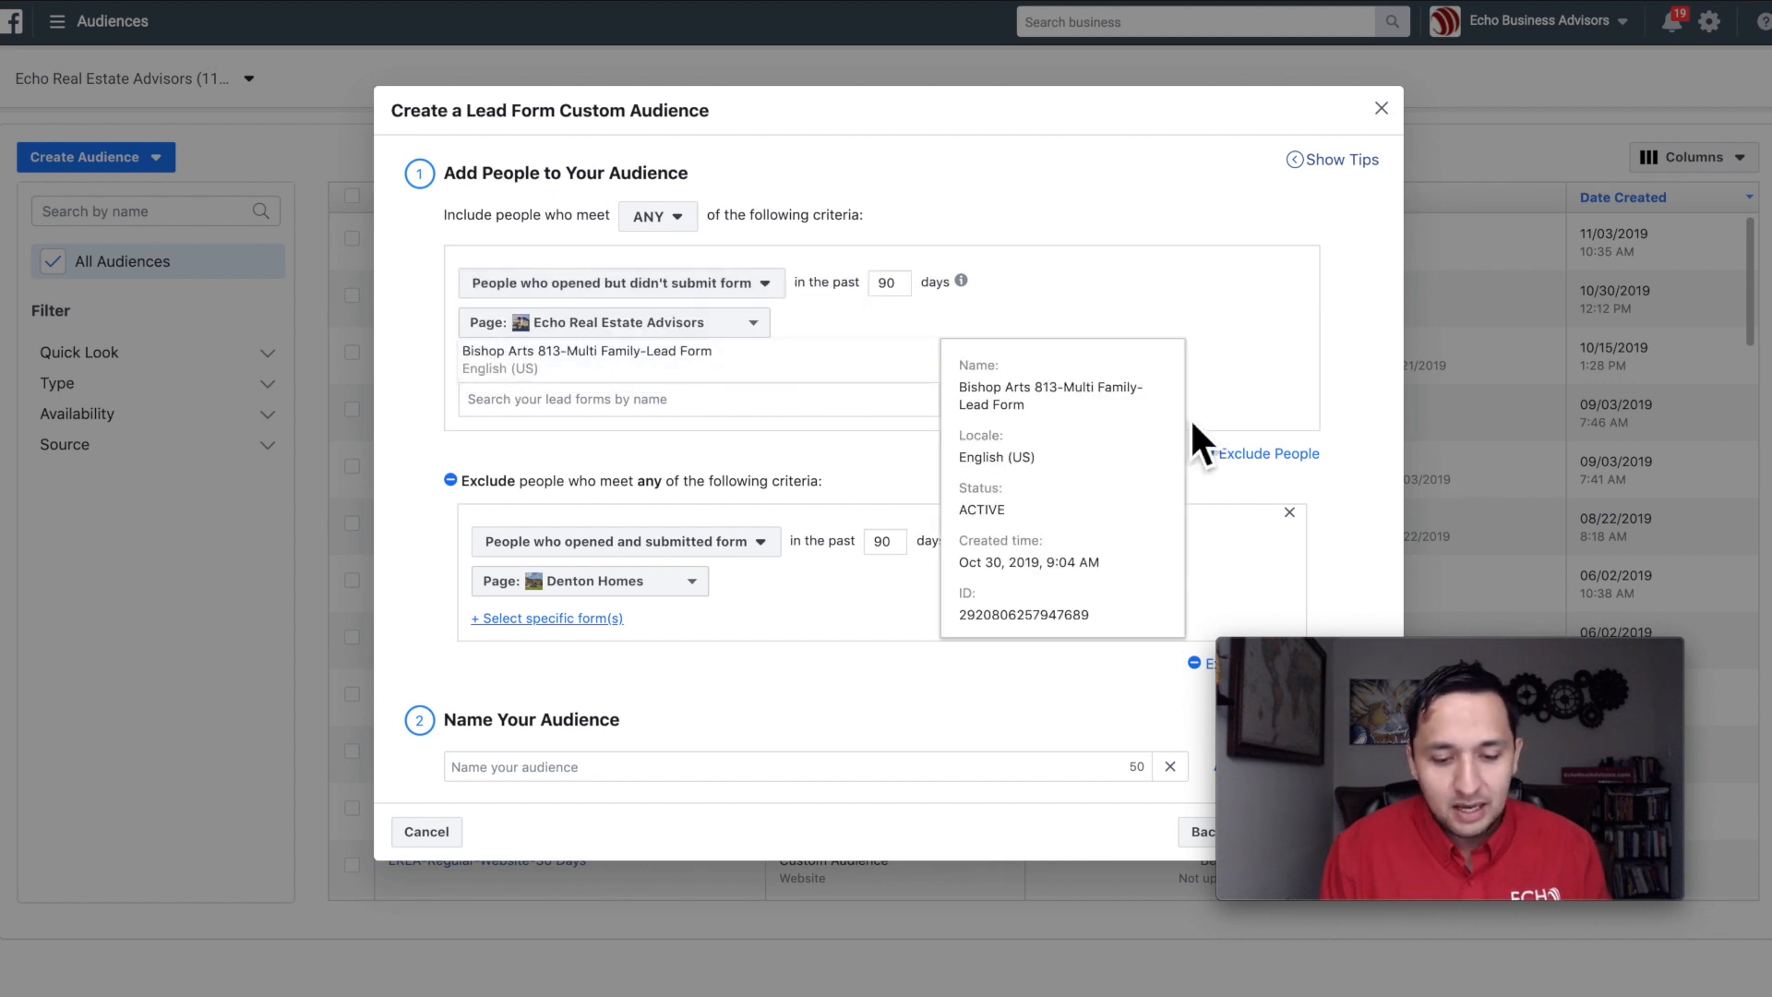
{"action": "left_click", "coordinate": [682, 284]}
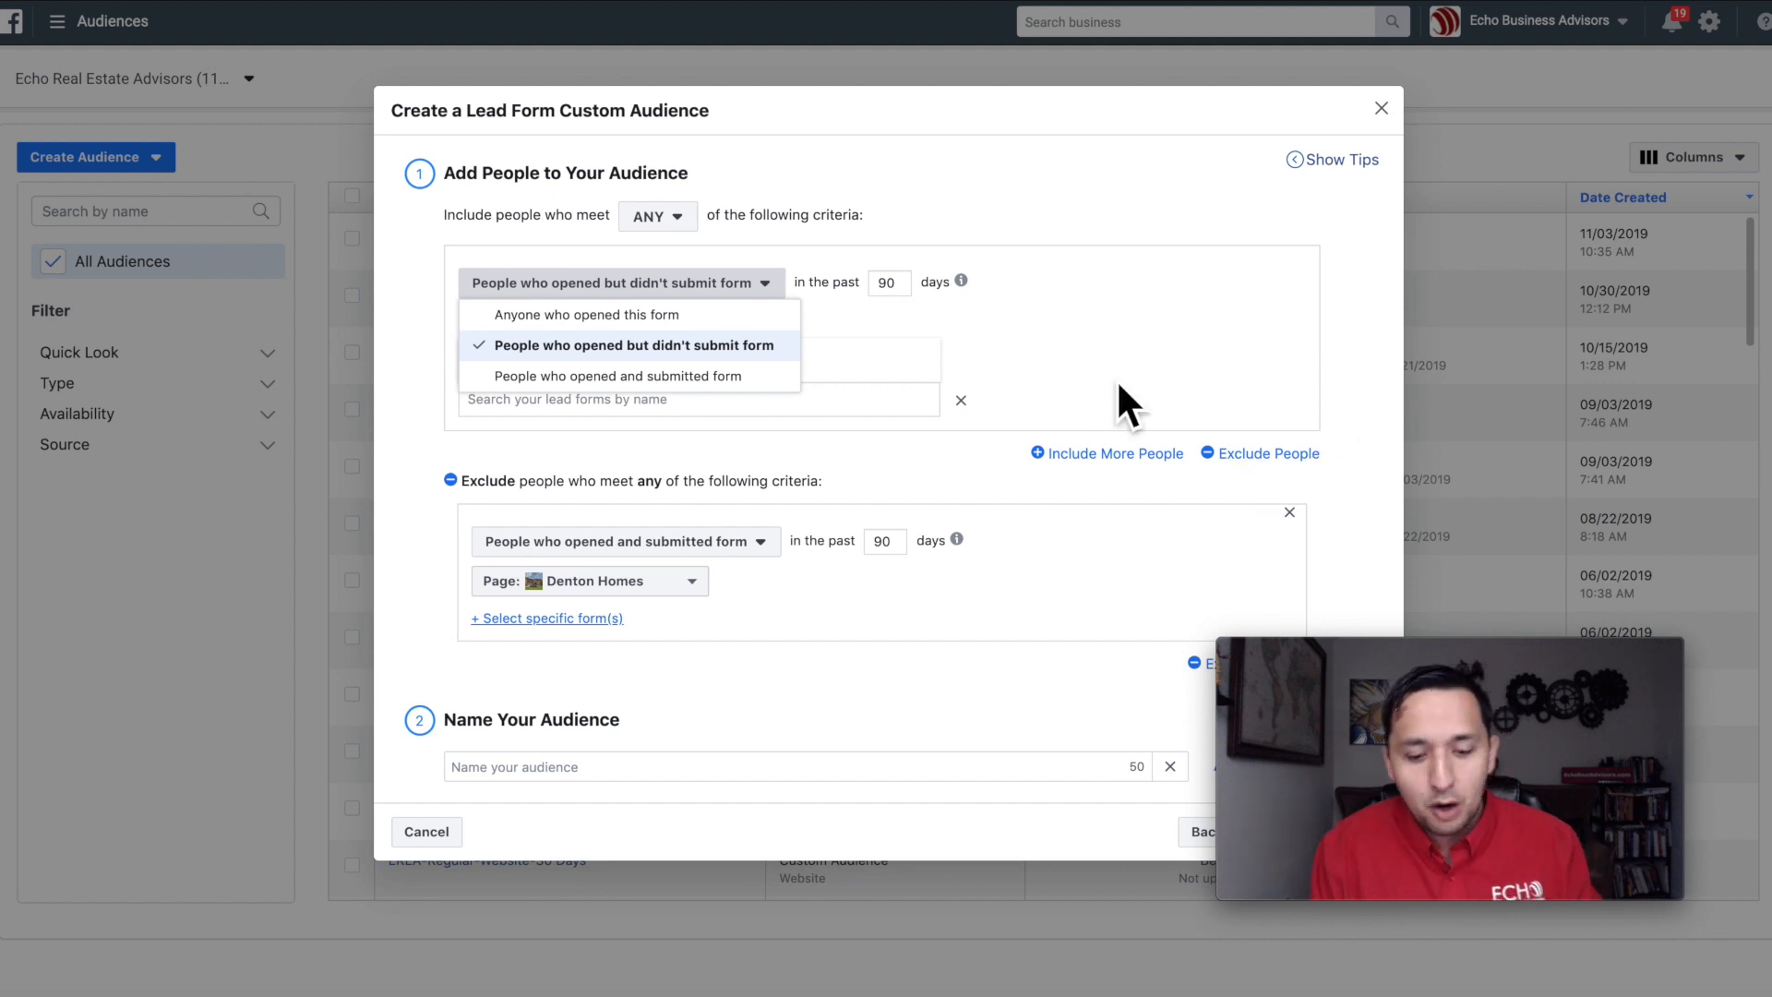
{"action": "left_click", "coordinate": [622, 313]}
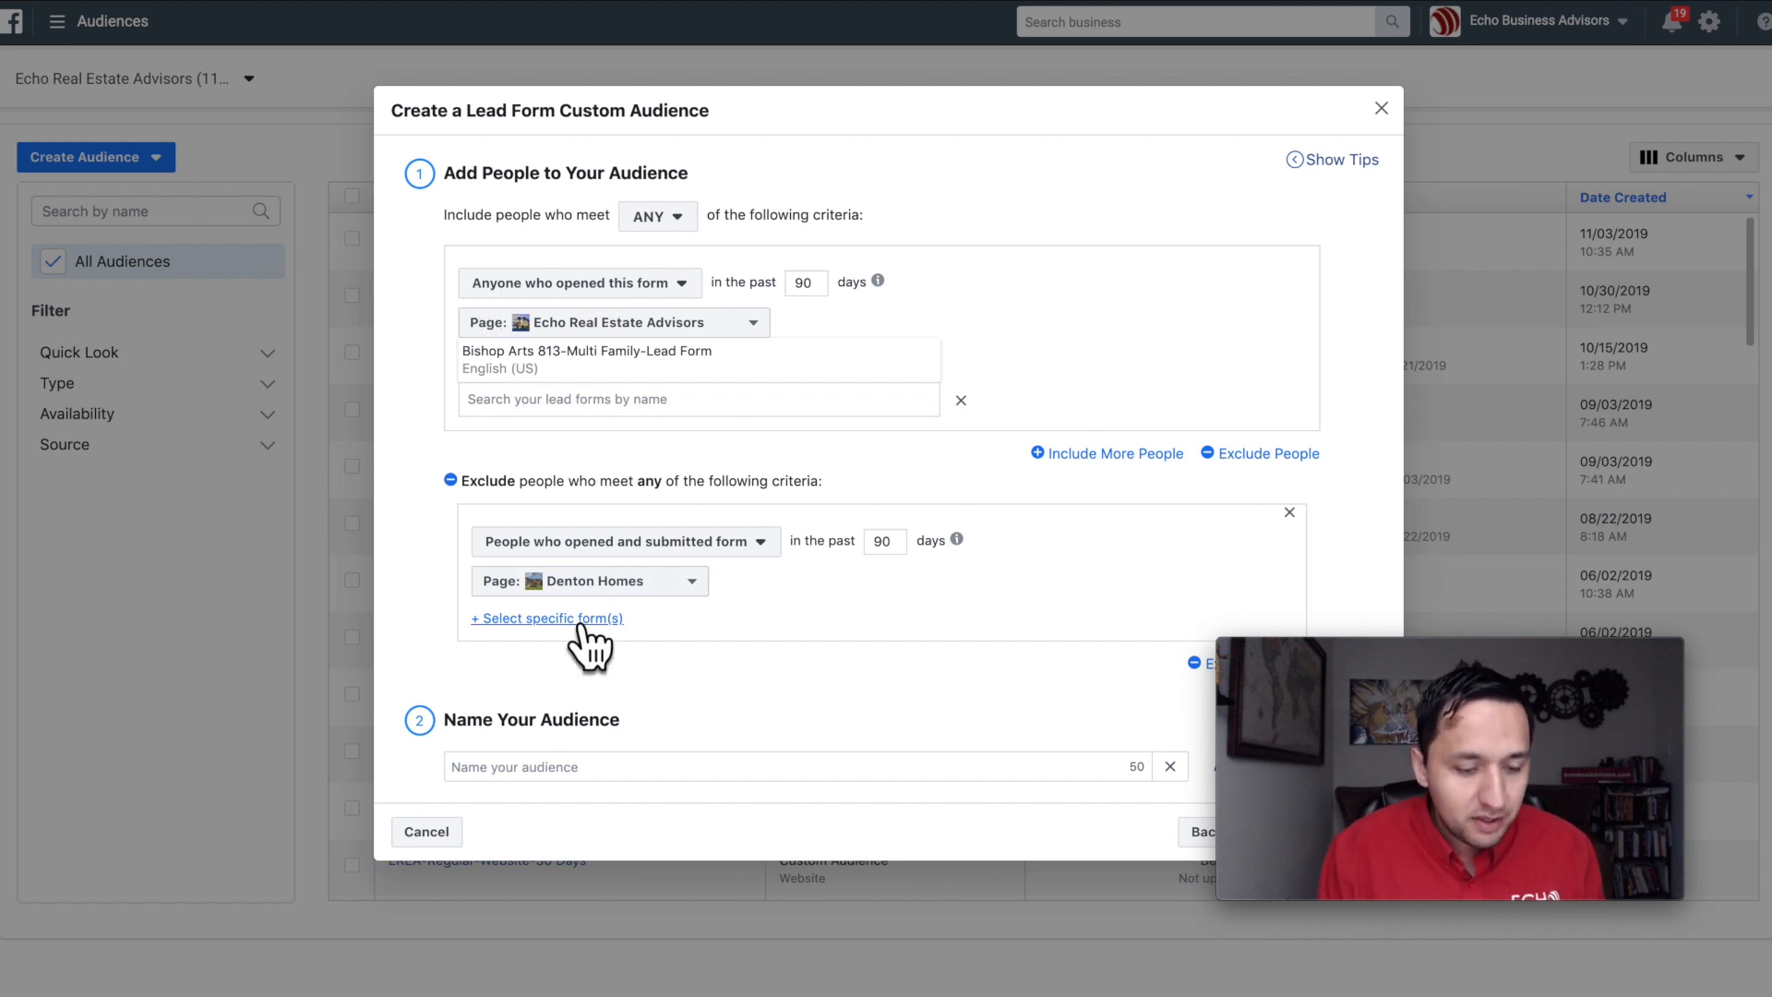
Step: Set the exclusion page to Echo Real Estate Advisors and limit it to the Bishop Arts 813-Multi Family-Lead Form
{"action": "left_click", "coordinate": [663, 583]}
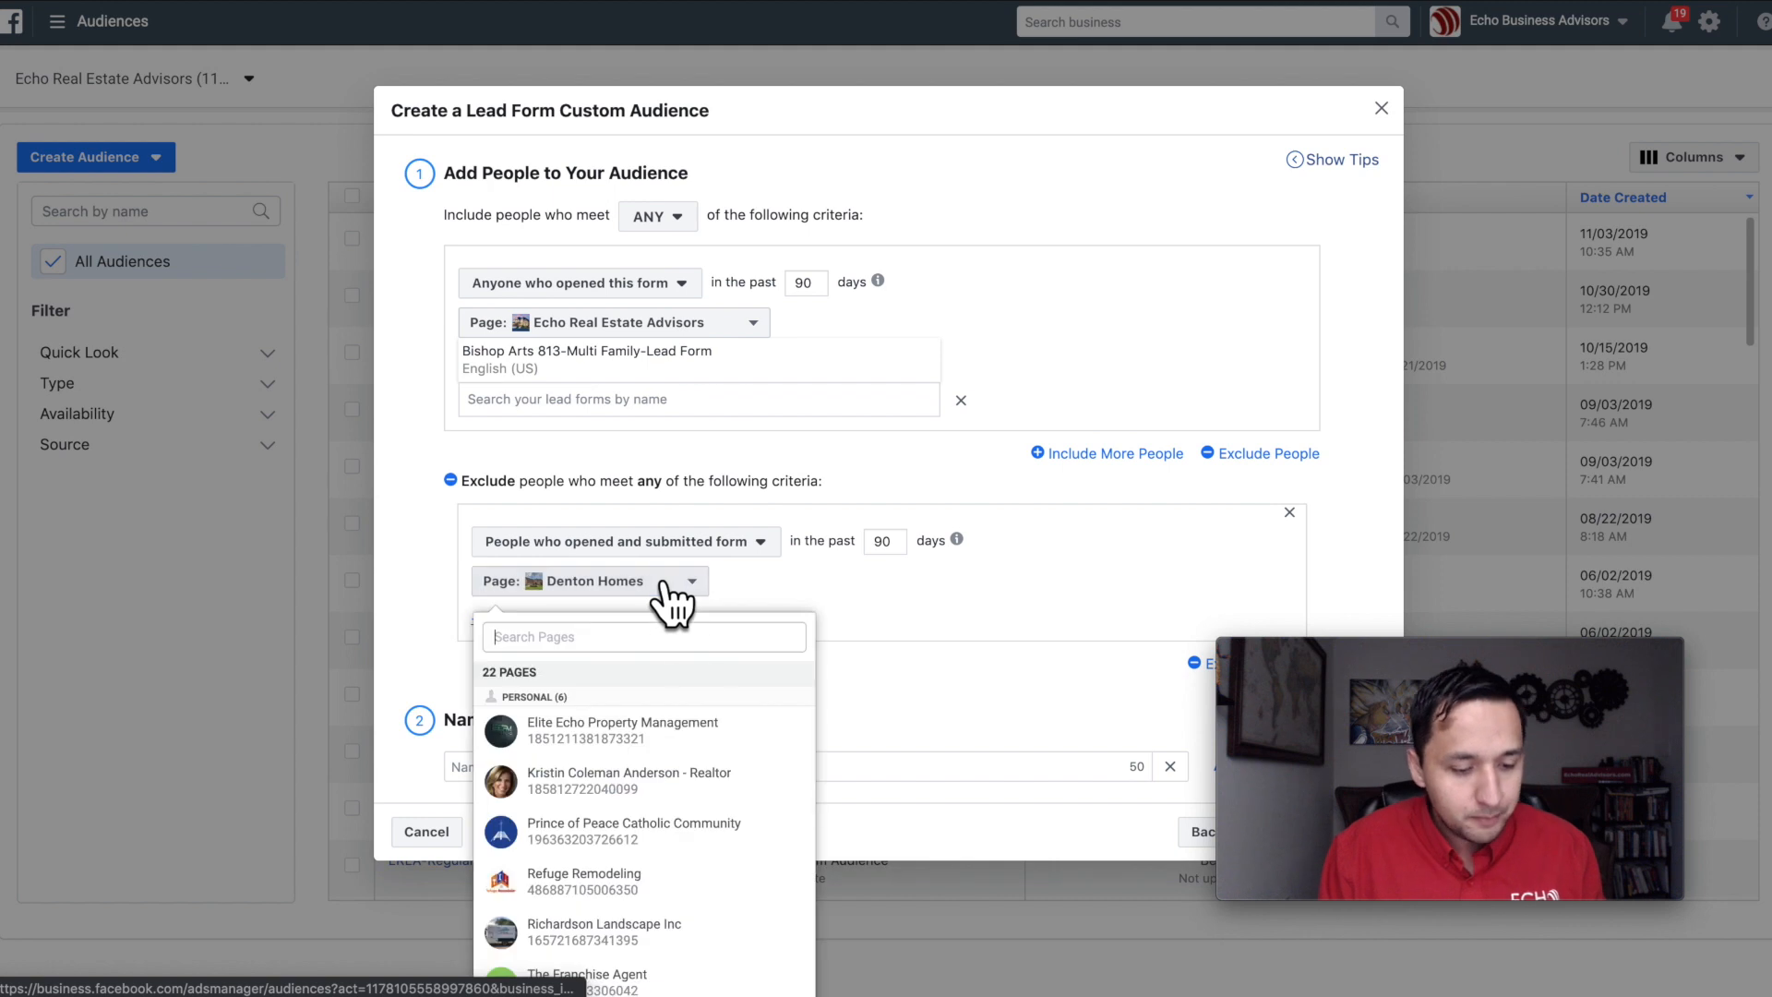
{"action": "scroll", "coordinate": [624, 902], "scroll_direction": "down", "scroll_amount": 5}
{"action": "left_click", "coordinate": [620, 822]}
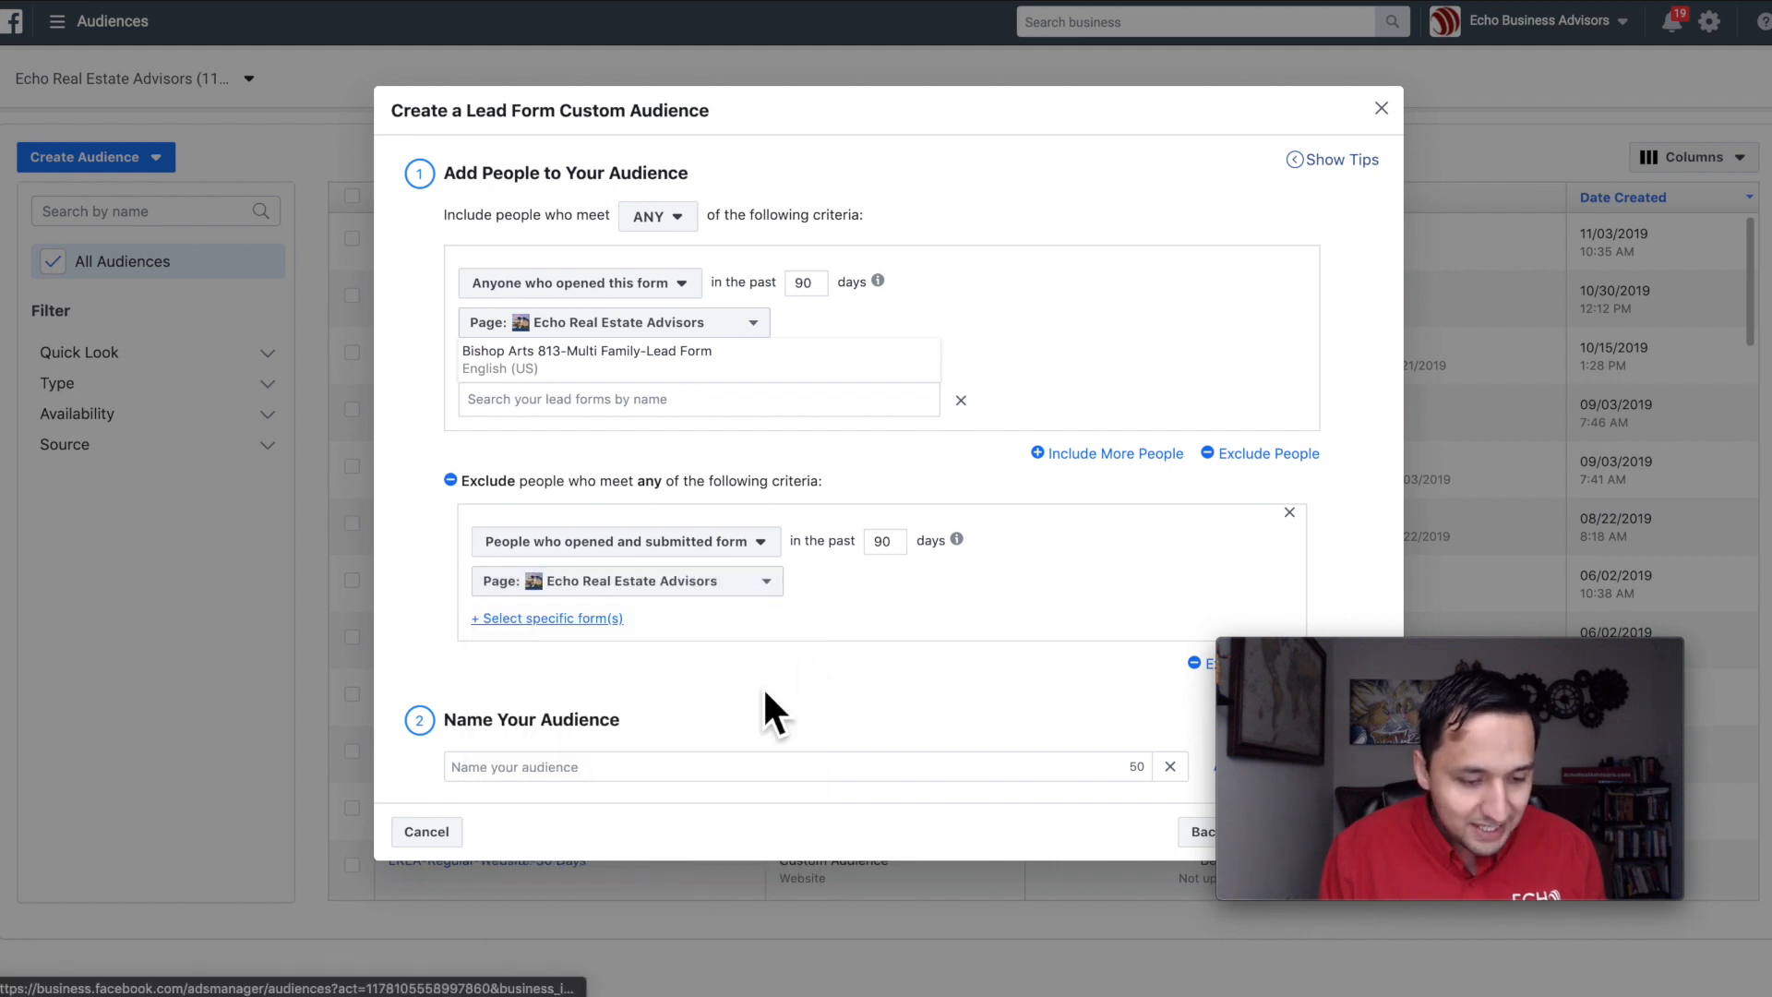
{"action": "left_click", "coordinate": [581, 618]}
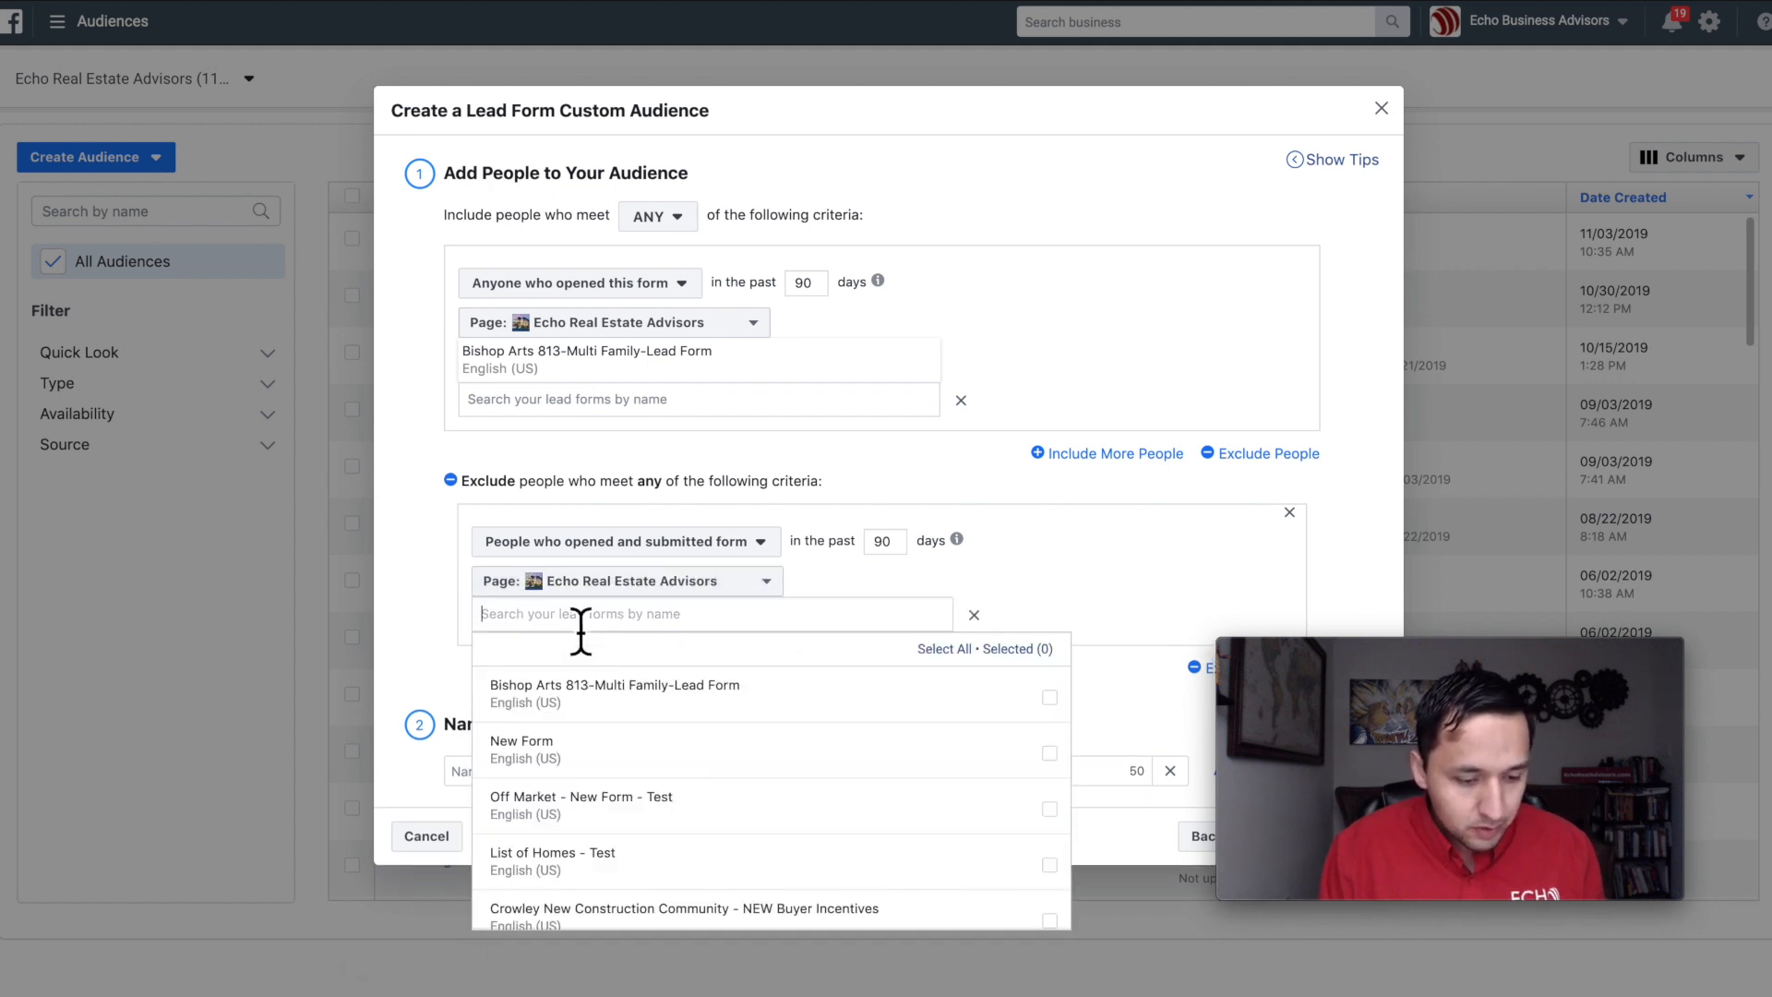
{"action": "left_click", "coordinate": [616, 697]}
{"action": "left_click", "coordinate": [1092, 318]}
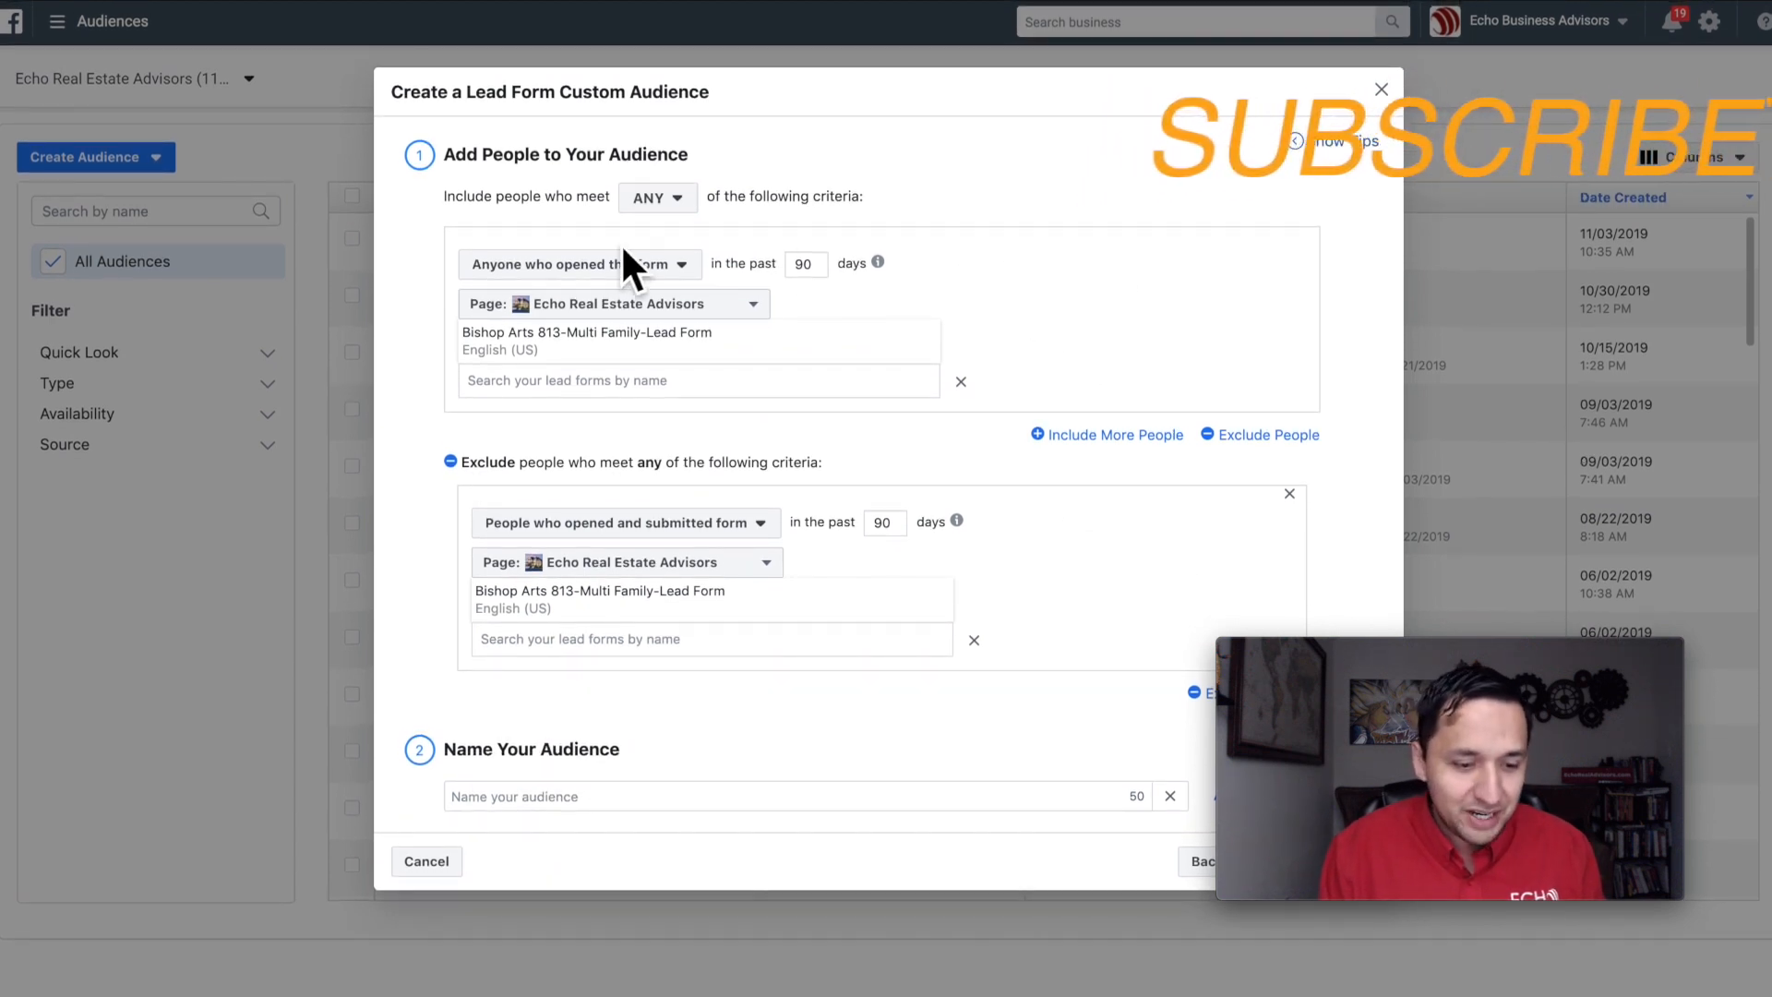
{"action": "left_click", "coordinate": [624, 262]}
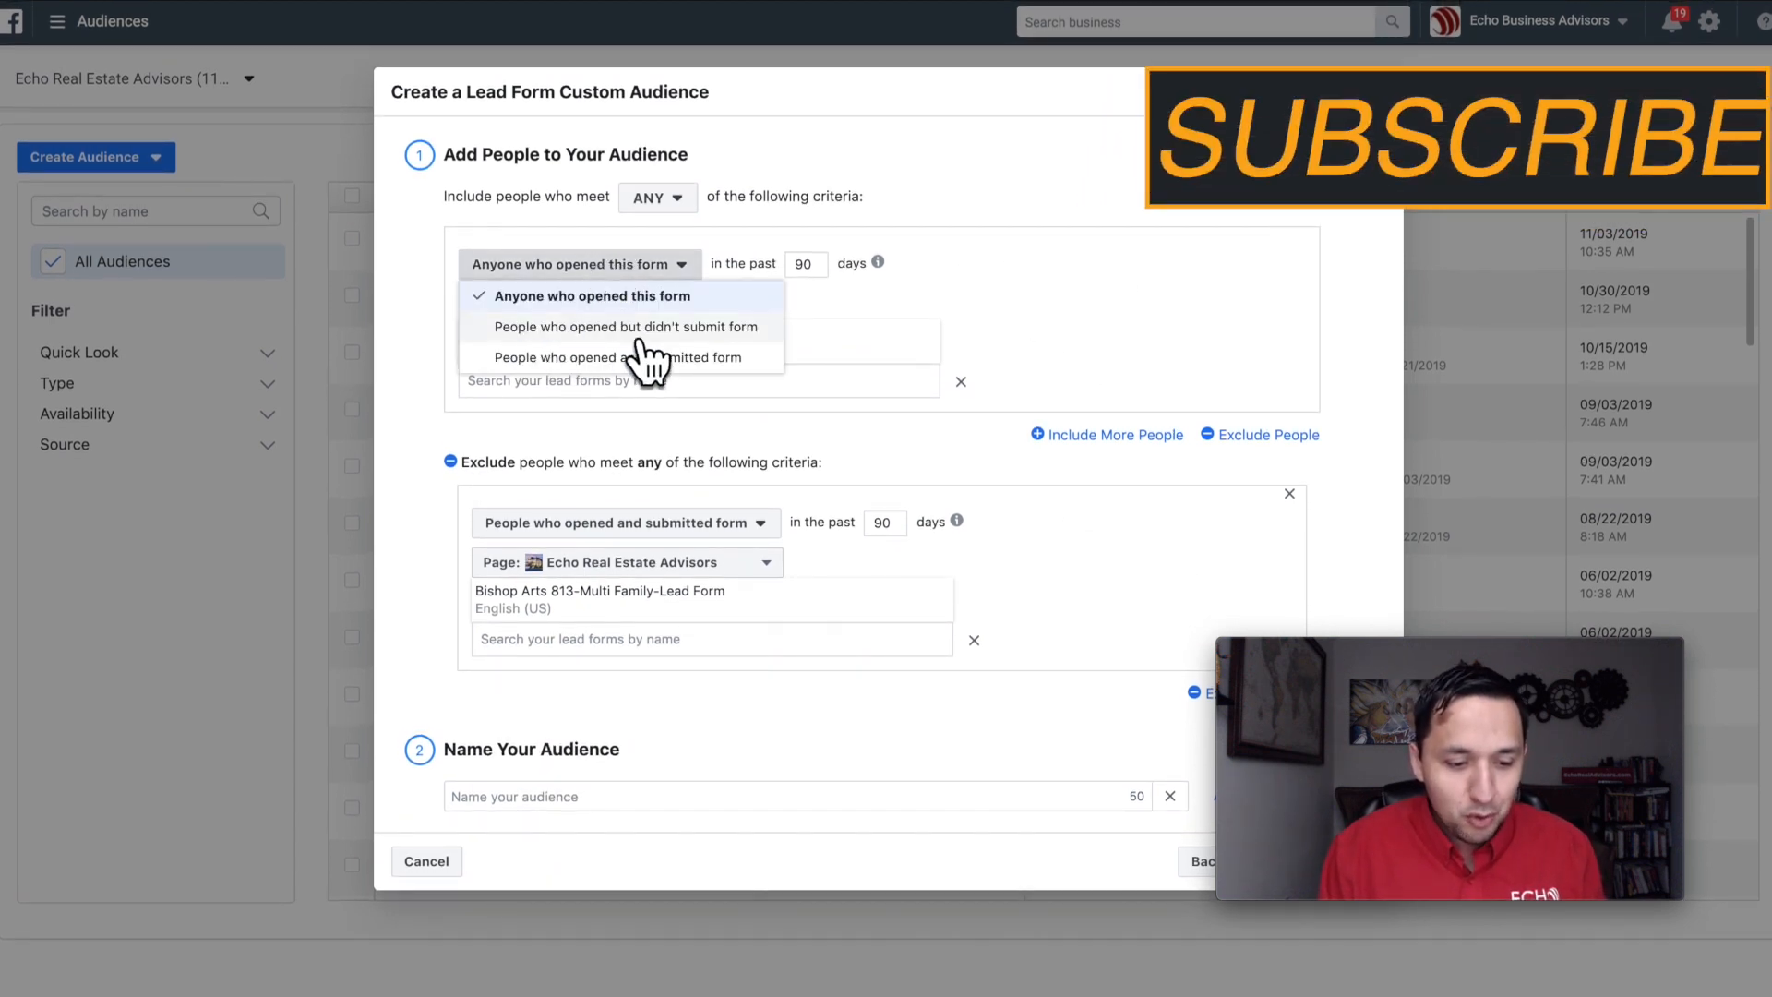
{"action": "left_click", "coordinate": [1135, 254]}
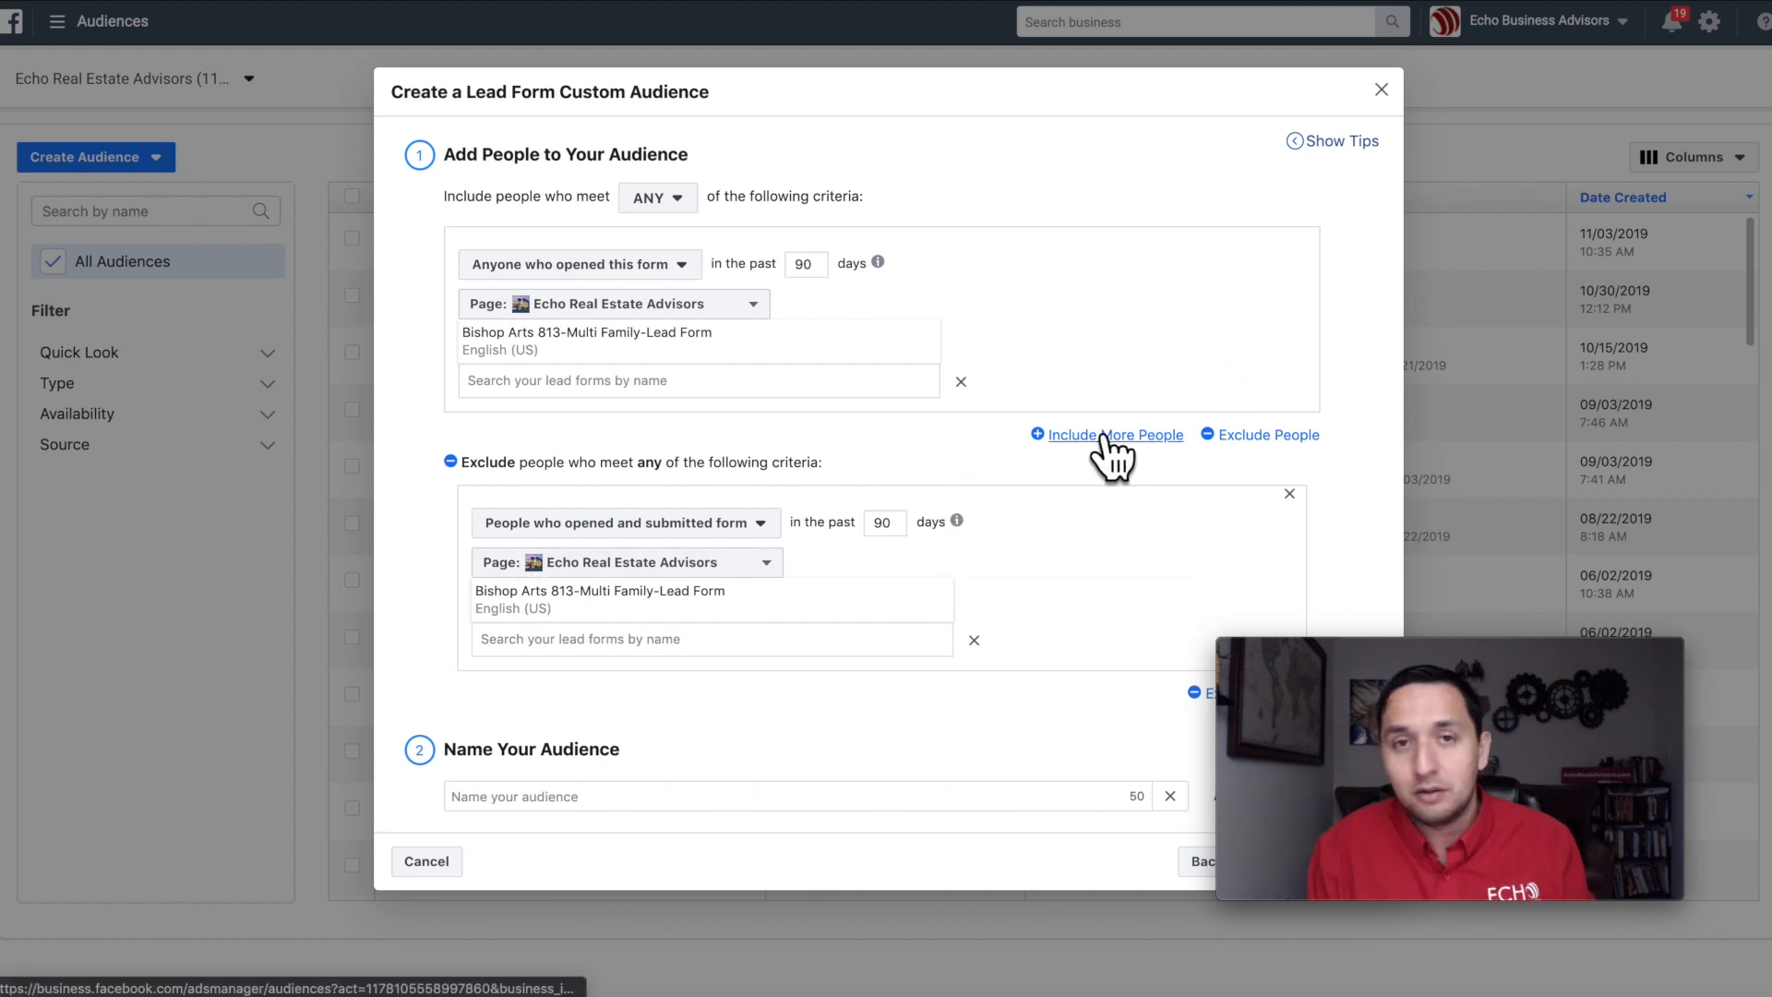
Step: Name the audience "Bishop Arts 813-Did Not Become Leads" and create it
{"action": "left_click", "coordinate": [560, 821]}
{"action": "type", "text": "Bishop Arts 813"}
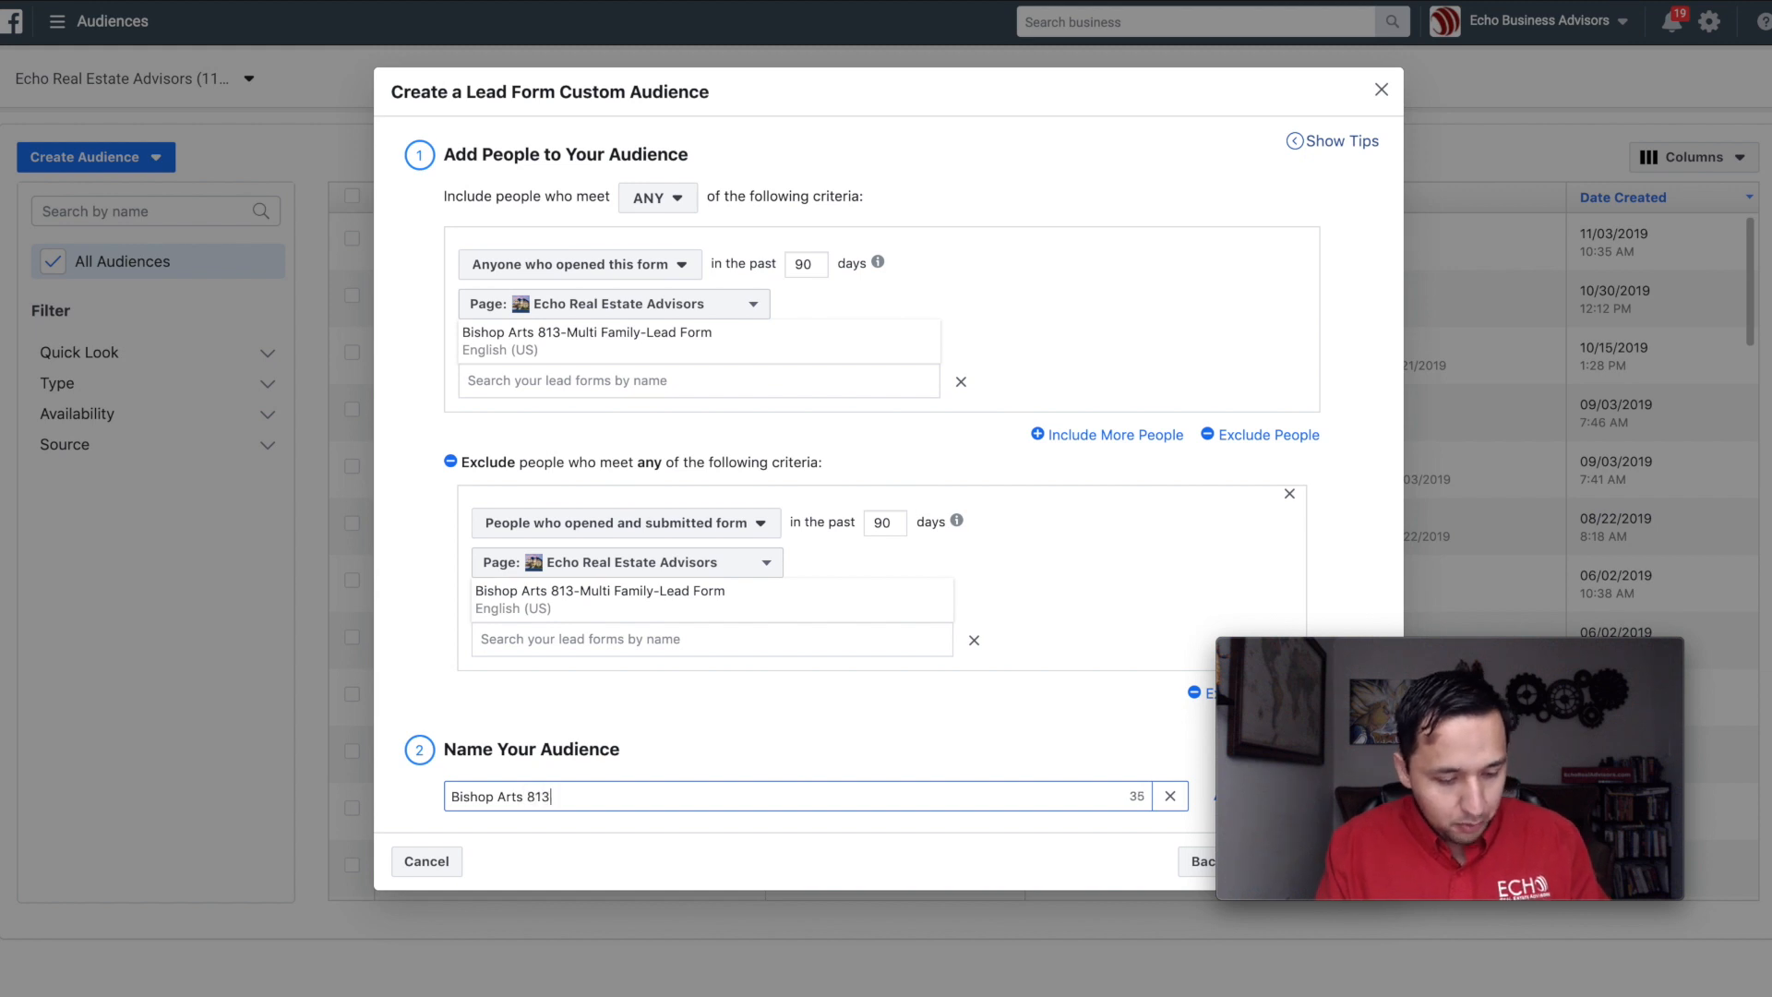
{"action": "type", "text": "-"}
{"action": "type", "text": "Did Not"}
{"action": "type", "text": " Sub"}
{"action": "key", "text": "BackSpace"}
{"action": "key", "text": "BackSpace"}
{"action": "key", "text": "BackSpace"}
{"action": "type", "text": "Become Leads"}
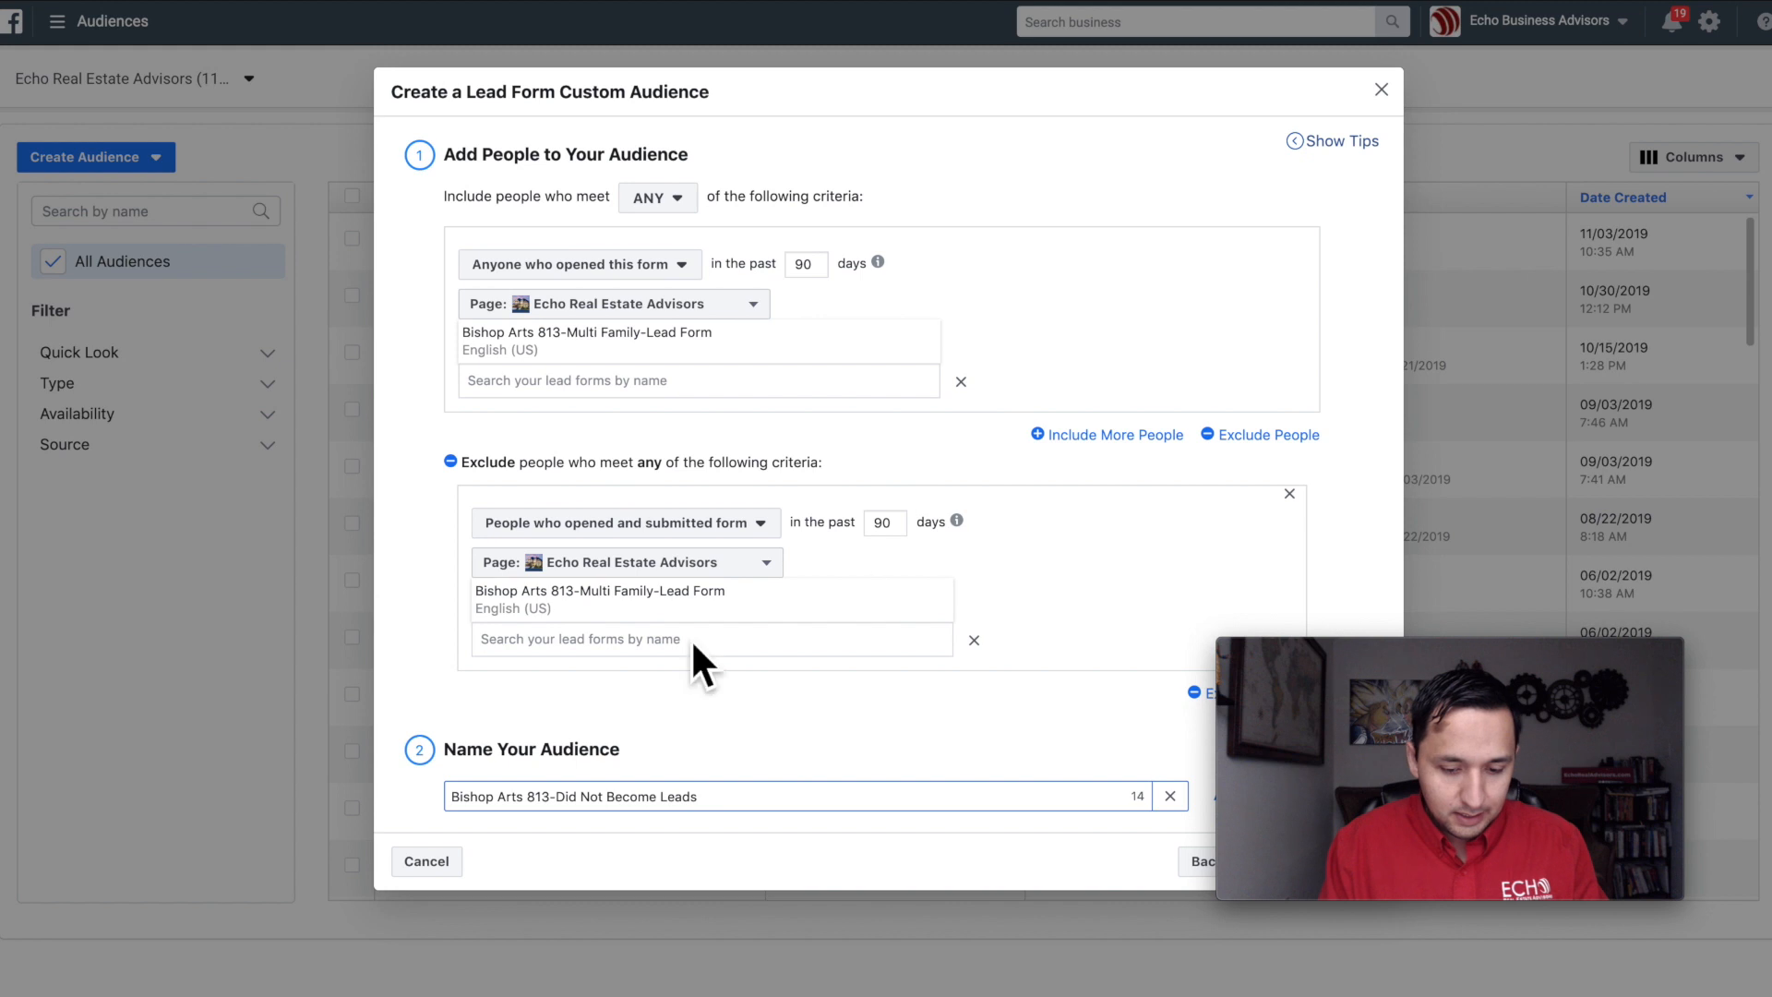
{"action": "left_click", "coordinate": [1486, 646]}
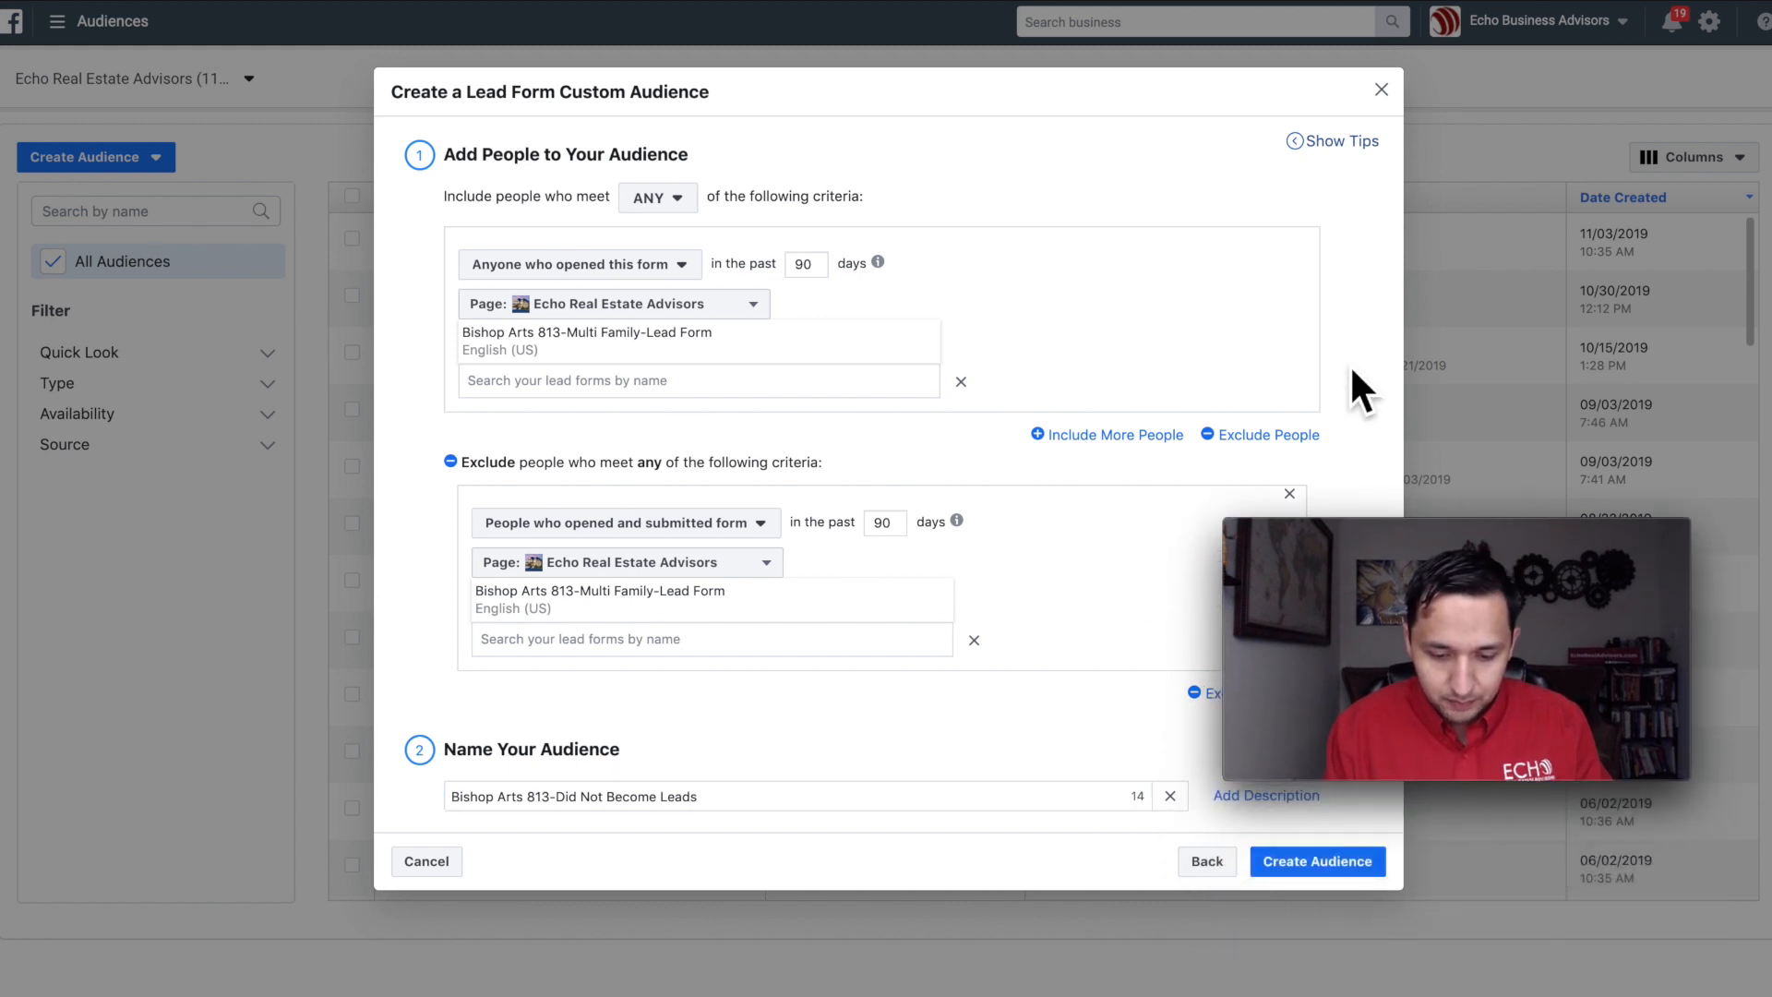
{"action": "left_click", "coordinate": [1321, 873]}
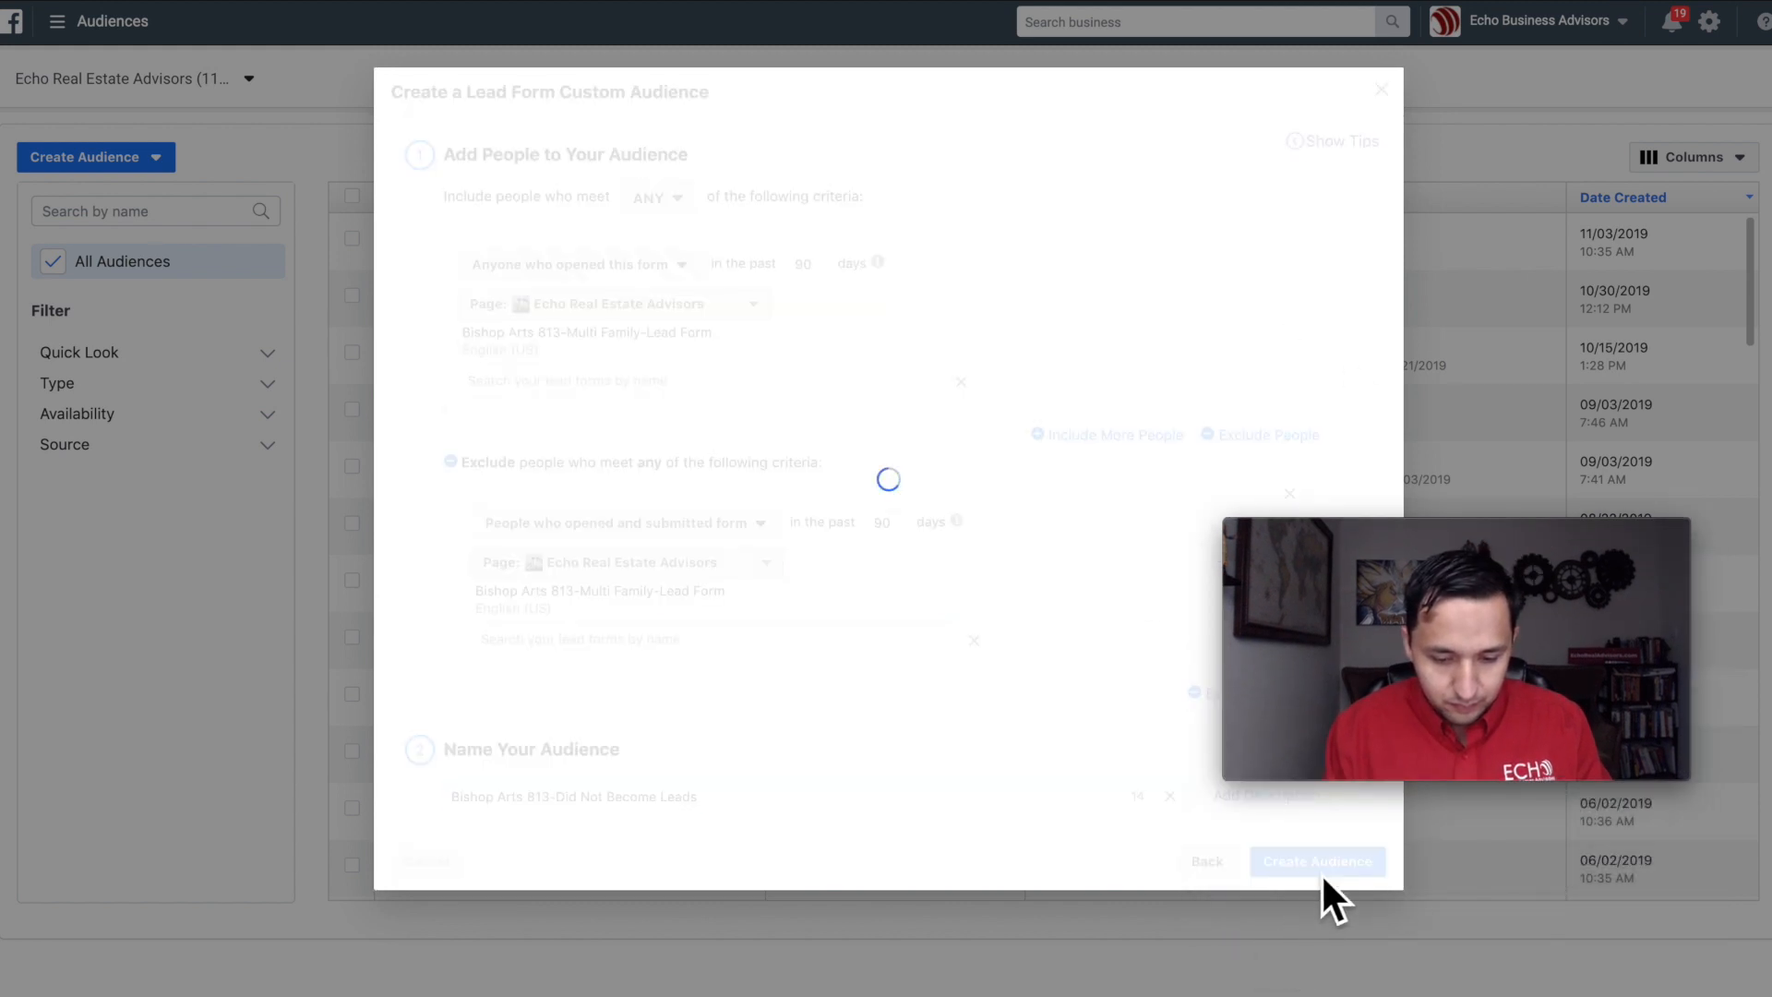
Step: Close the confirmation dialog for the new lead form custom audience
{"action": "left_click", "coordinate": [1502, 522]}
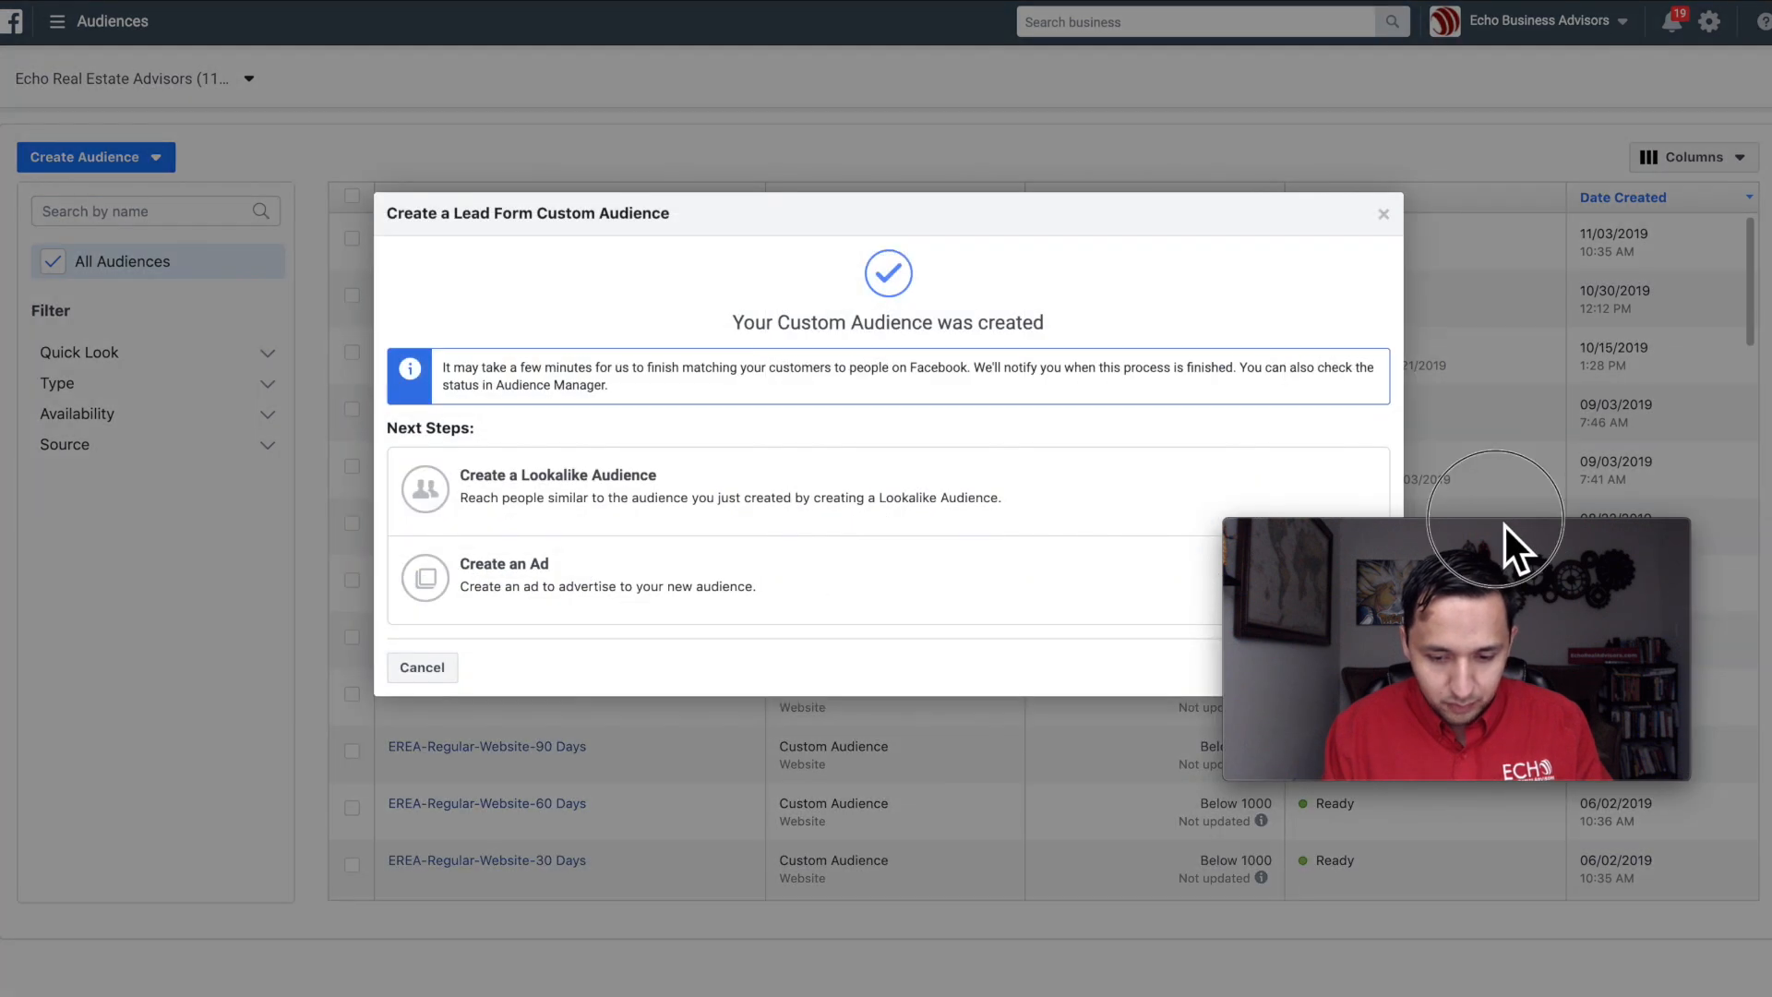
{"action": "left_click", "coordinate": [1472, 525]}
{"action": "left_click_drag", "start_coordinate": [1477, 529], "coordinate": [1500, 681]}
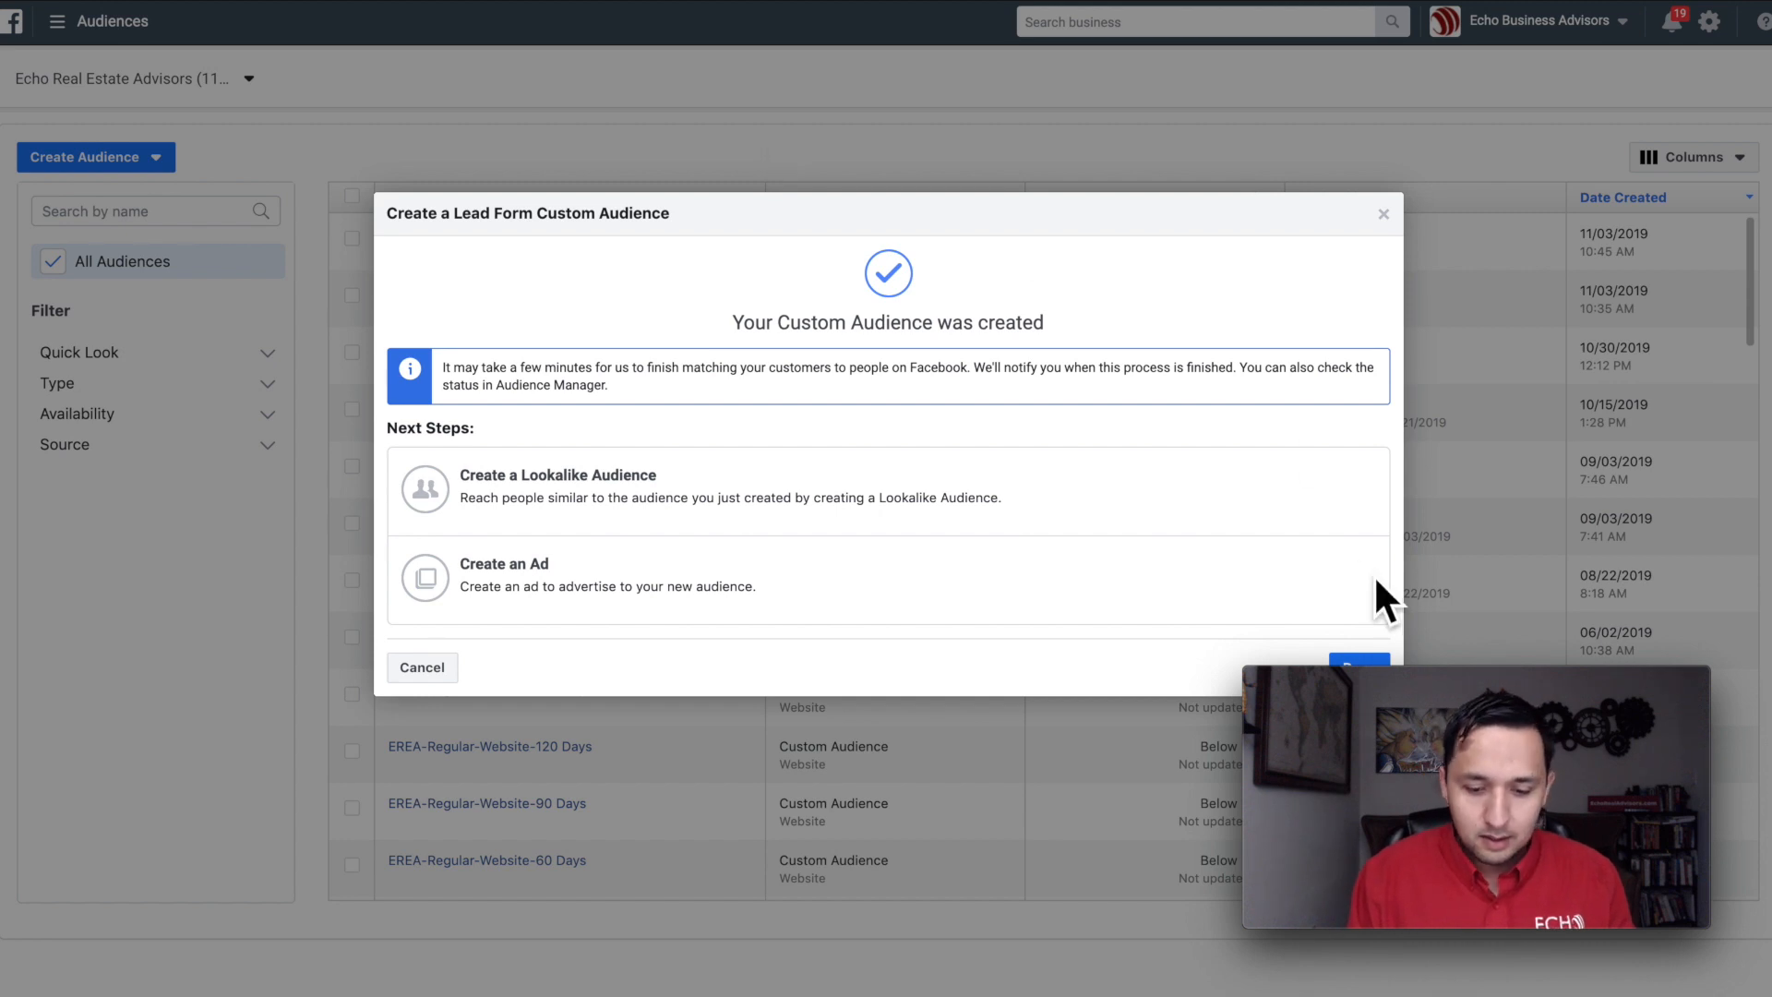
{"action": "left_click", "coordinate": [1376, 659]}
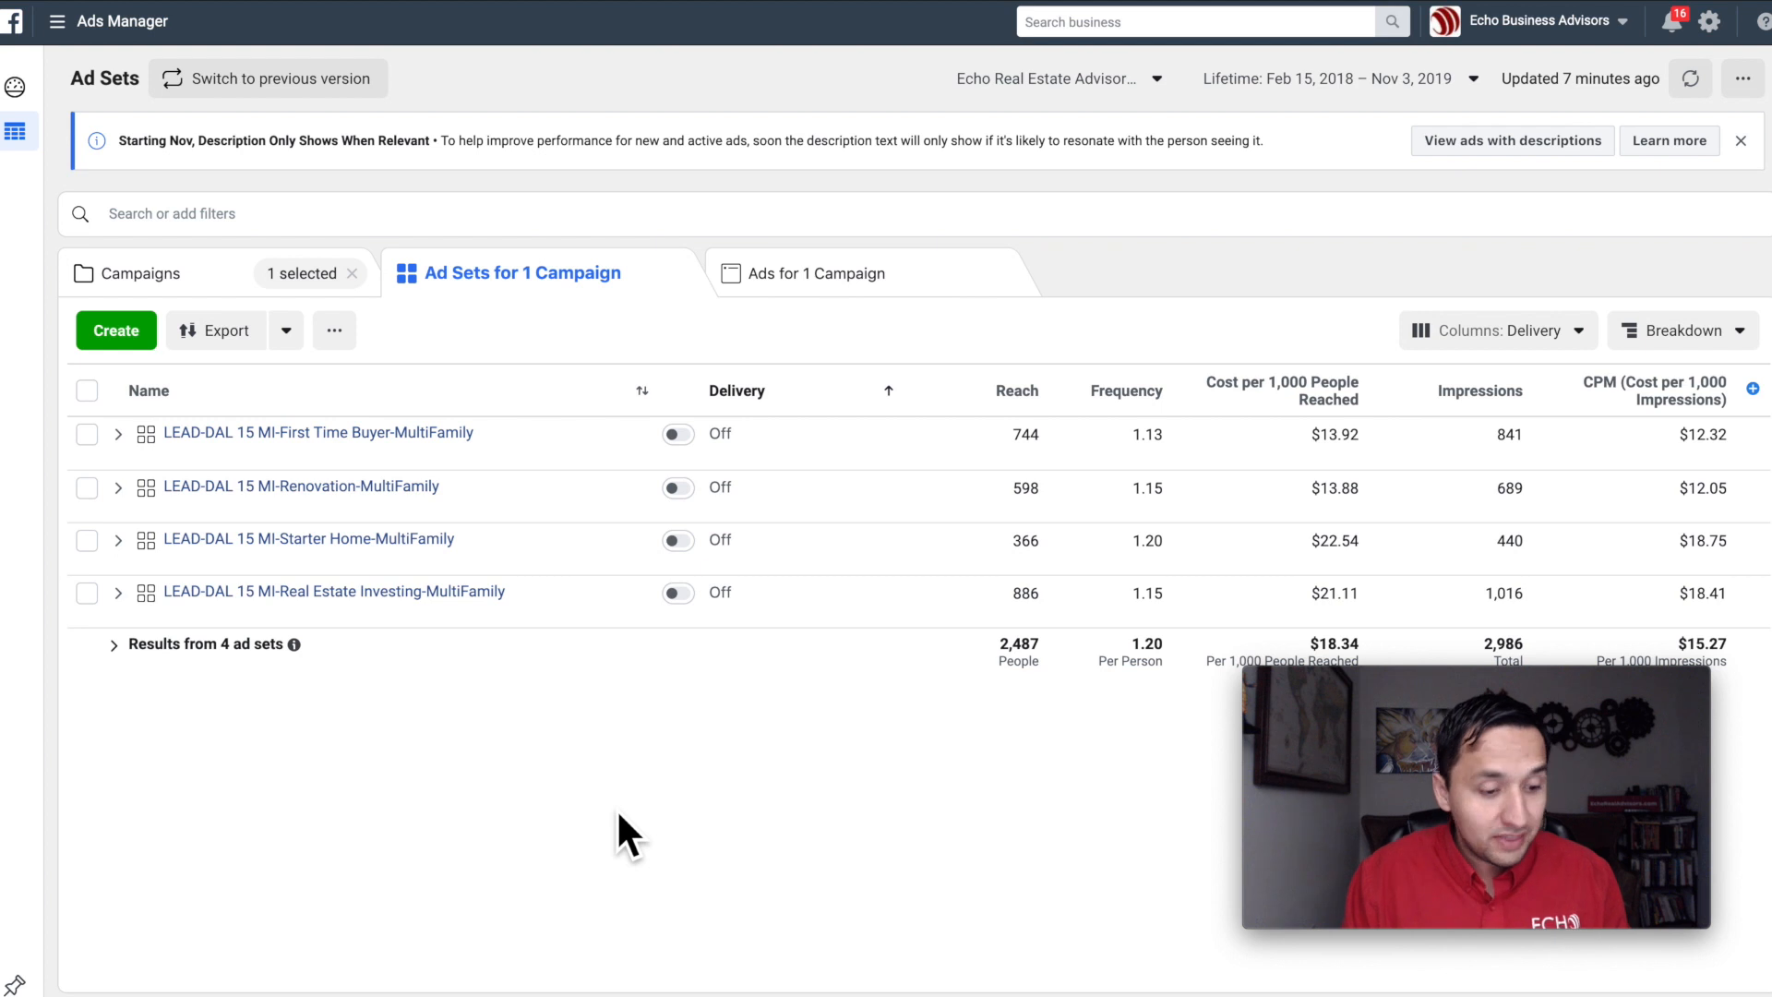
Step: Duplicate the ad set "LEAD-DAL 15 MI-Real Estate Investing-MultiFamily" once into its original campaign
{"action": "mouse_move", "coordinate": [307, 595]}
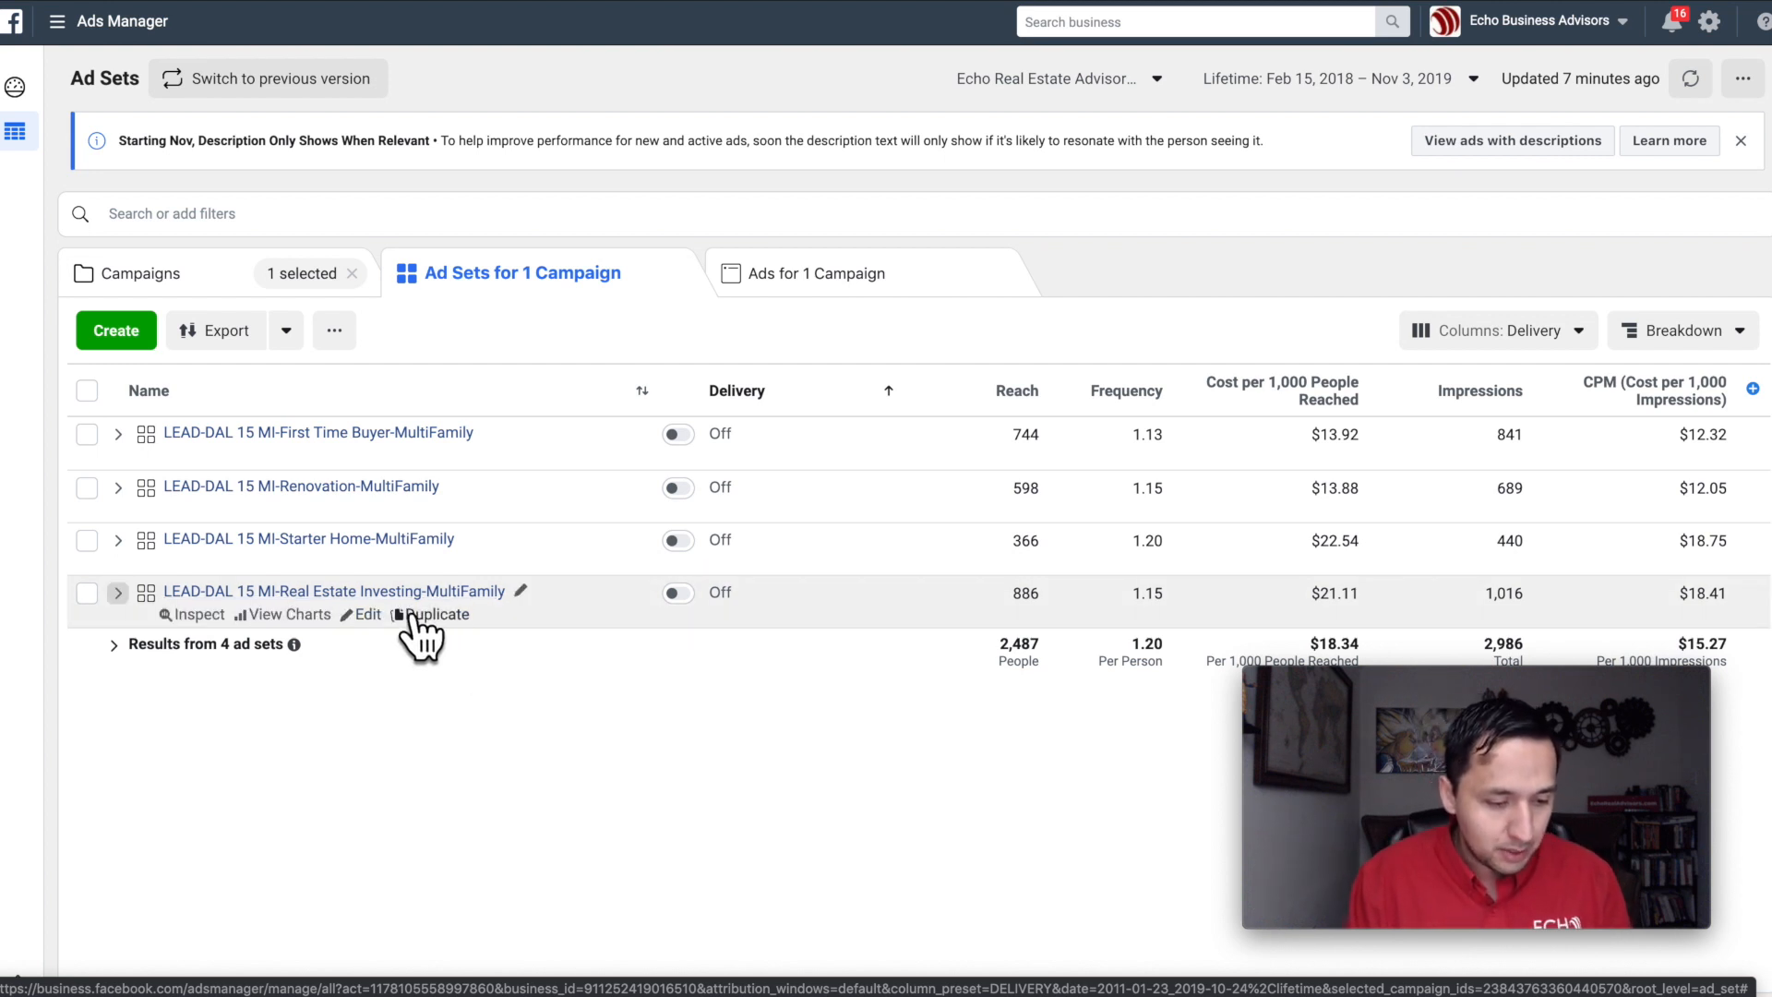
{"action": "left_click", "coordinate": [439, 616]}
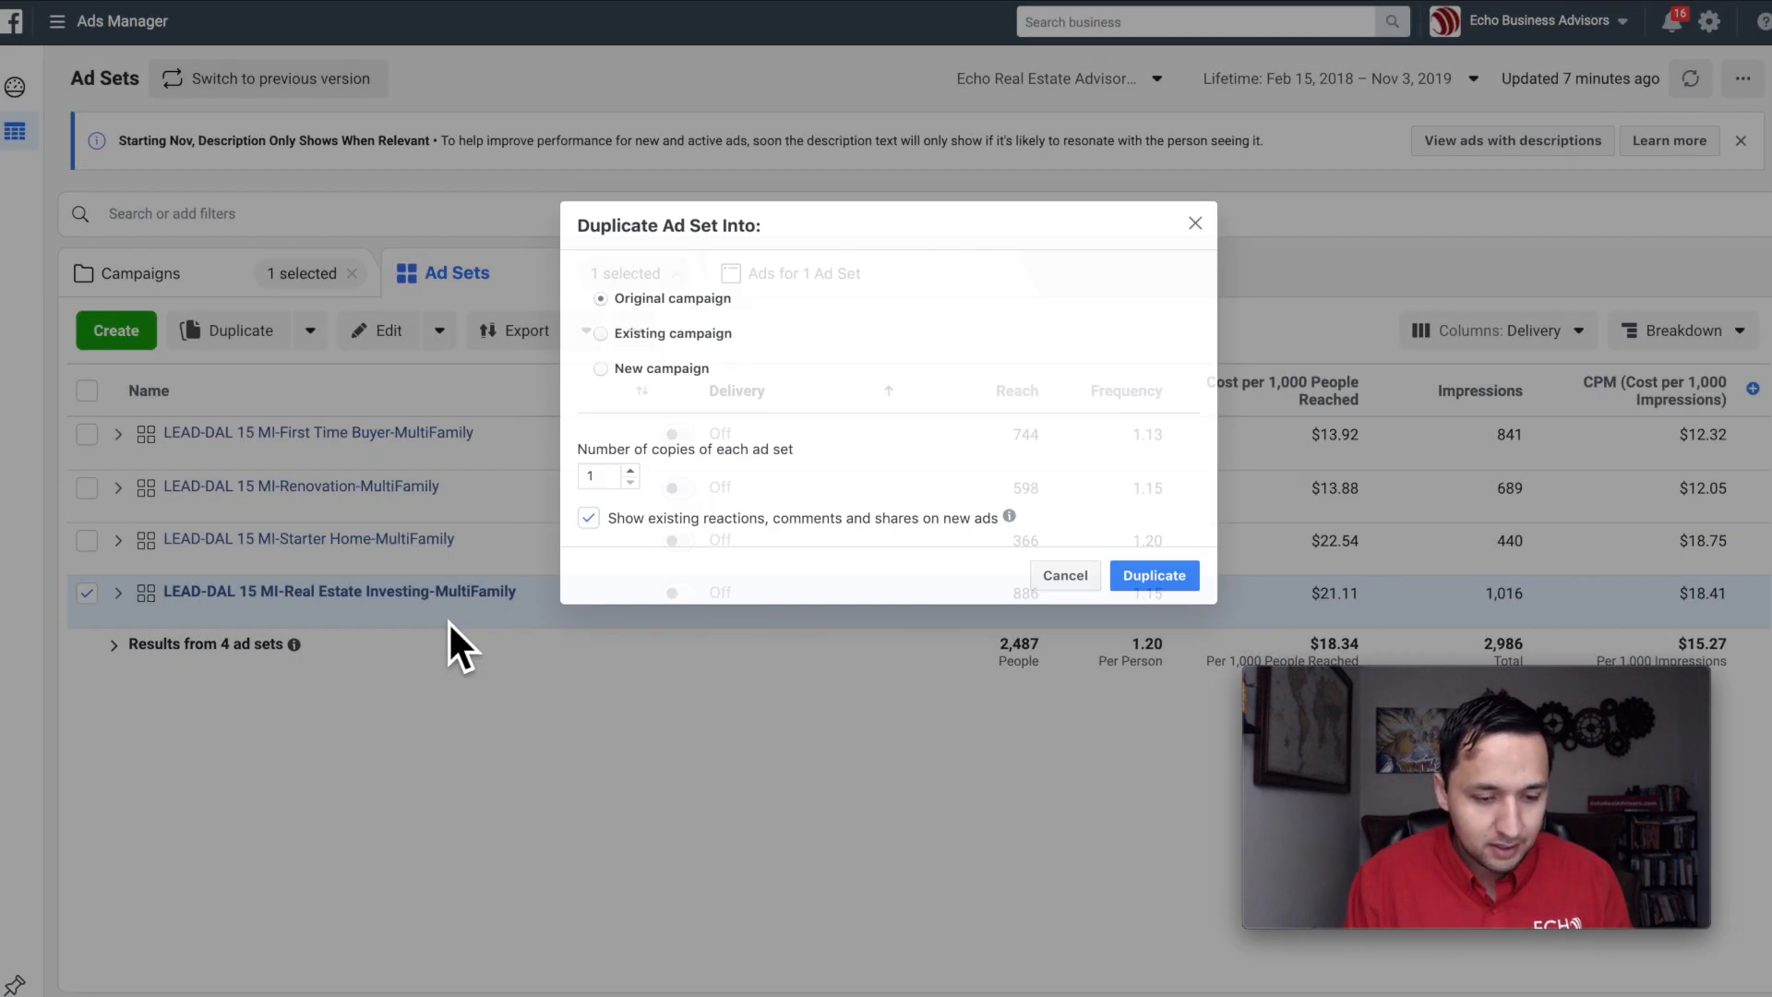
{"action": "left_click", "coordinate": [1138, 572]}
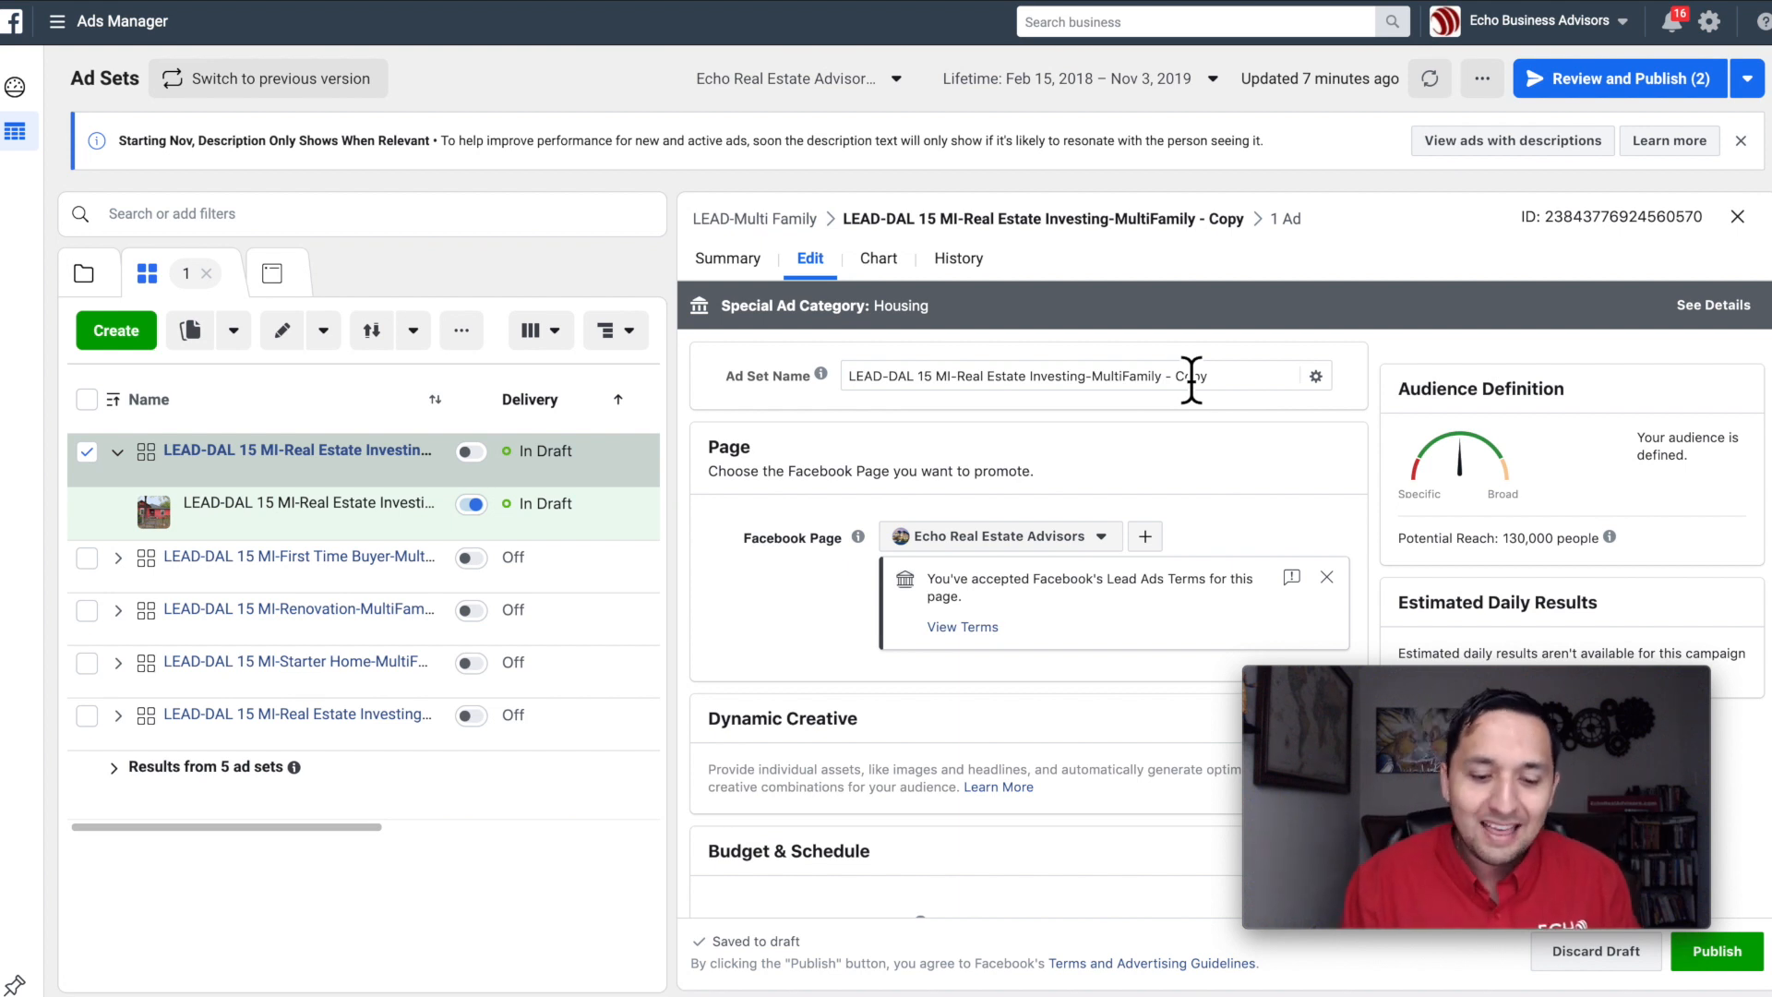
Step: Rename the duplicated ad set as "LEAD-DAL 15 MI-Bishop Arts 813 Did Not Submit-MultiFamily"
{"action": "left_click_drag", "start_coordinate": [1222, 395], "coordinate": [1174, 397]}
{"action": "key", "text": "BackSpace"}
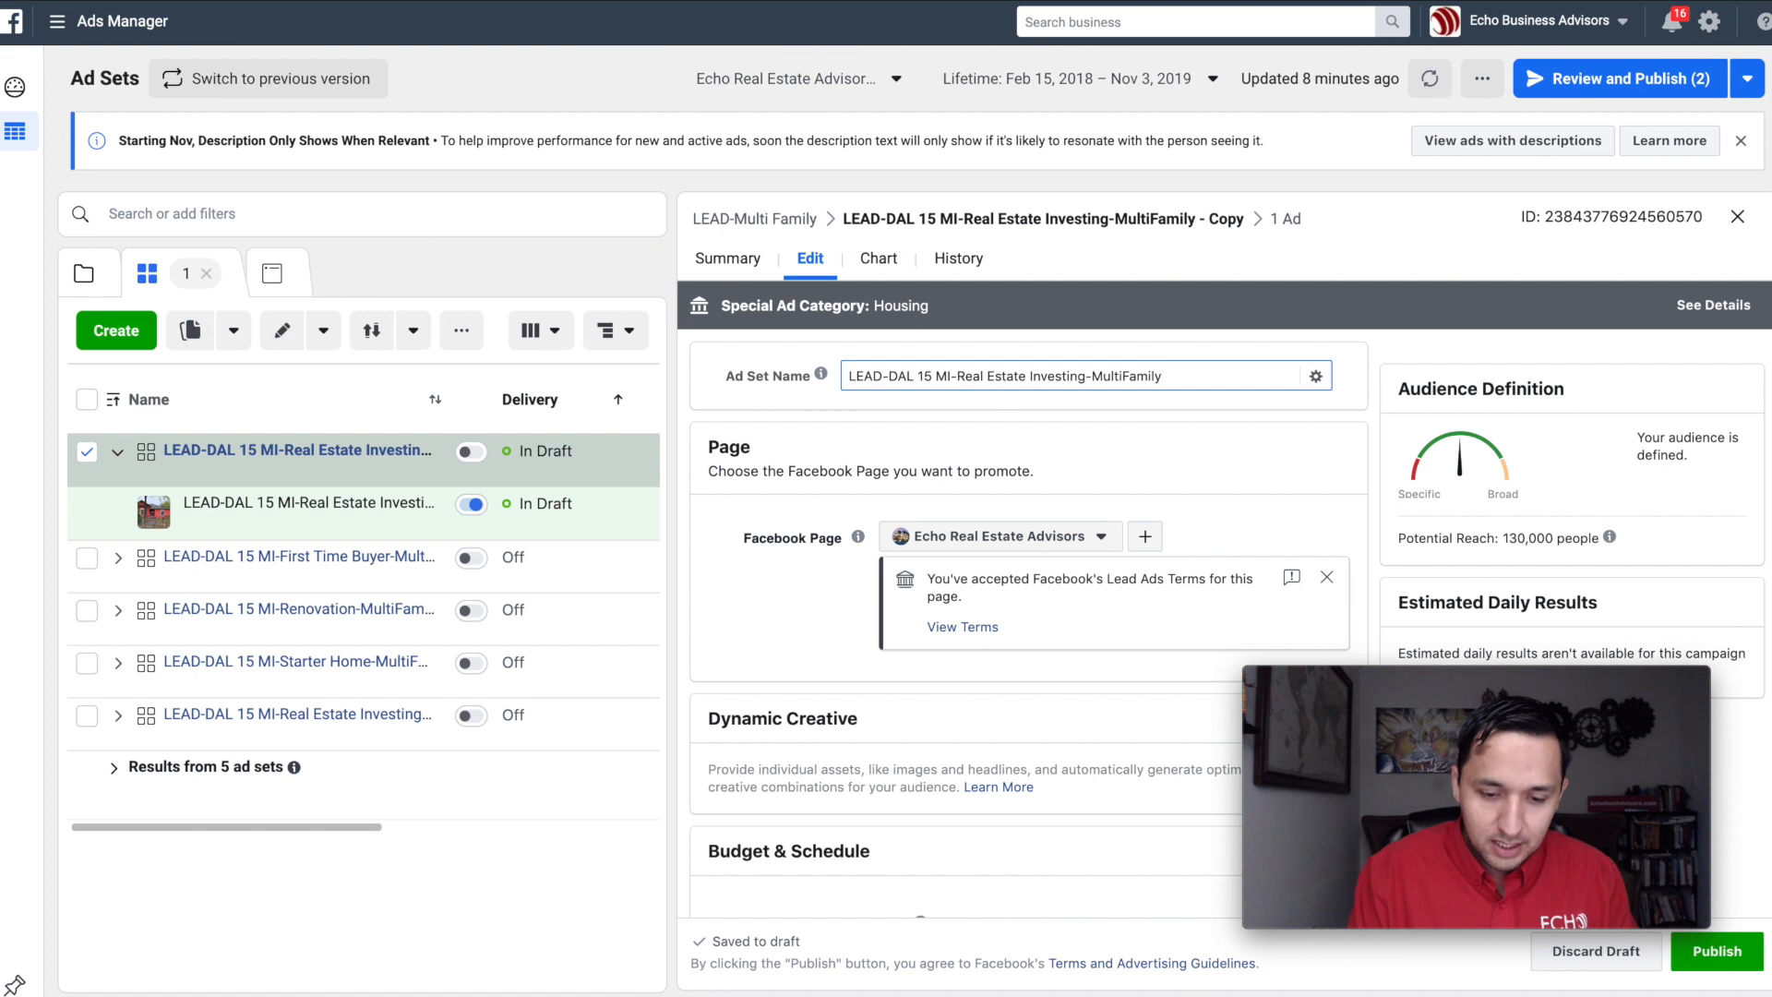
{"action": "left_click", "coordinate": [957, 423]}
{"action": "left_click_drag", "start_coordinate": [1087, 377], "coordinate": [957, 378]}
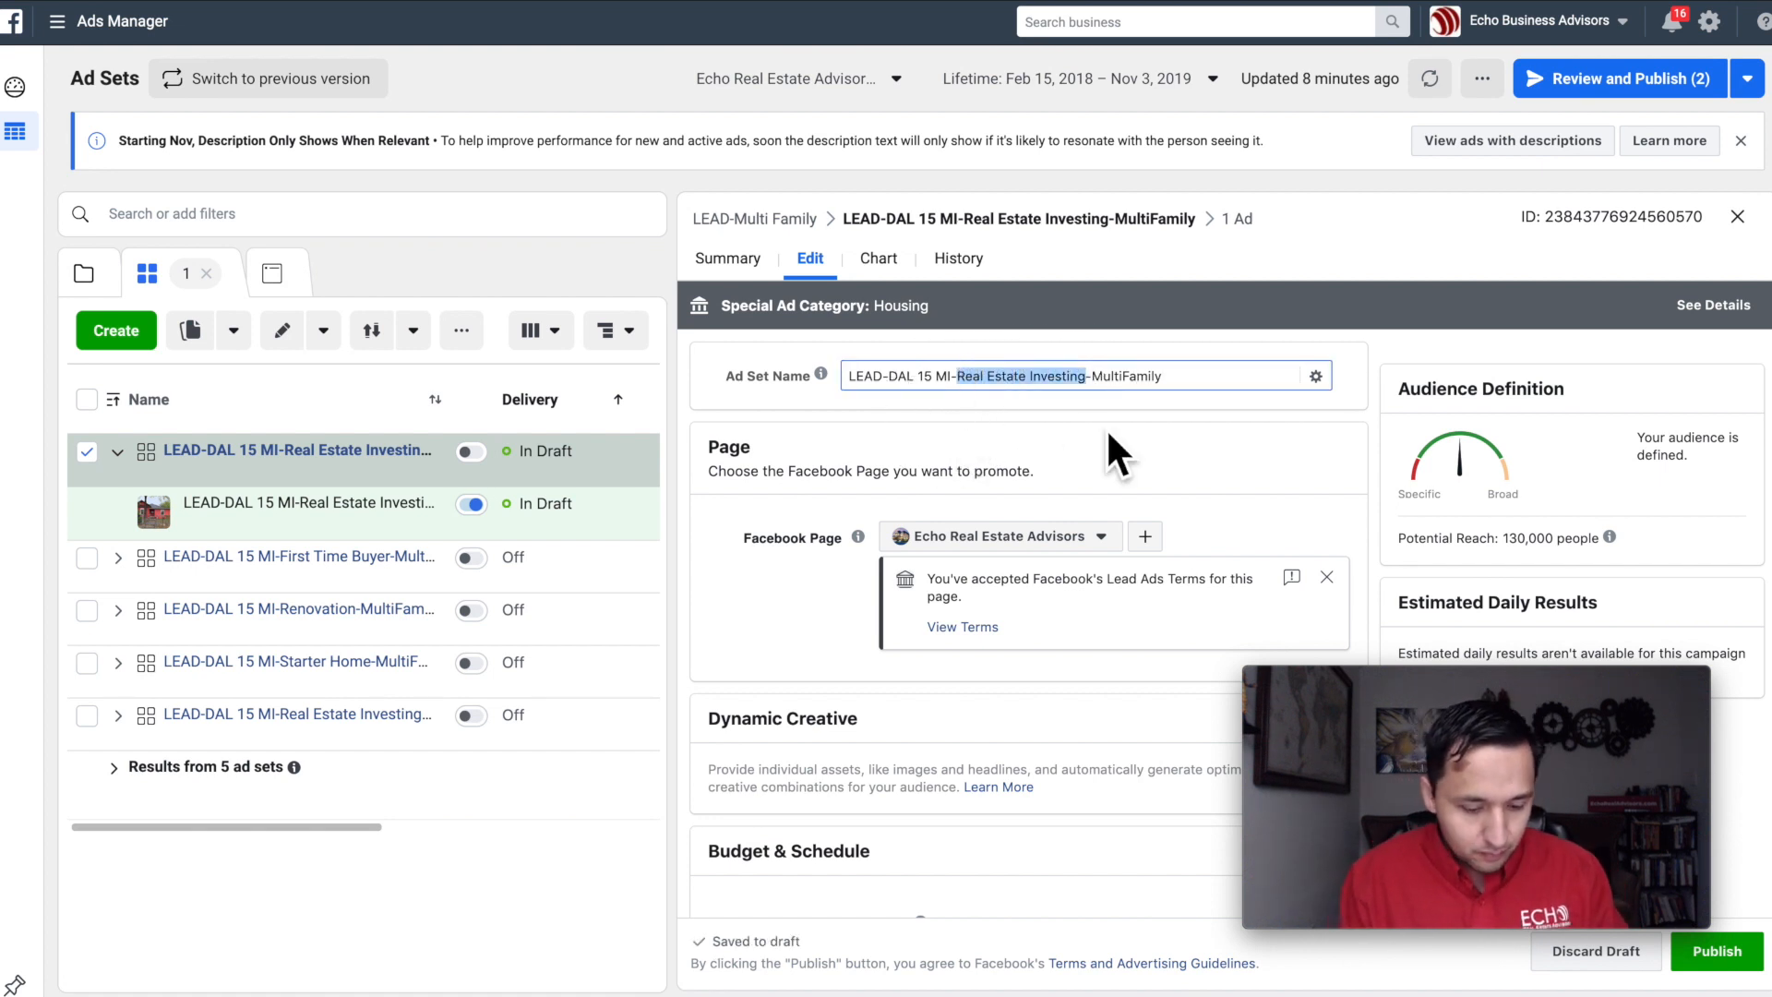
{"action": "type", "text": "Bishop"}
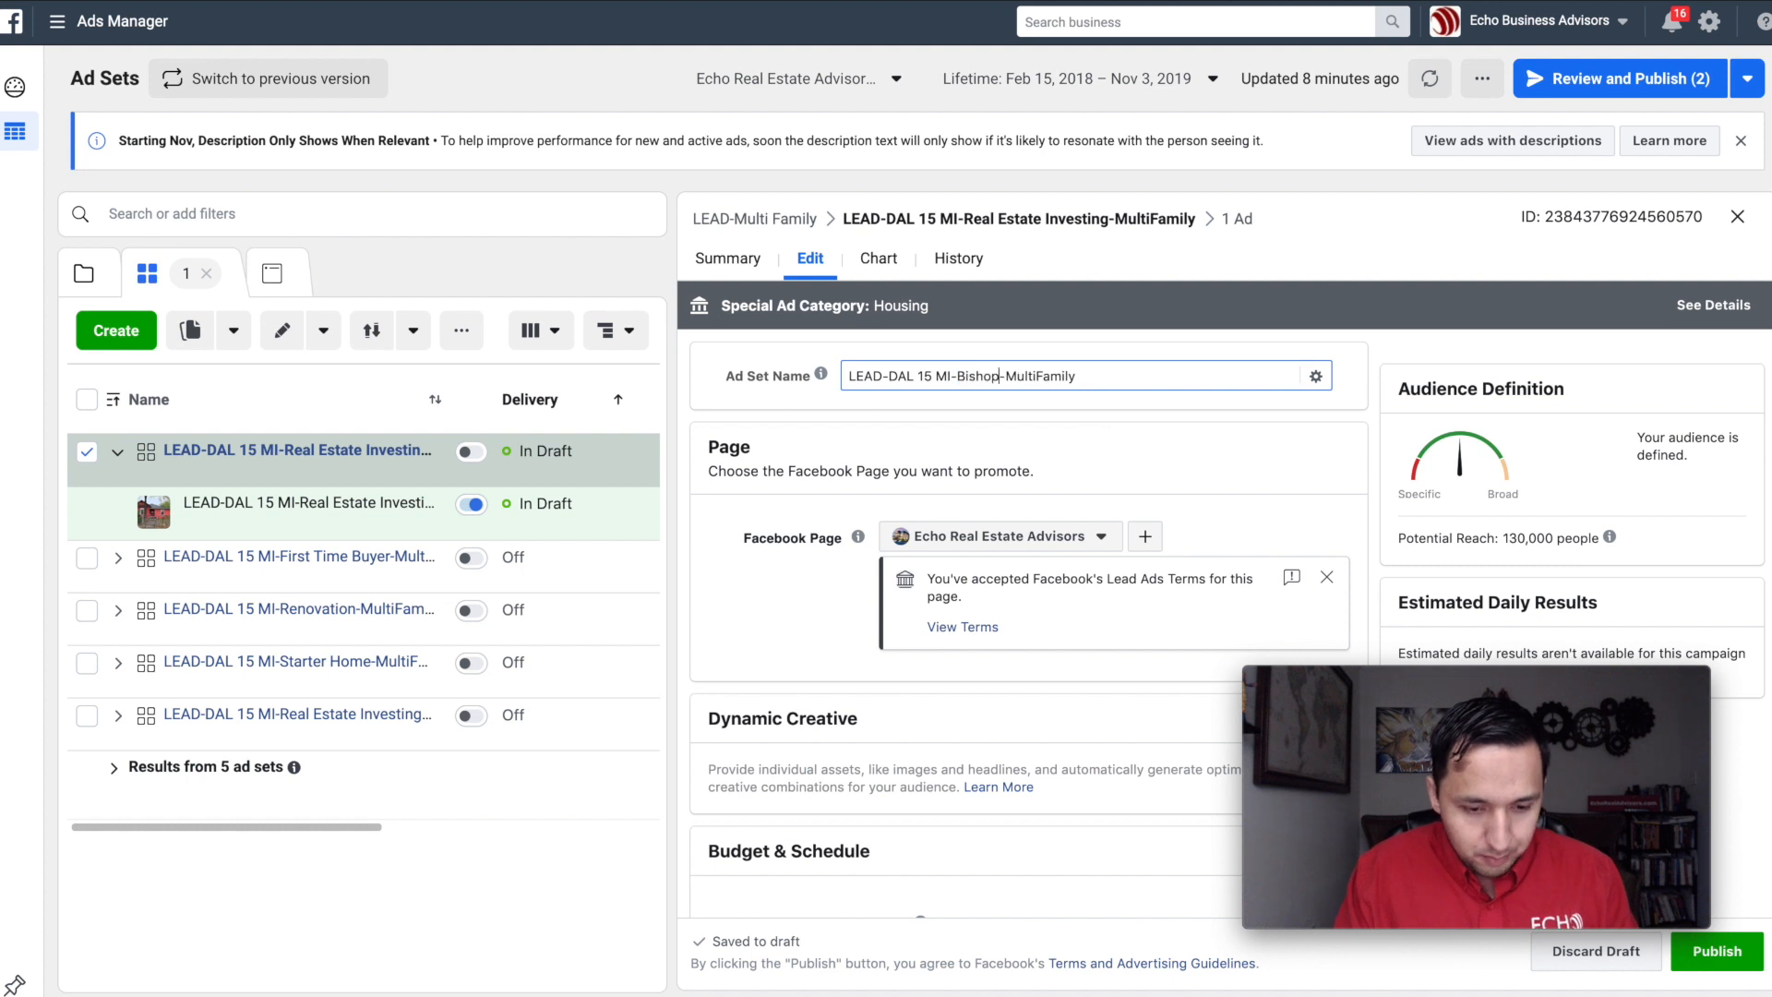
{"action": "key", "text": "BackSpace"}
{"action": "key", "text": "BackSpace"}
{"action": "key", "text": "BackSpace"}
{"action": "key", "text": "BackSpace"}
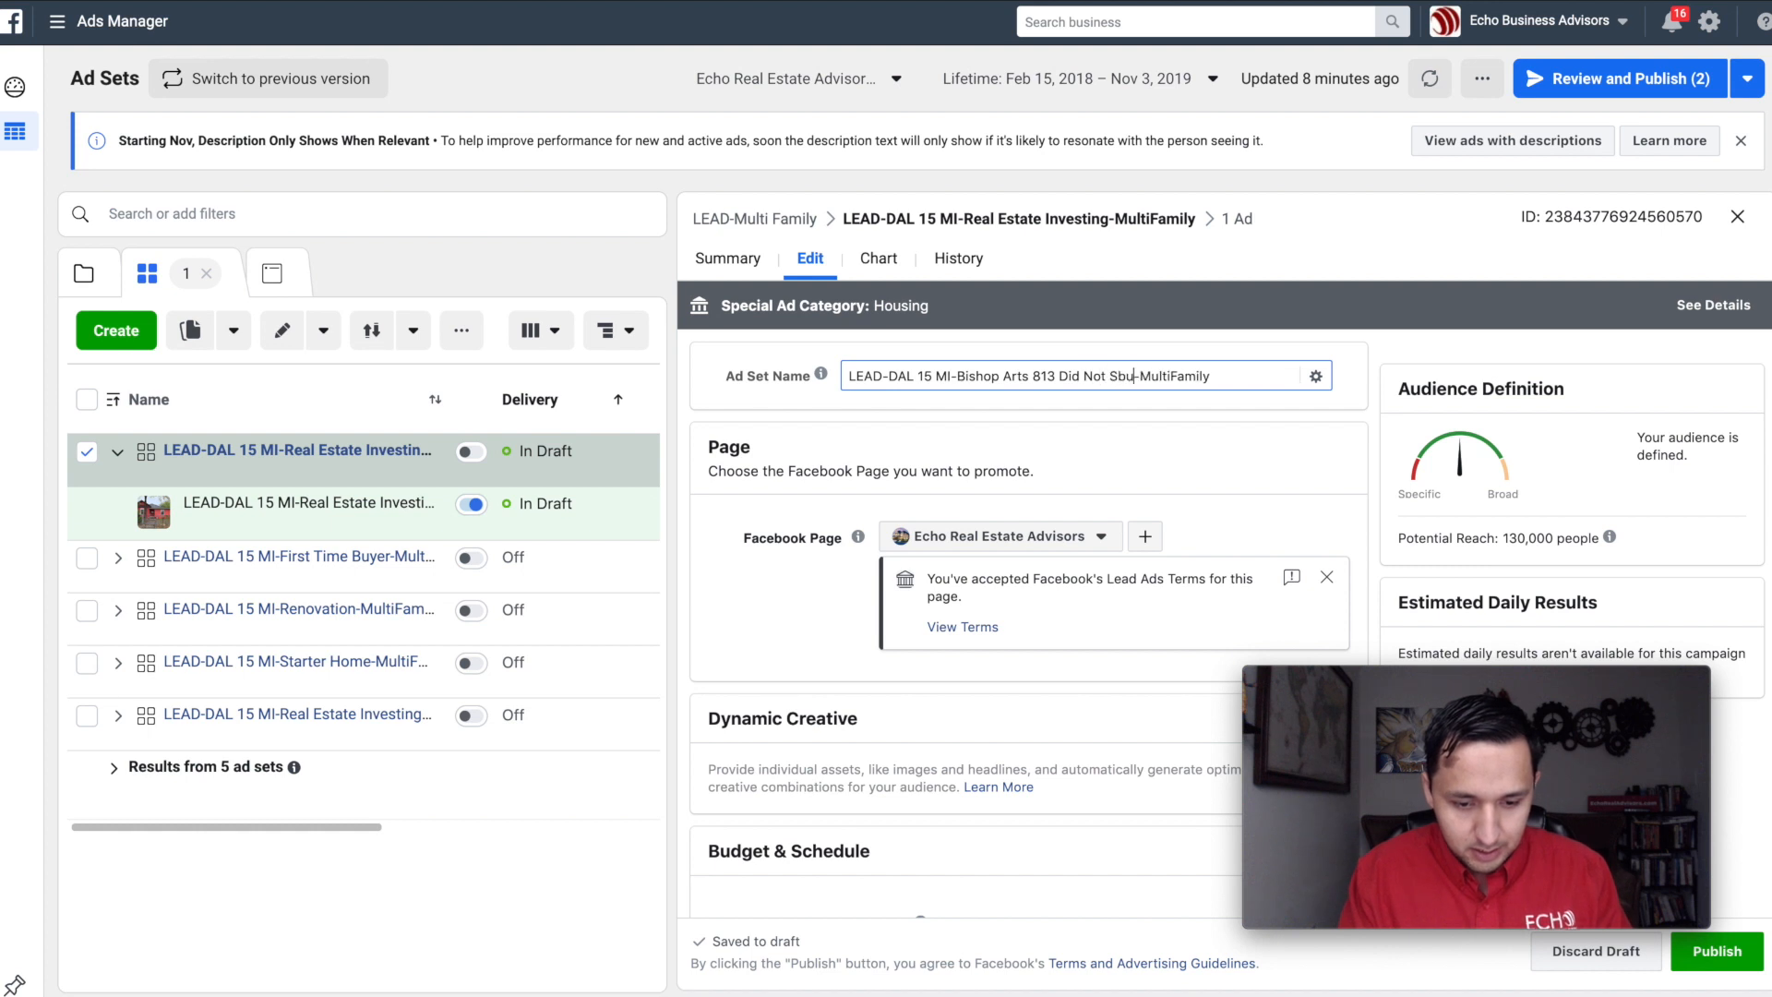
{"action": "triple_click", "coordinate": [1015, 386]}
Step: Add the custom audience "Bishop Arts 813-Did Not Become Leads" to the ad set's targeting
{"action": "scroll", "coordinate": [1147, 482], "scroll_direction": "down", "scroll_amount": 10}
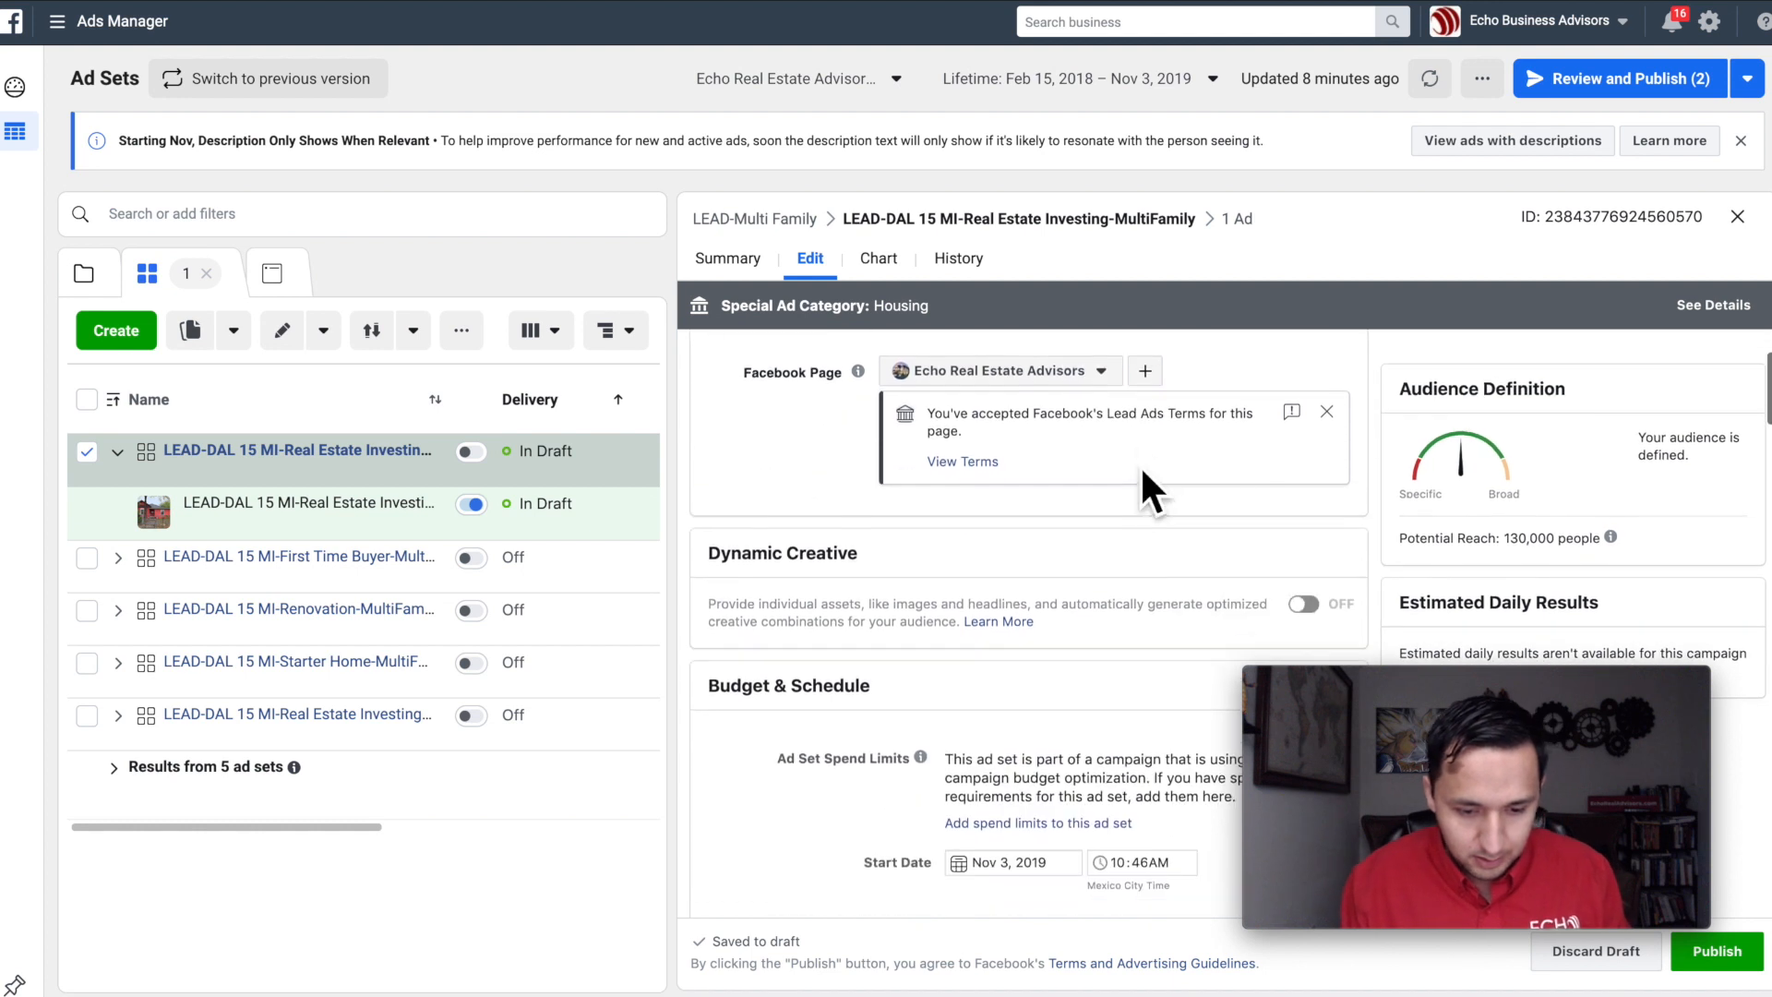
{"action": "scroll", "coordinate": [1144, 475], "scroll_direction": "down", "scroll_amount": 5}
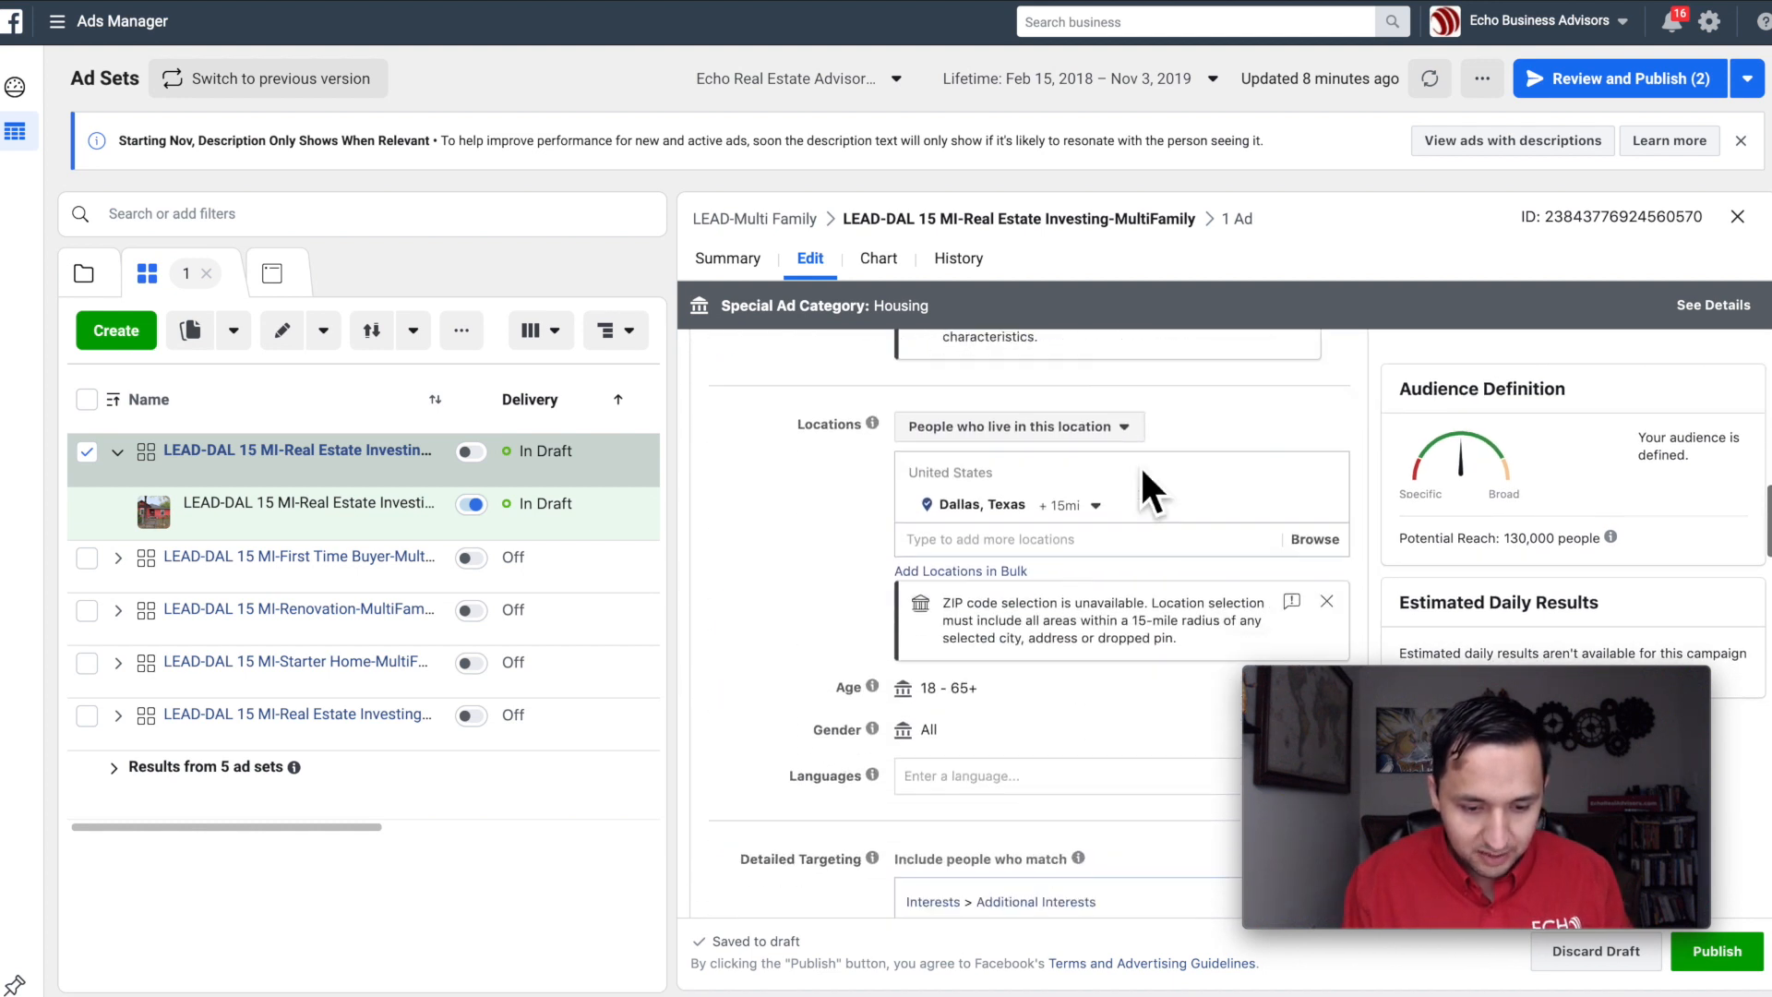
{"action": "scroll", "coordinate": [1138, 463], "scroll_direction": "up", "scroll_amount": 3}
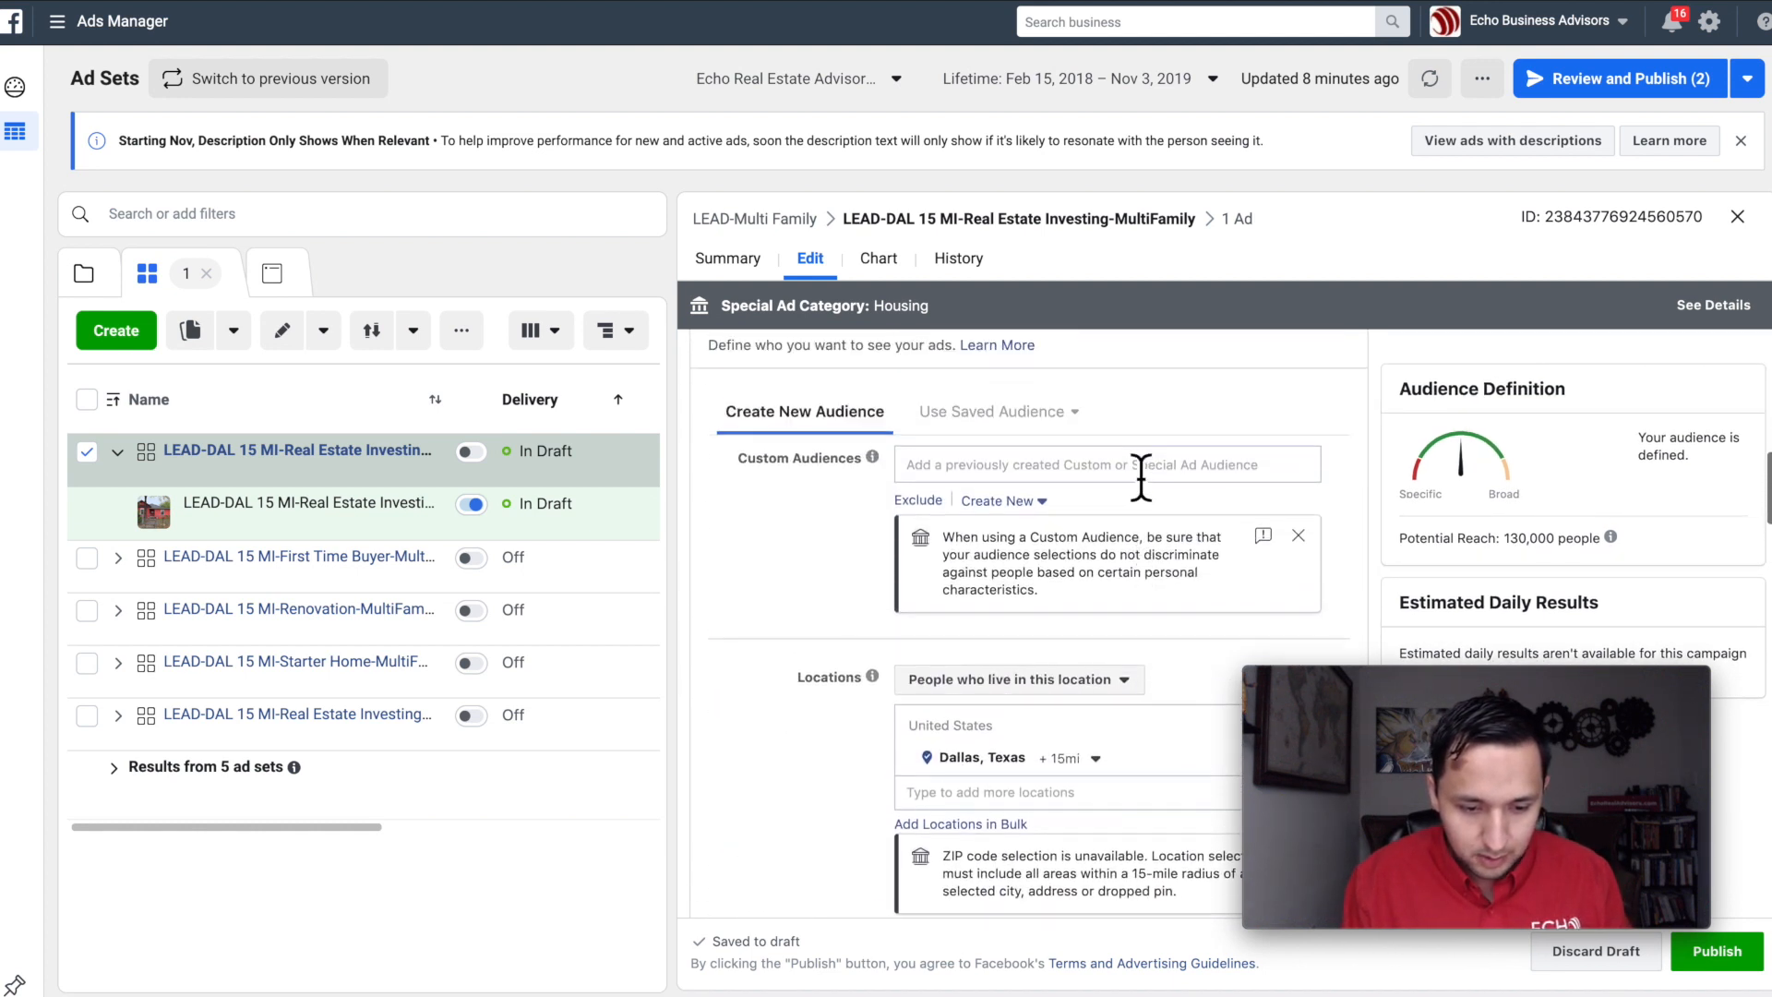
{"action": "left_click", "coordinate": [1051, 464]}
{"action": "type", "text": "bishop"}
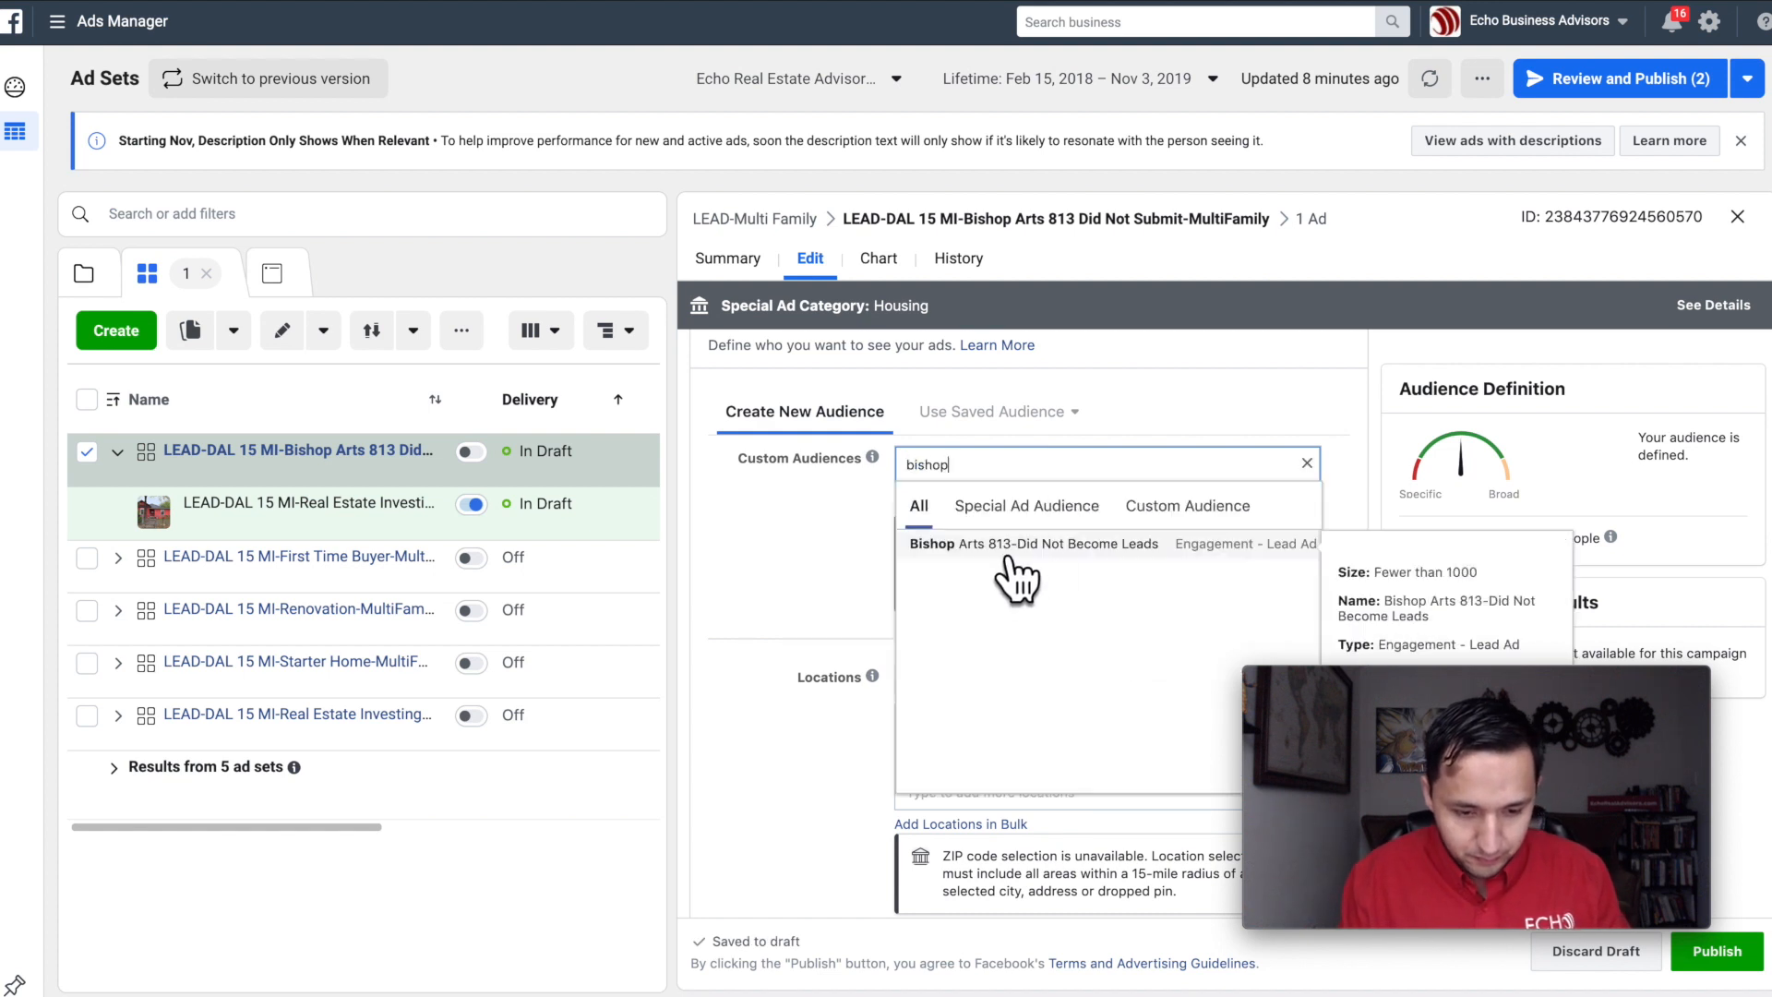
{"action": "left_click", "coordinate": [1016, 551]}
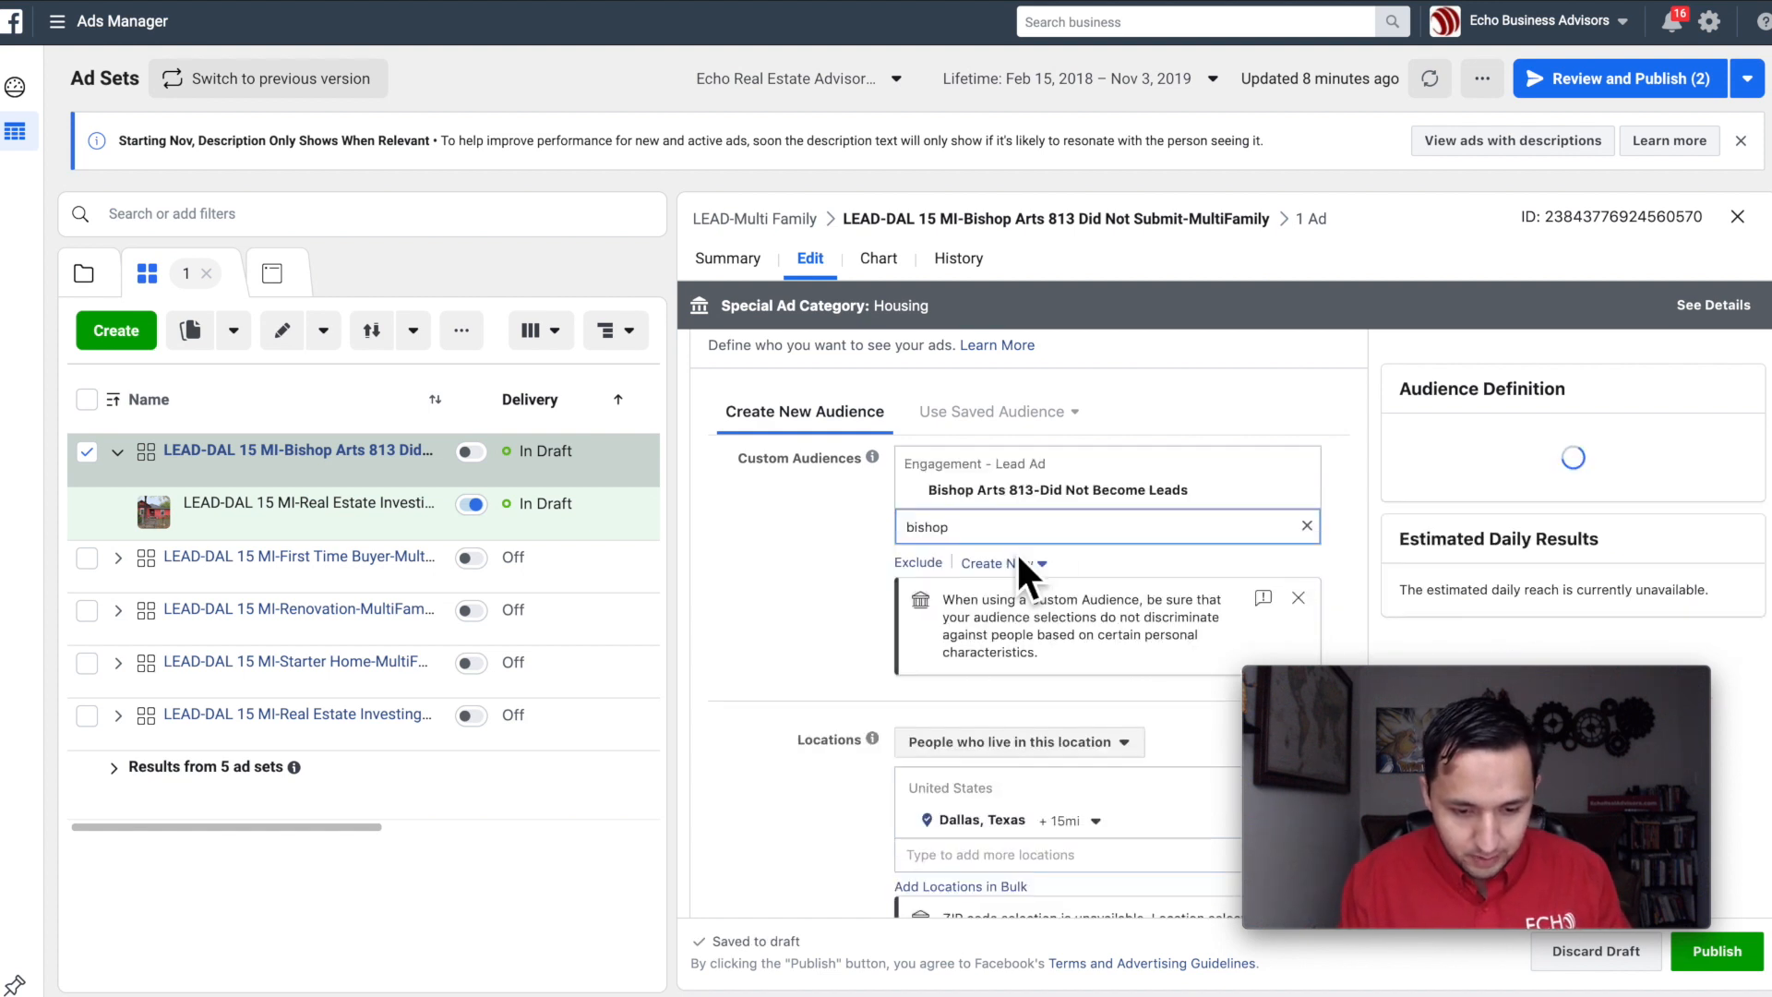
{"action": "left_click", "coordinate": [827, 535]}
{"action": "scroll", "coordinate": [823, 533], "scroll_direction": "down", "scroll_amount": 3}
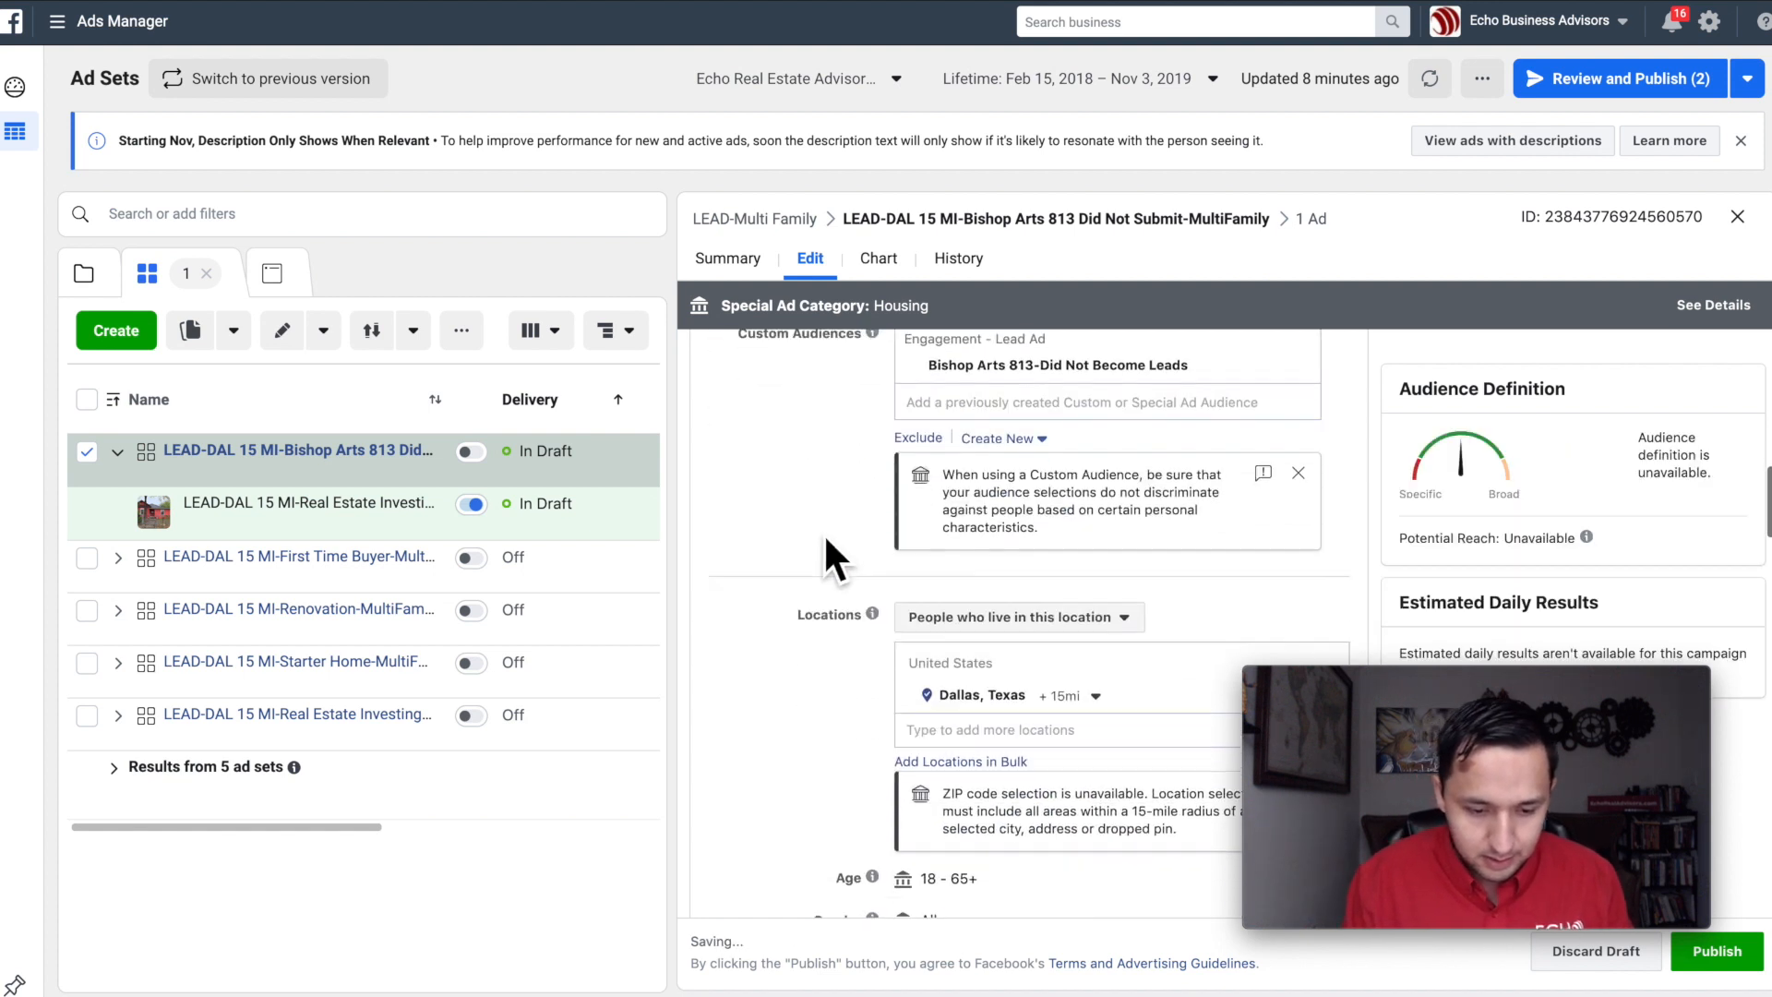
Step: Change the ad set name to "LEAD-DAL 15 MI-Bishop Arts 813 Did Not Become Leads-MultiFamily" and select the whole name
{"action": "scroll", "coordinate": [823, 533], "scroll_direction": "up", "scroll_amount": 12}
{"action": "double_click", "coordinate": [1128, 378]}
{"action": "type", "text": "Become Leads-MultiFamily"}
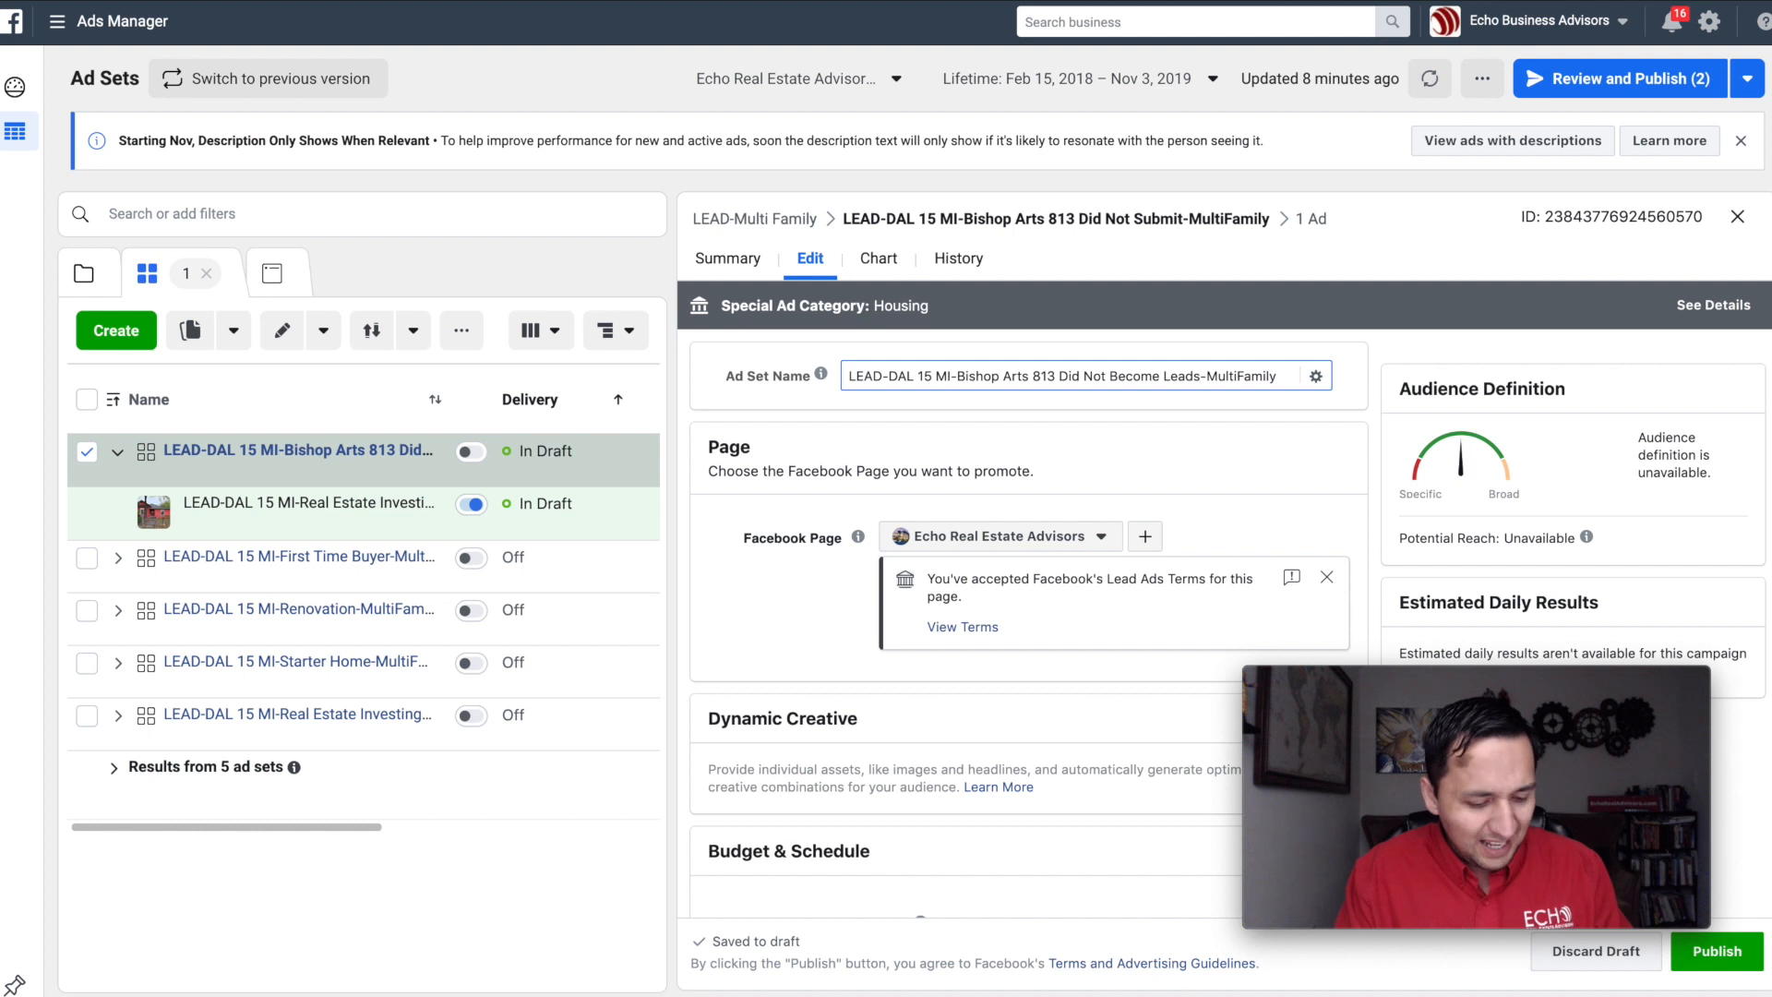
{"action": "key", "text": "ctrl+a"}
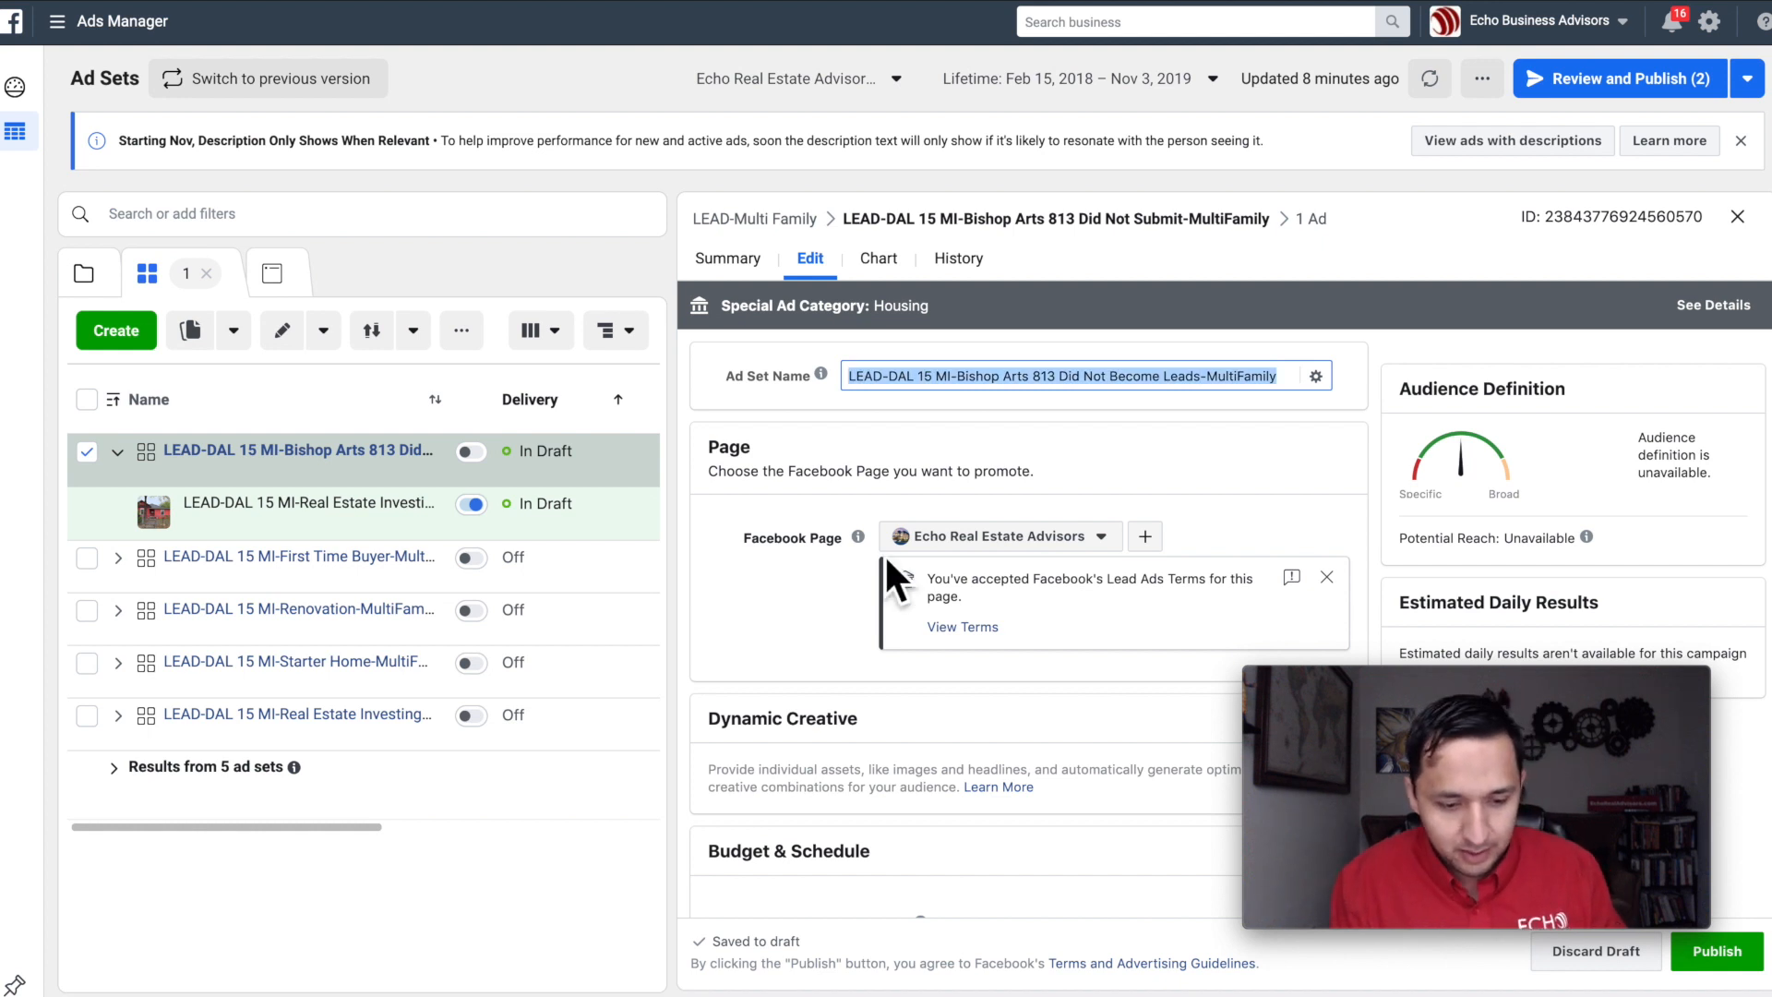
Step: Replace the Dallas, Texas location in the ad set's audience with the United States
{"action": "scroll", "coordinate": [884, 552], "scroll_direction": "down", "scroll_amount": 6}
{"action": "scroll", "coordinate": [886, 561], "scroll_direction": "down", "scroll_amount": 2}
{"action": "scroll", "coordinate": [884, 552], "scroll_direction": "down", "scroll_amount": 1}
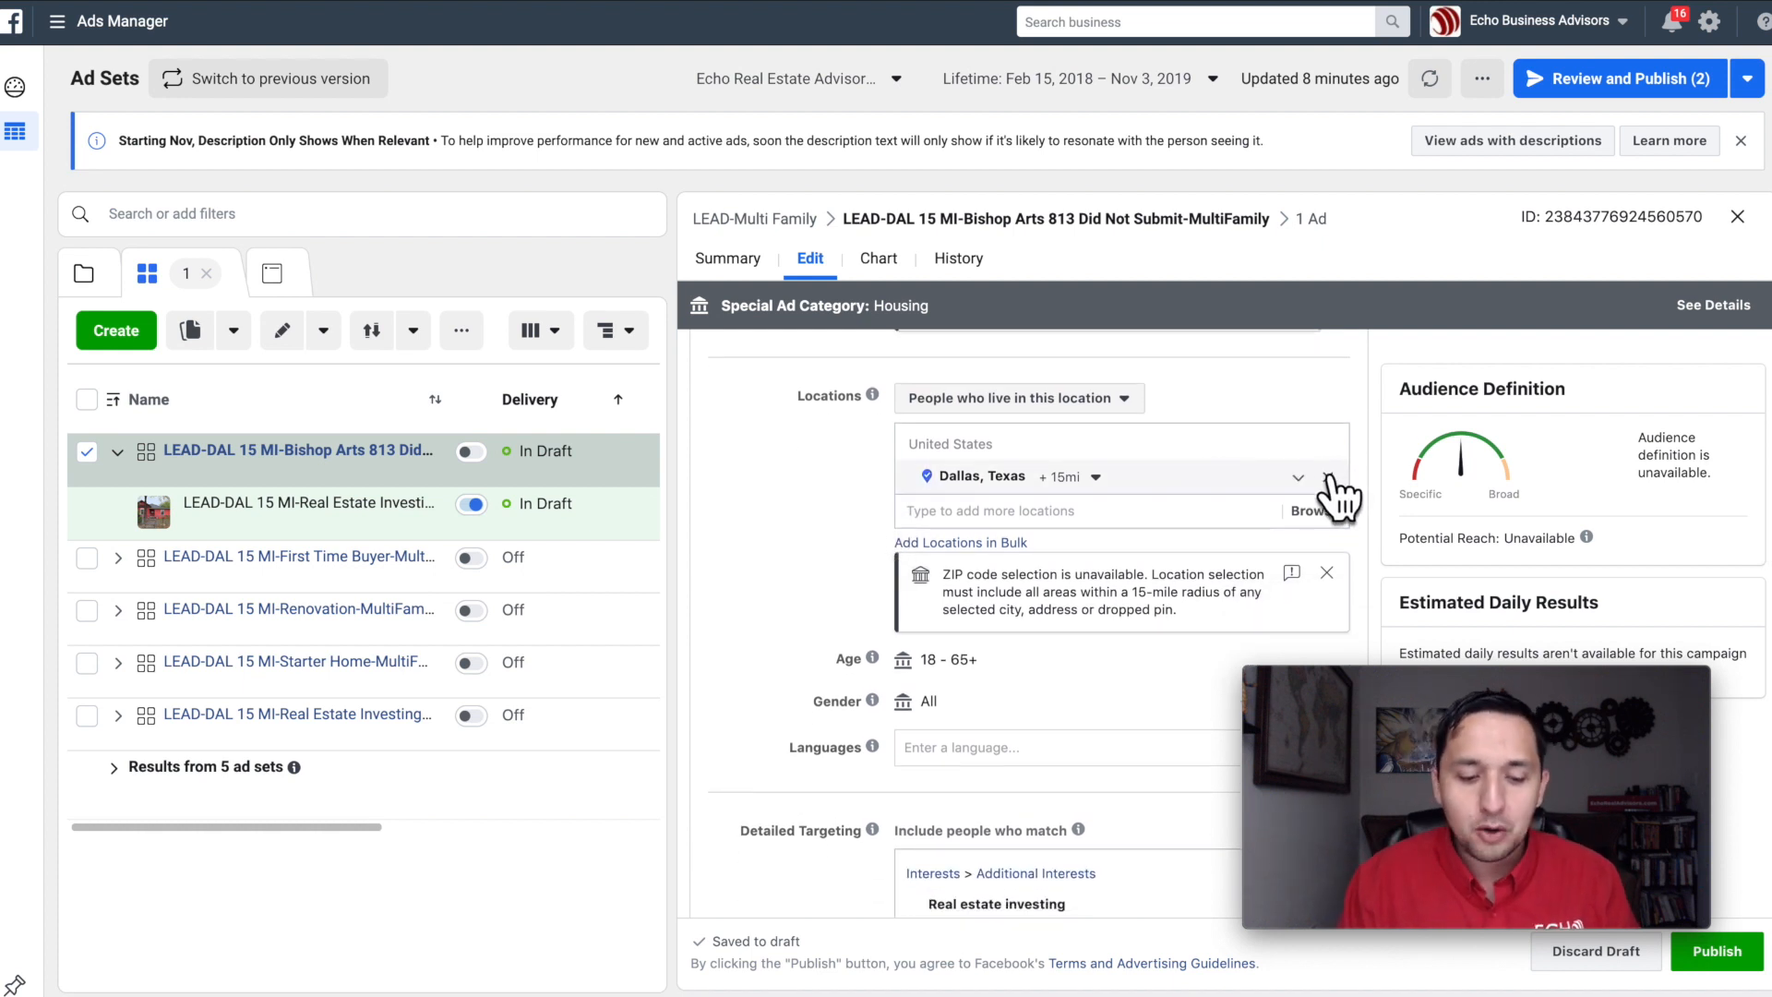
{"action": "left_click", "coordinate": [1329, 478]}
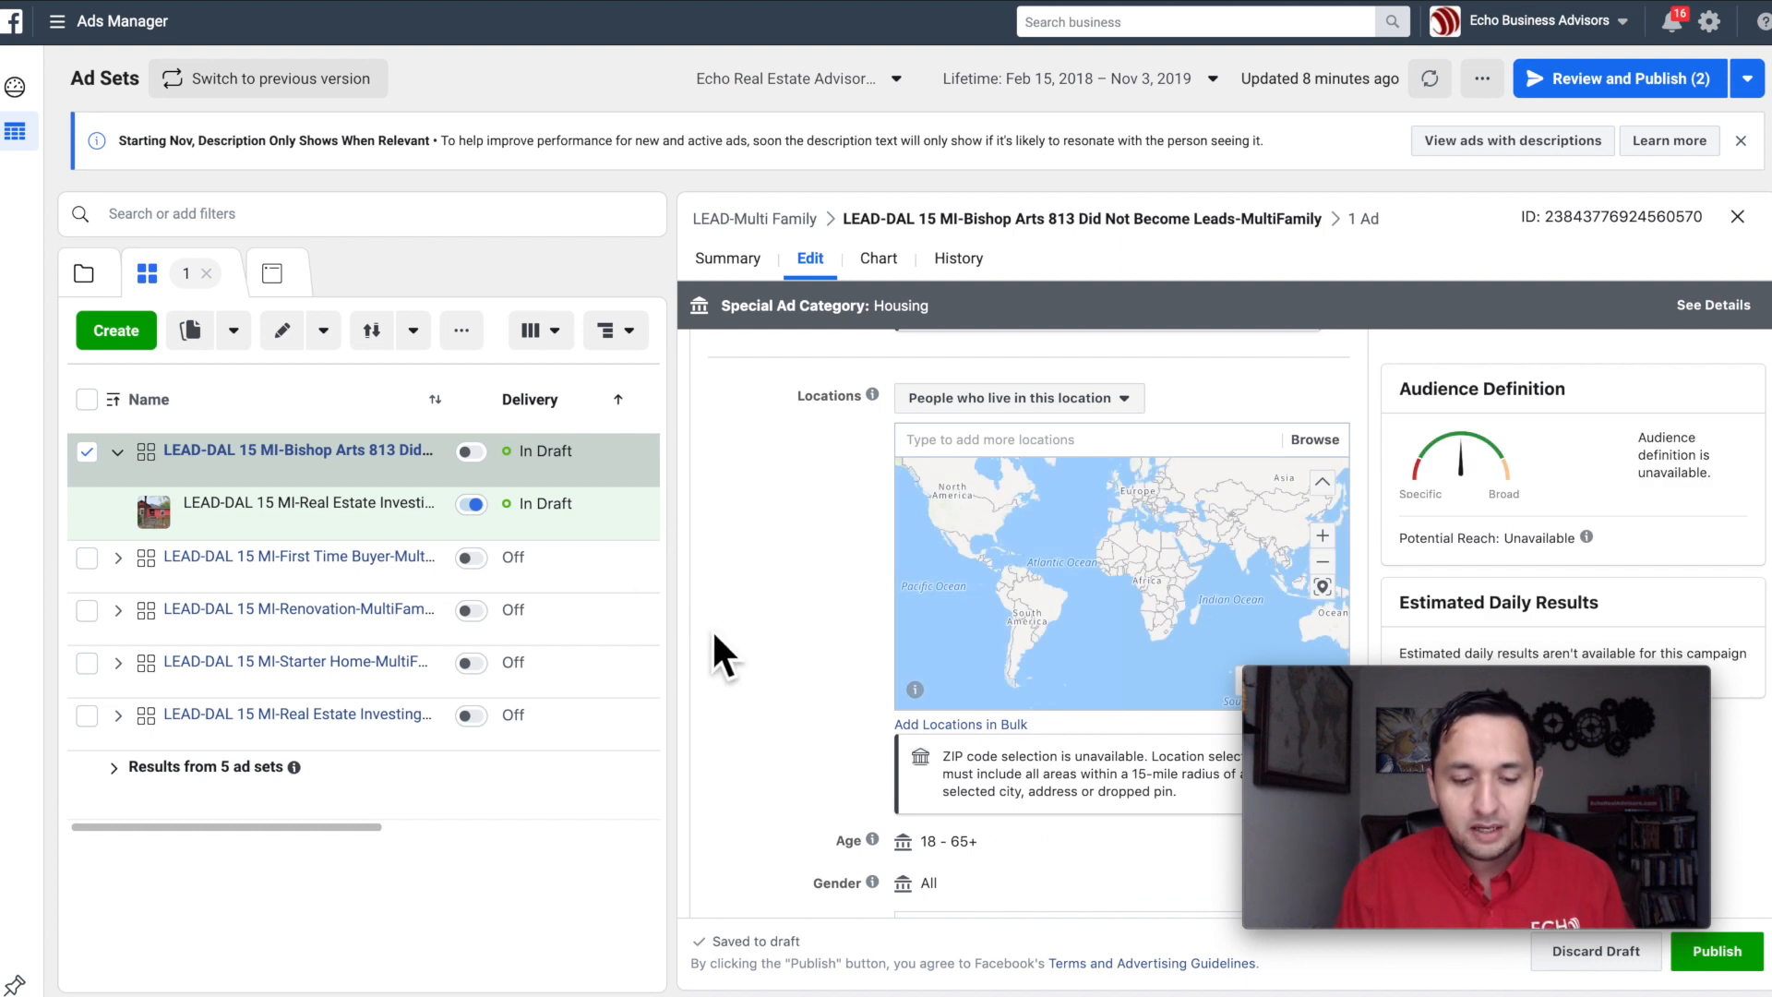
{"action": "left_click", "coordinate": [977, 404]}
{"action": "left_click", "coordinate": [1256, 406]}
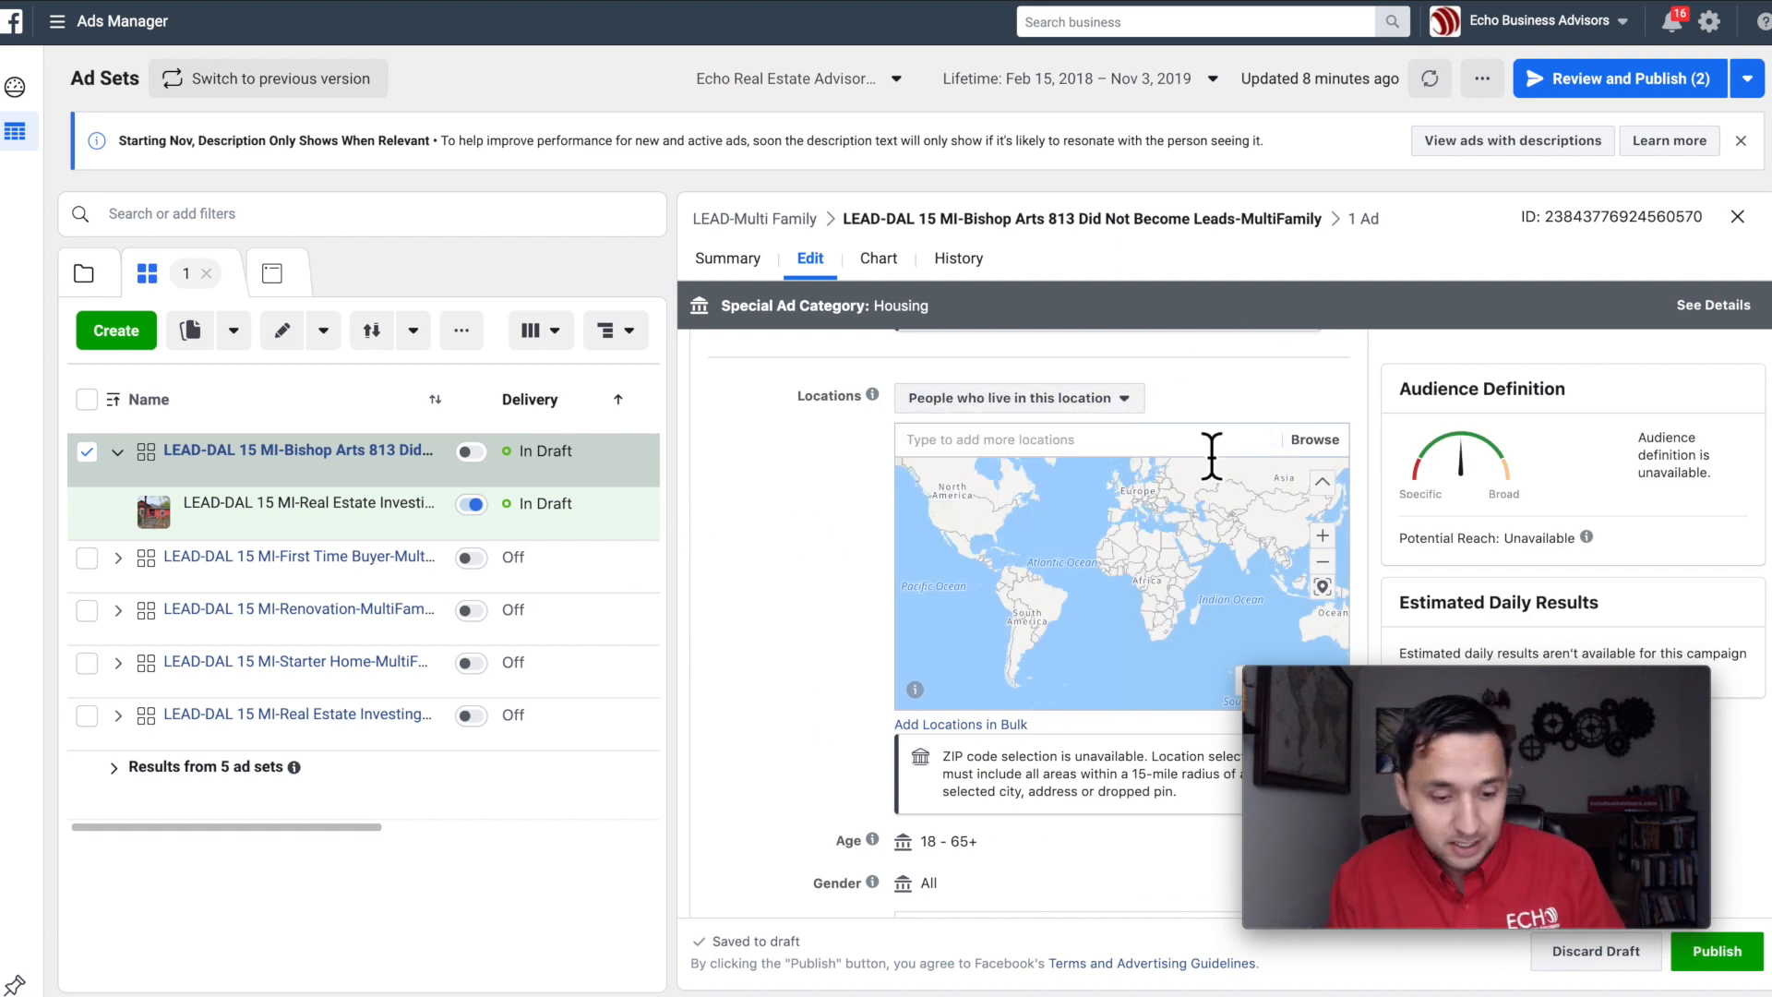
{"action": "left_click", "coordinate": [1226, 440]}
{"action": "type", "text": "united"}
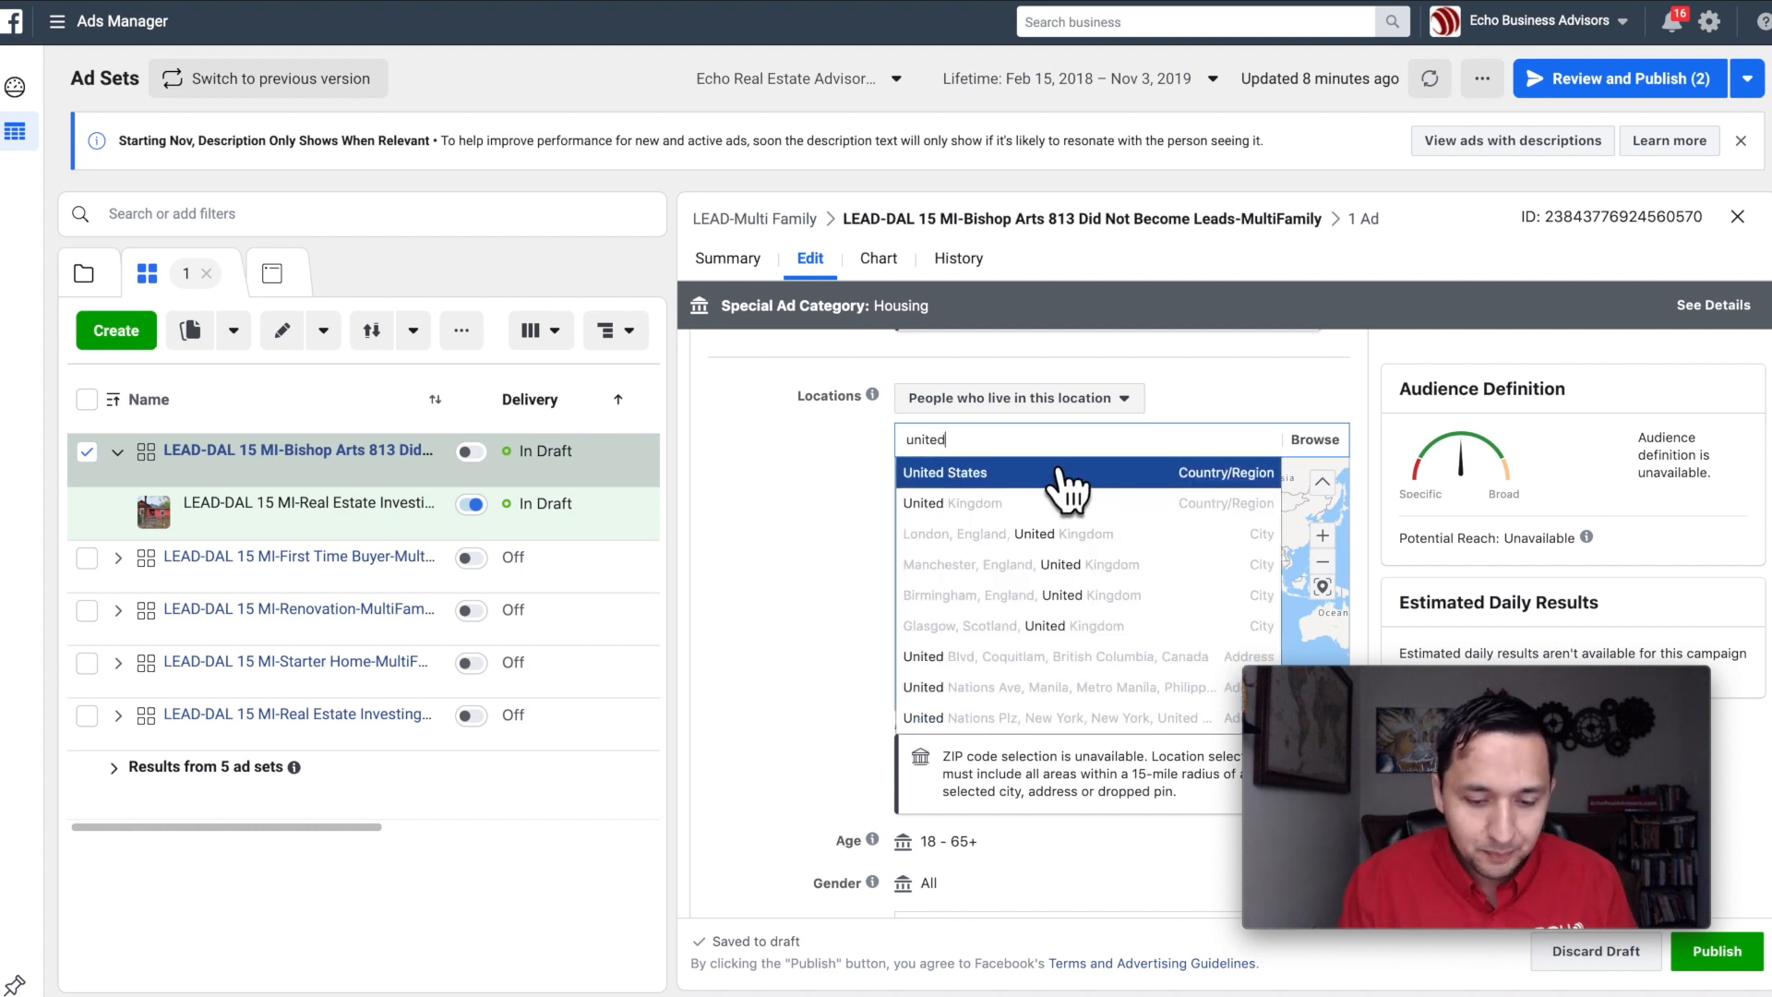
{"action": "left_click", "coordinate": [1062, 471]}
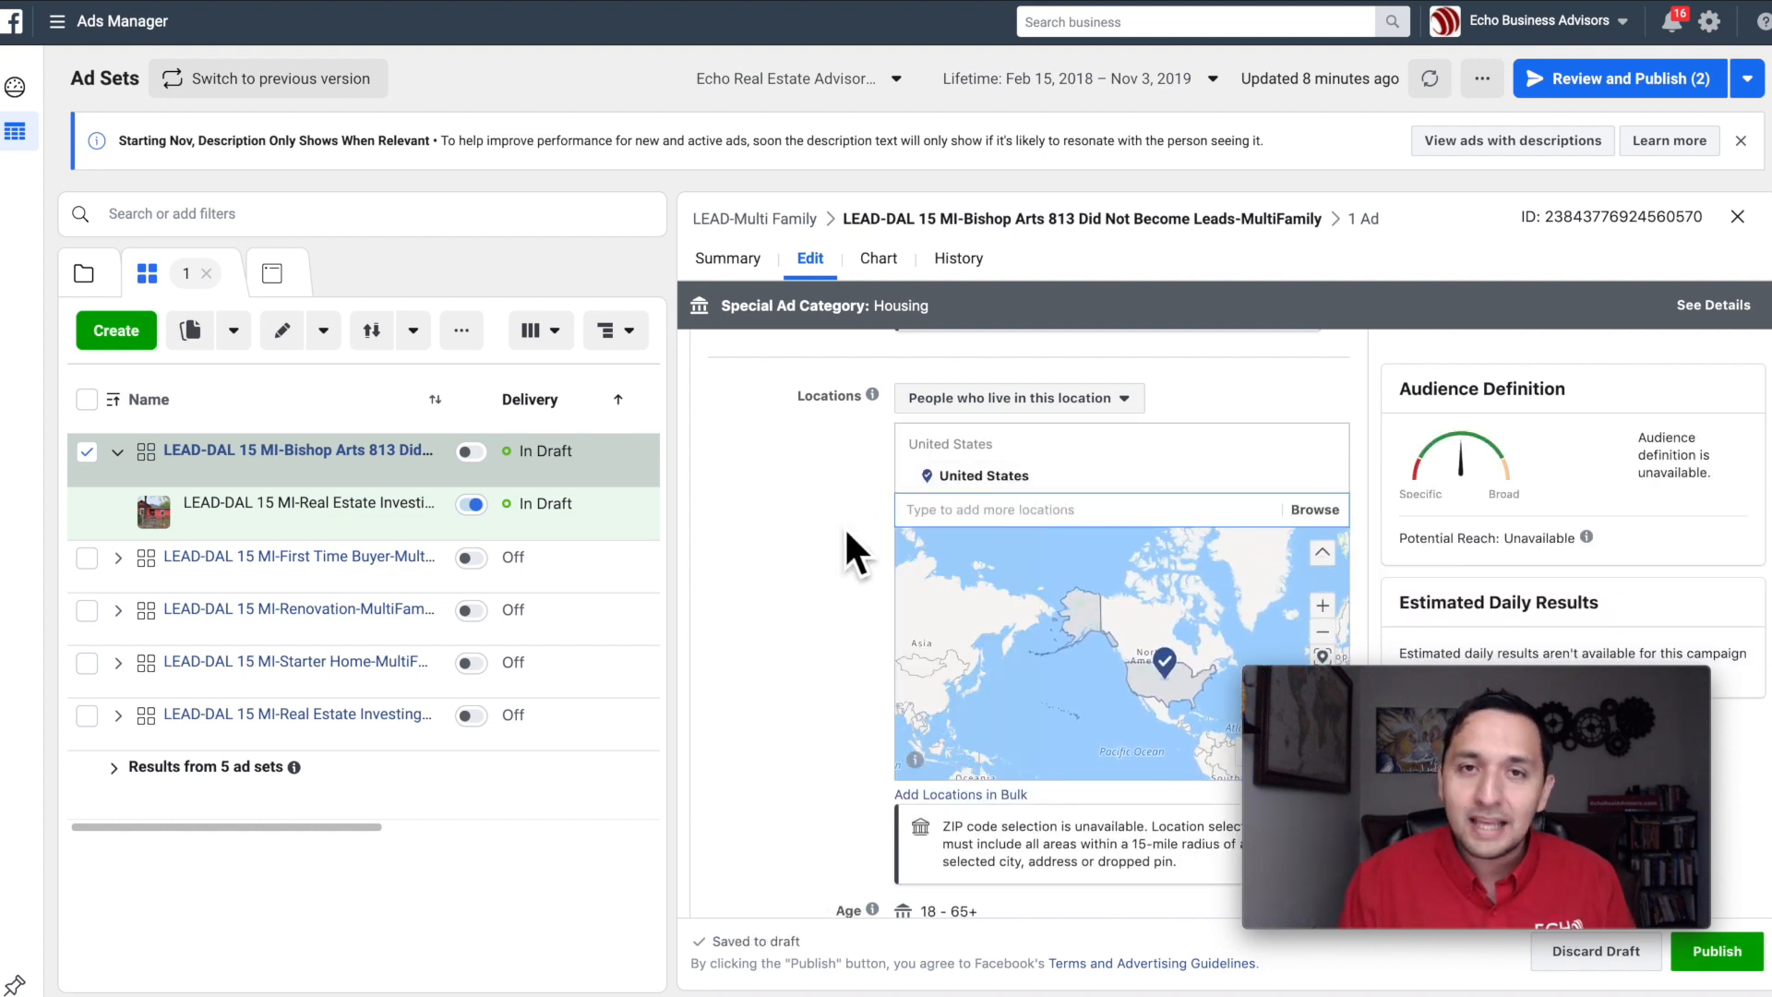
{"action": "scroll", "coordinate": [843, 525], "scroll_direction": "down", "scroll_amount": 3}
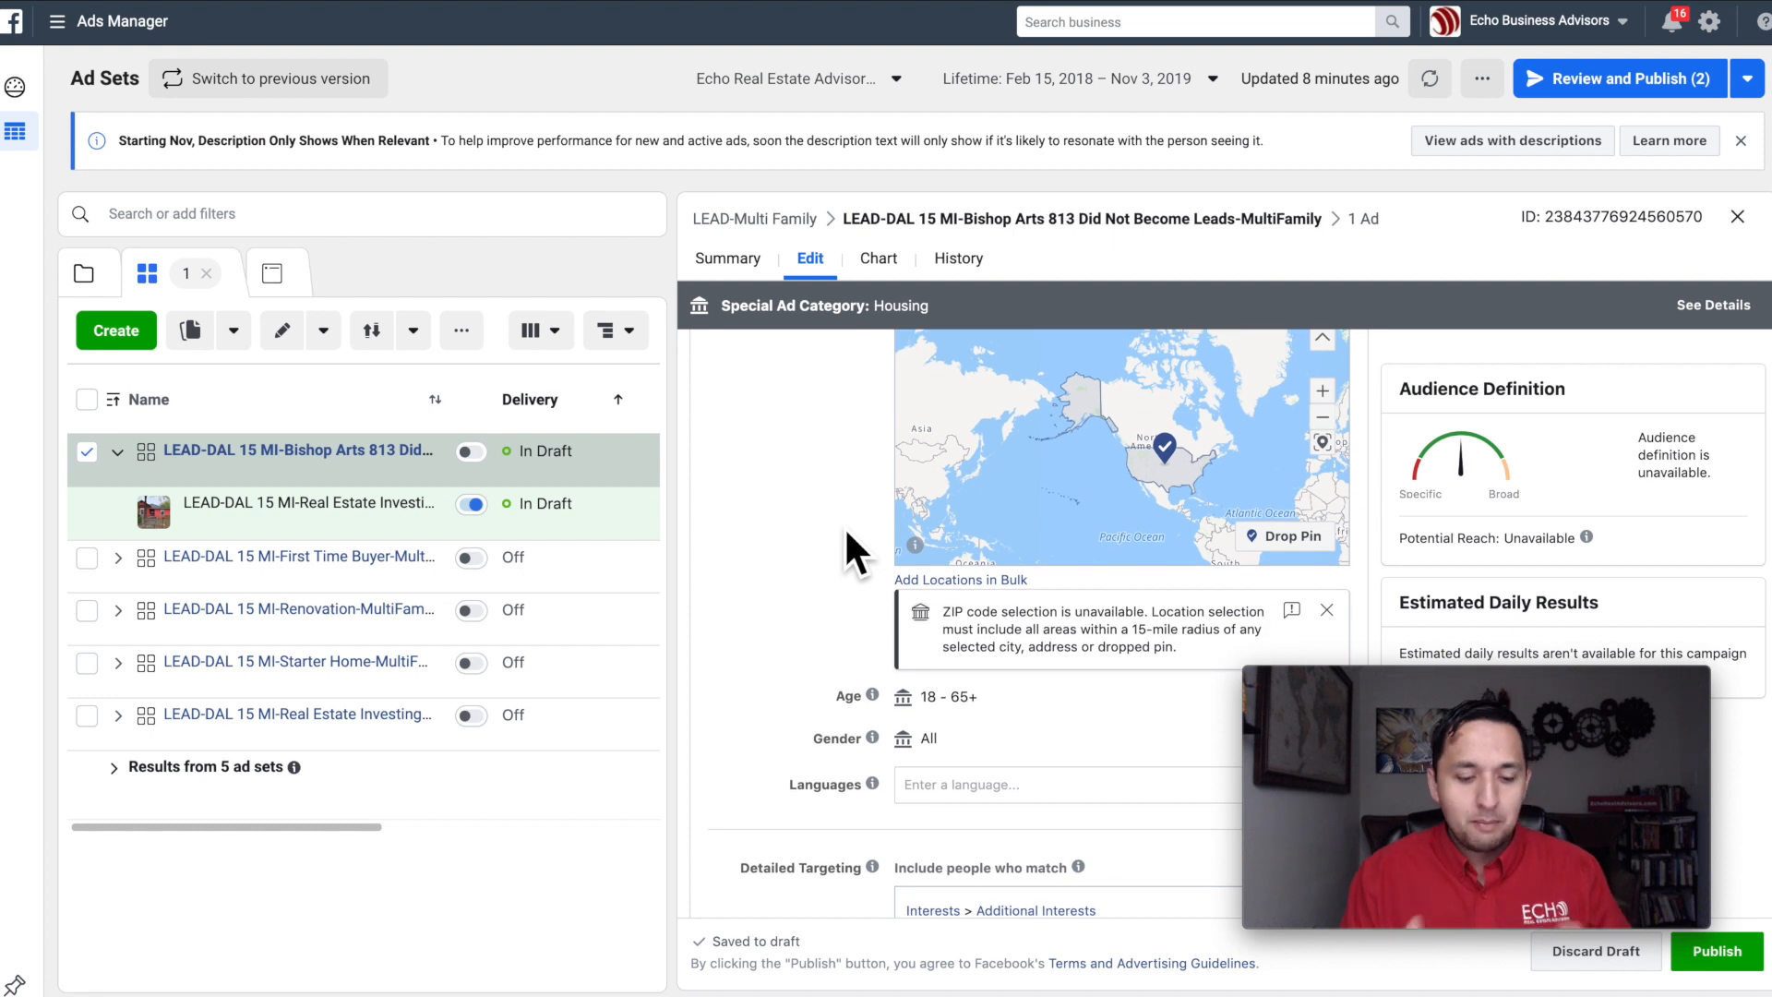
{"action": "scroll", "coordinate": [845, 532], "scroll_direction": "up", "scroll_amount": 3}
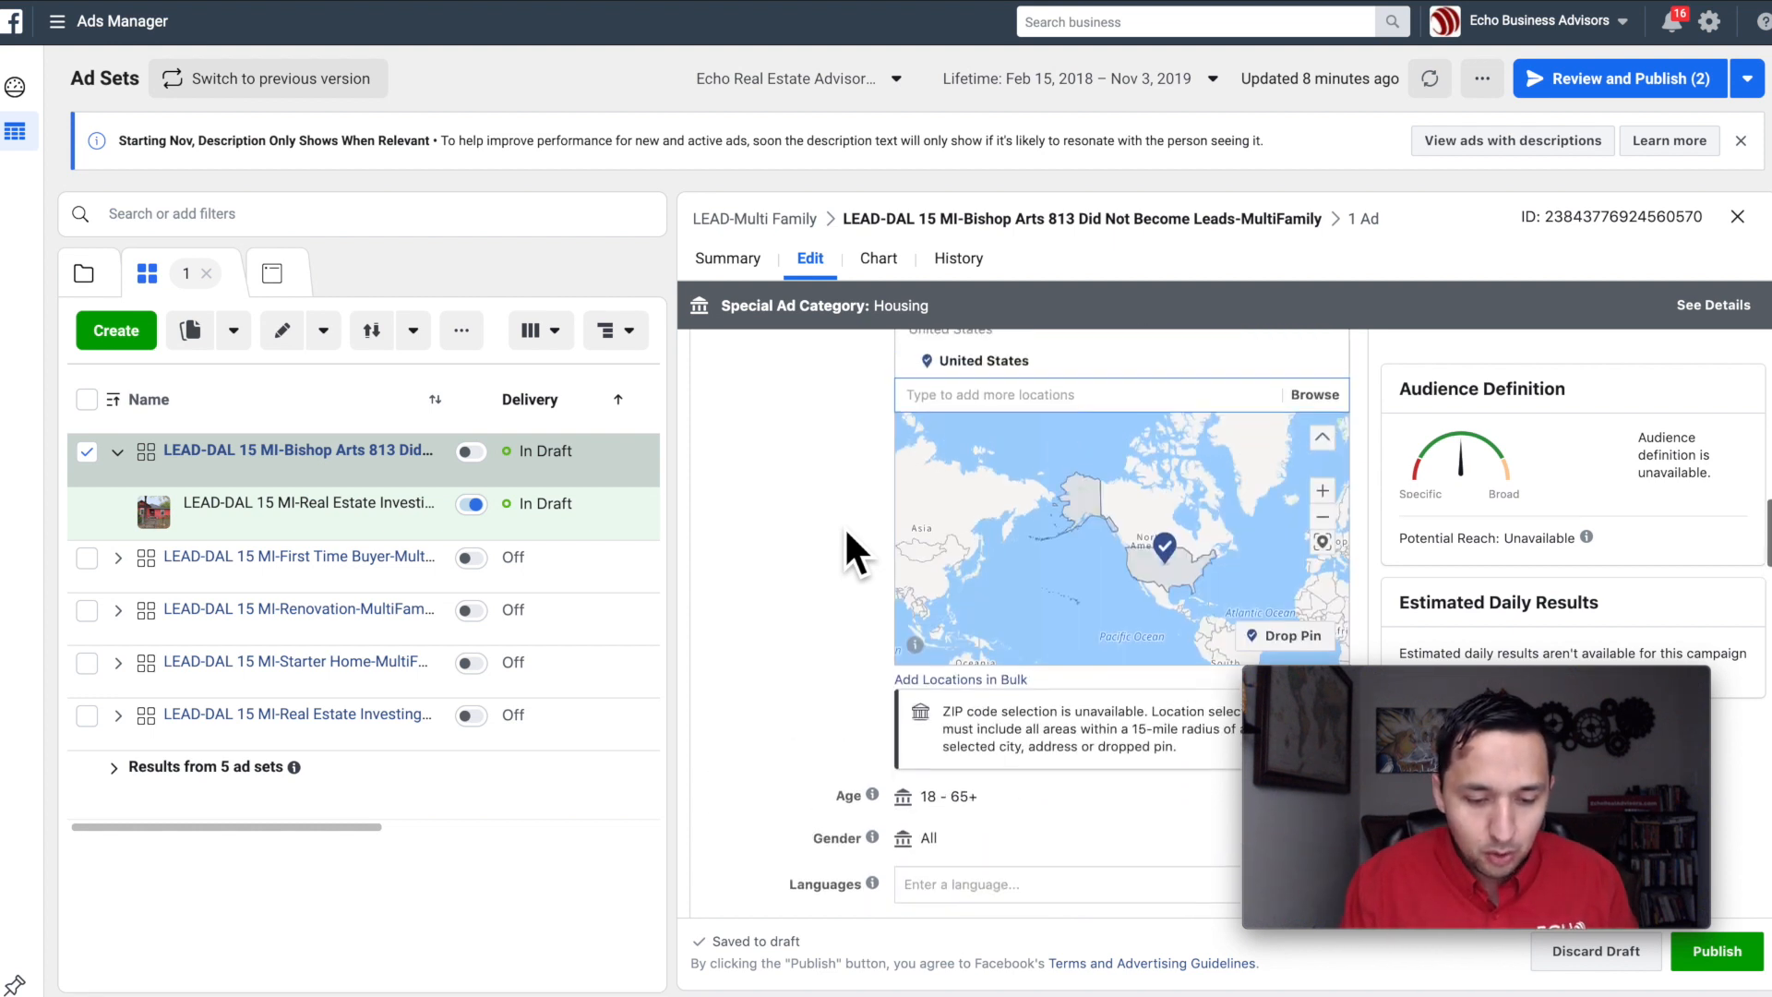
{"action": "right_click", "coordinate": [841, 523]}
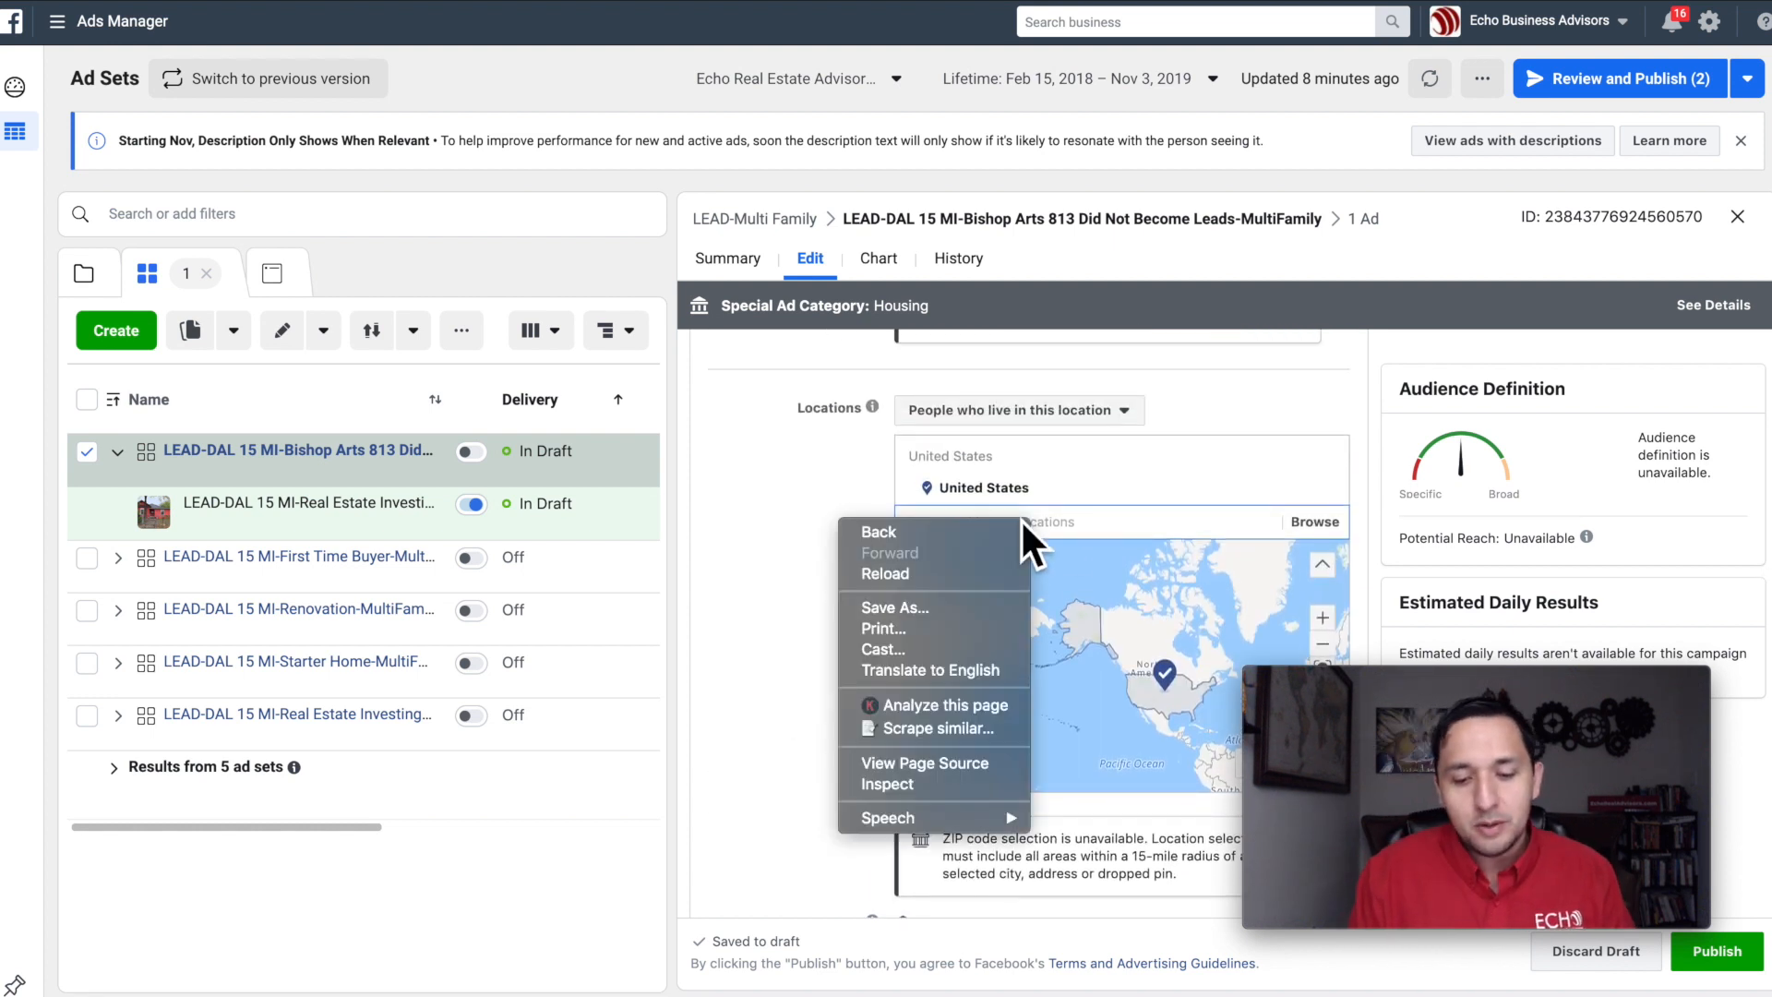
{"action": "left_click", "coordinate": [698, 628]}
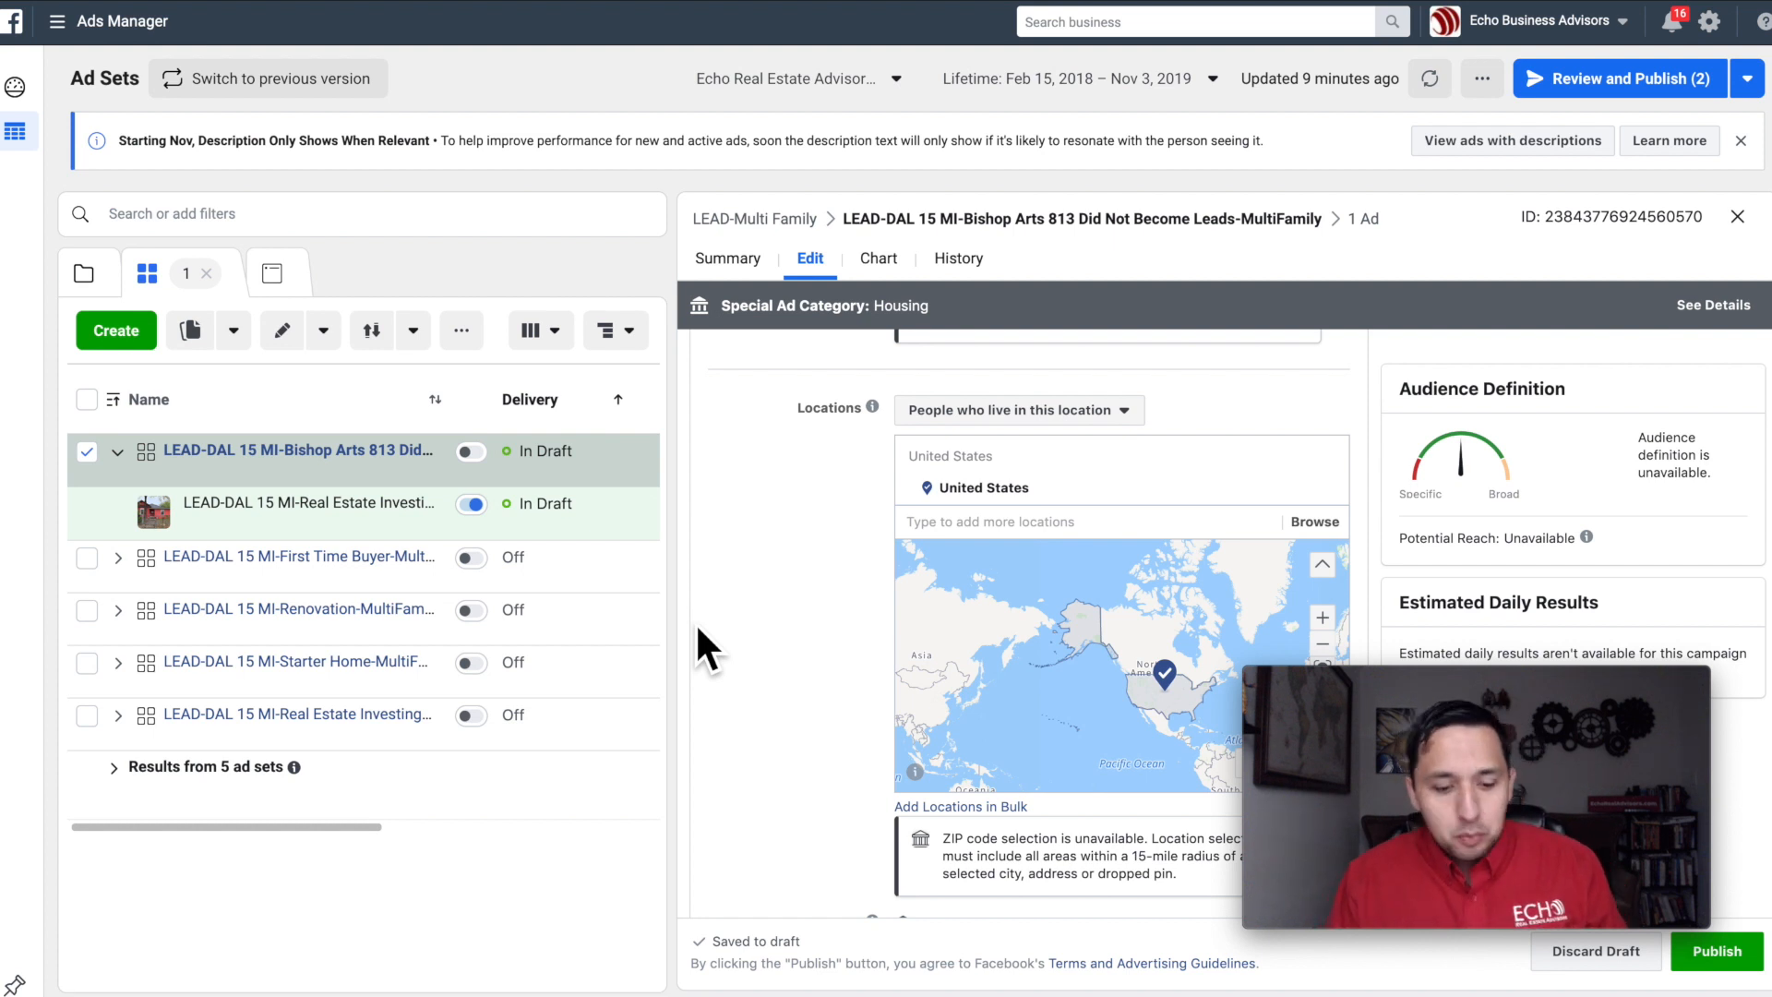
Step: Remove the "Real estate investing" interest from the ad set's detailed targeting
{"action": "scroll", "coordinate": [695, 622], "scroll_direction": "down", "scroll_amount": 2}
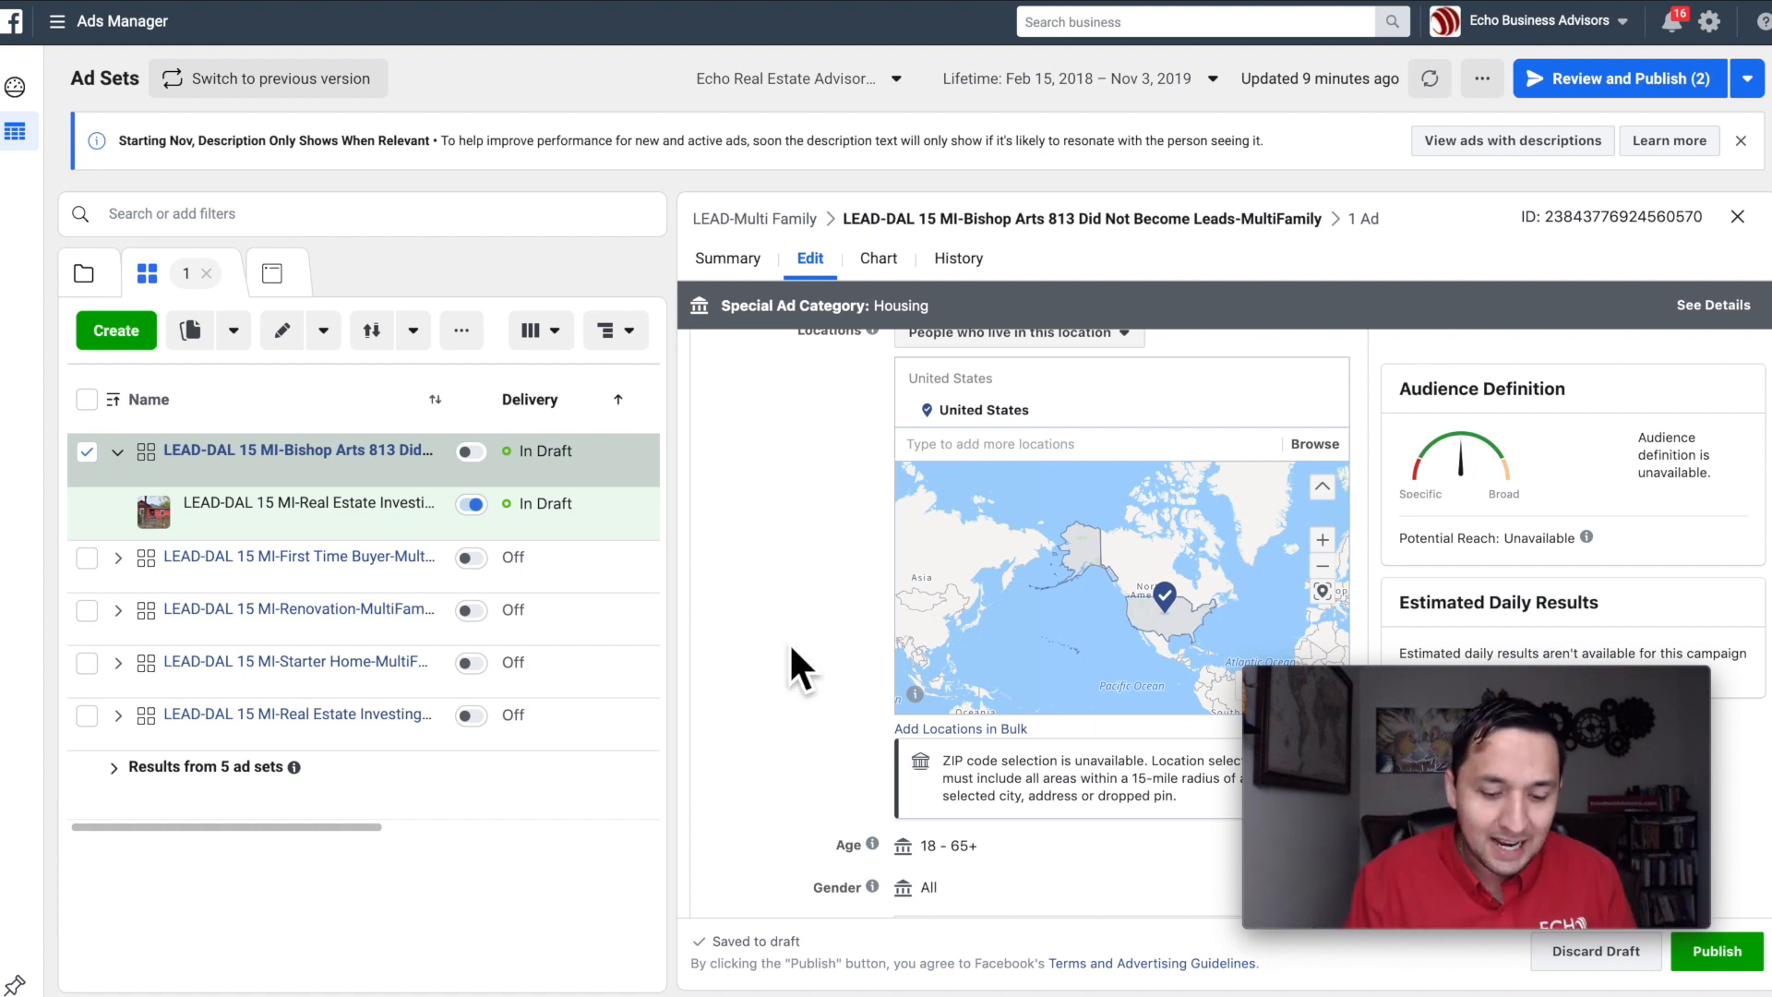
{"action": "scroll", "coordinate": [791, 646], "scroll_direction": "down", "scroll_amount": 4}
{"action": "scroll", "coordinate": [791, 665], "scroll_direction": "down", "scroll_amount": 3}
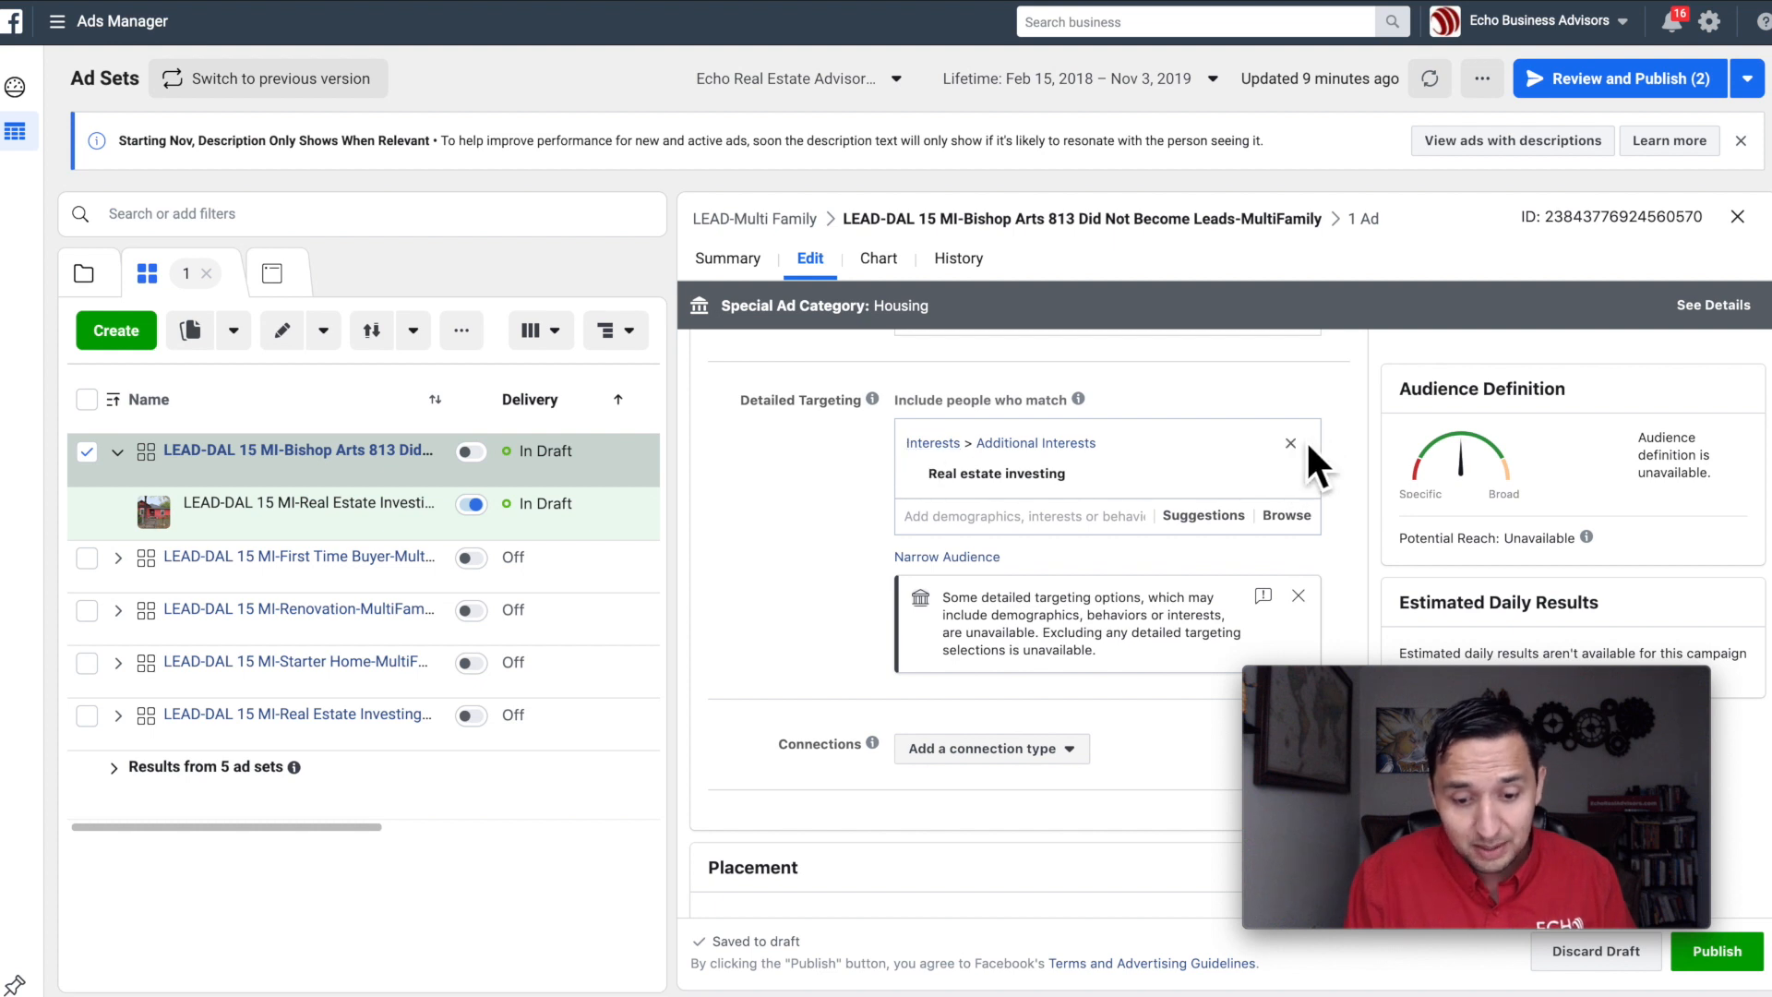
{"action": "left_click", "coordinate": [1290, 443]}
Step: Include Instagram among the platforms in the ad set's manually edited placements
{"action": "scroll", "coordinate": [978, 435], "scroll_direction": "up", "scroll_amount": 10}
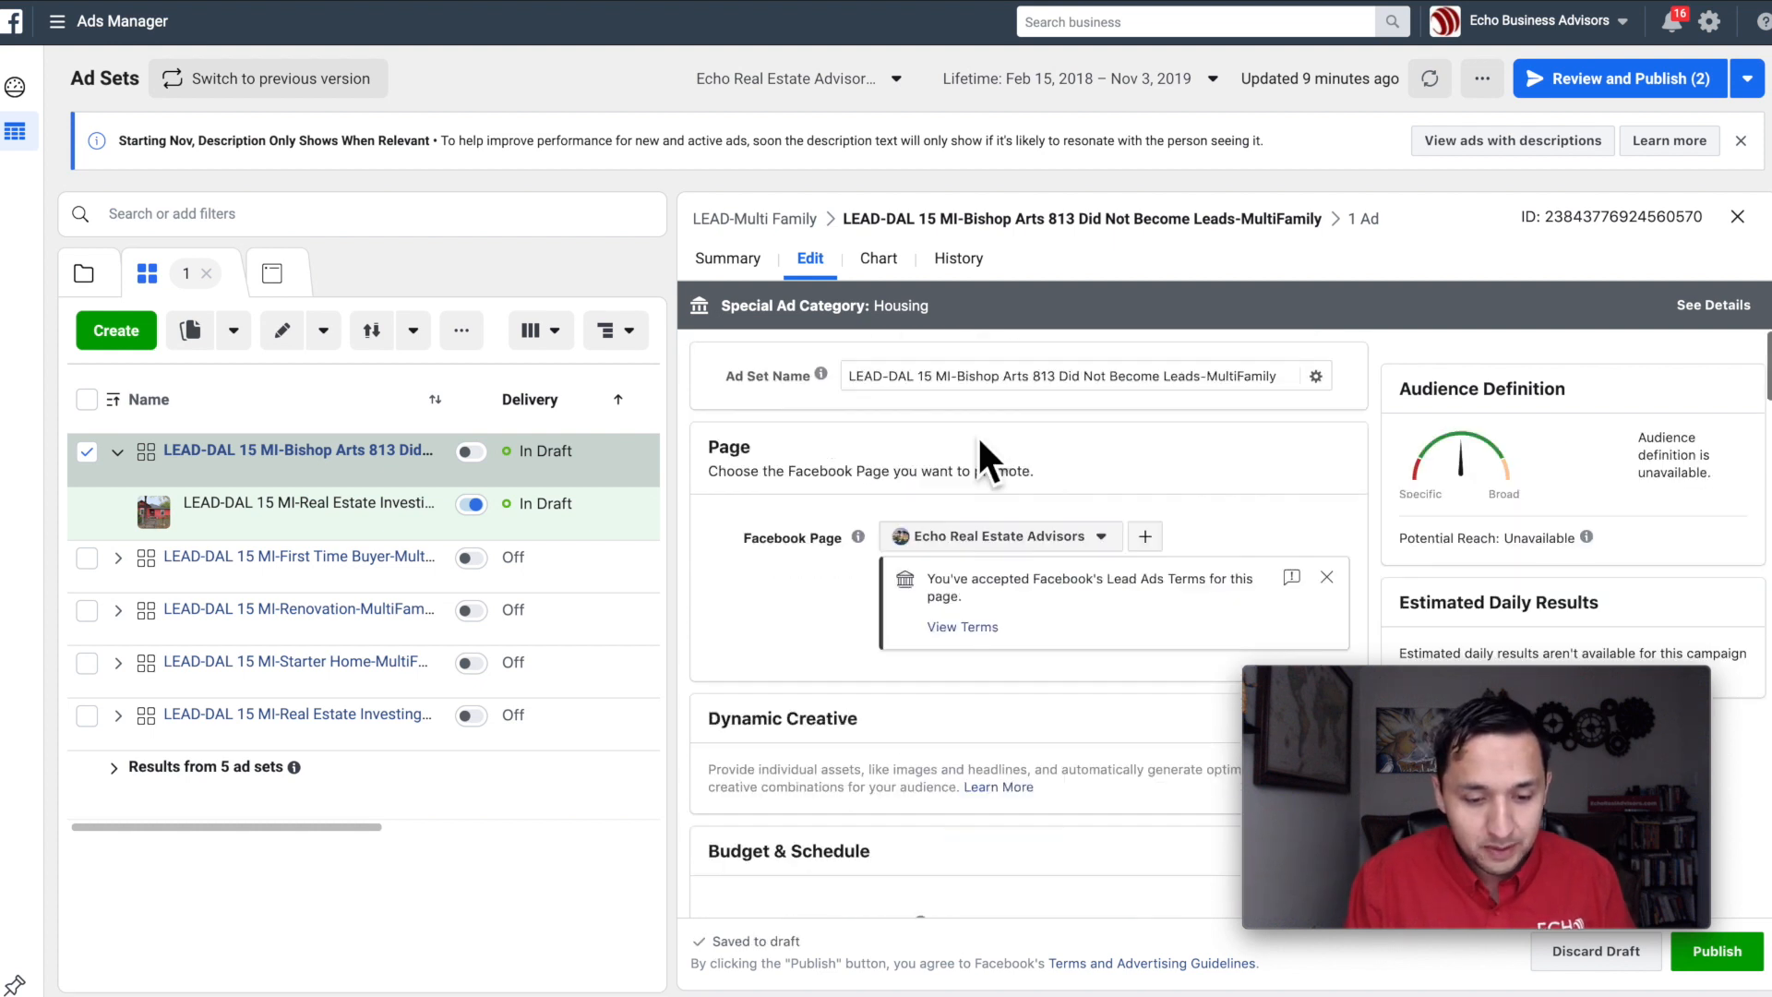
{"action": "scroll", "coordinate": [943, 685], "scroll_direction": "down", "scroll_amount": 5}
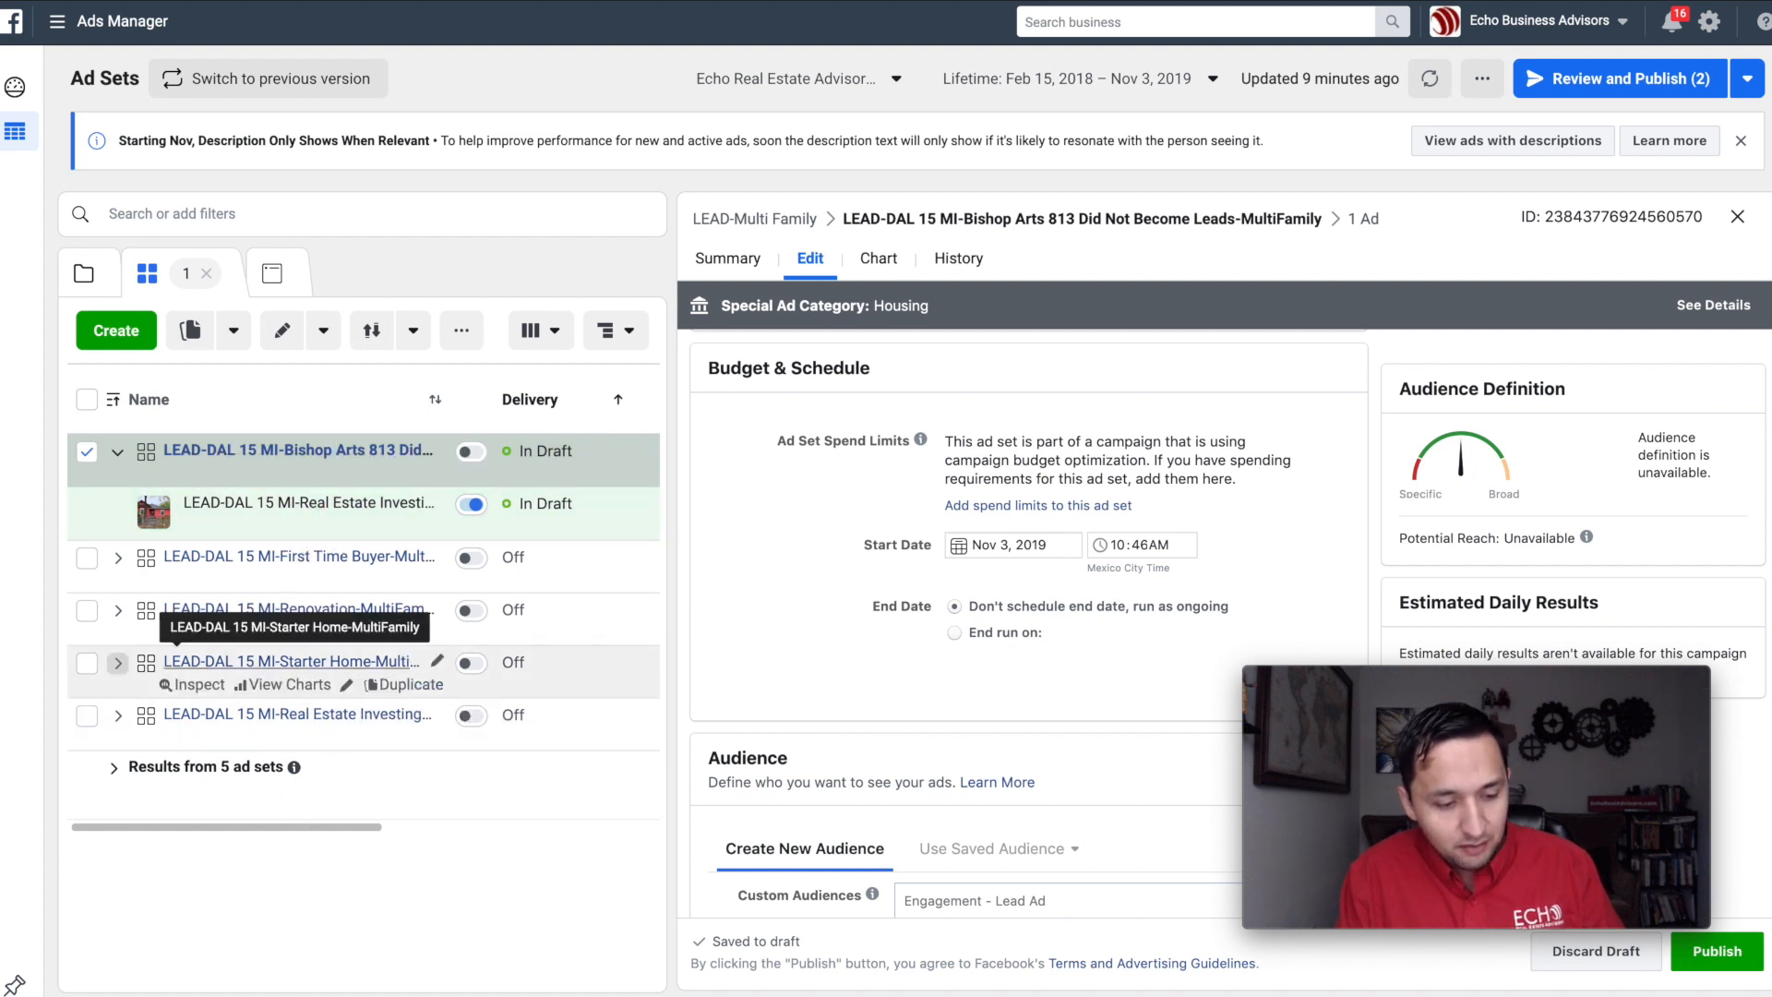
{"action": "scroll", "coordinate": [1297, 545], "scroll_direction": "down", "scroll_amount": 6}
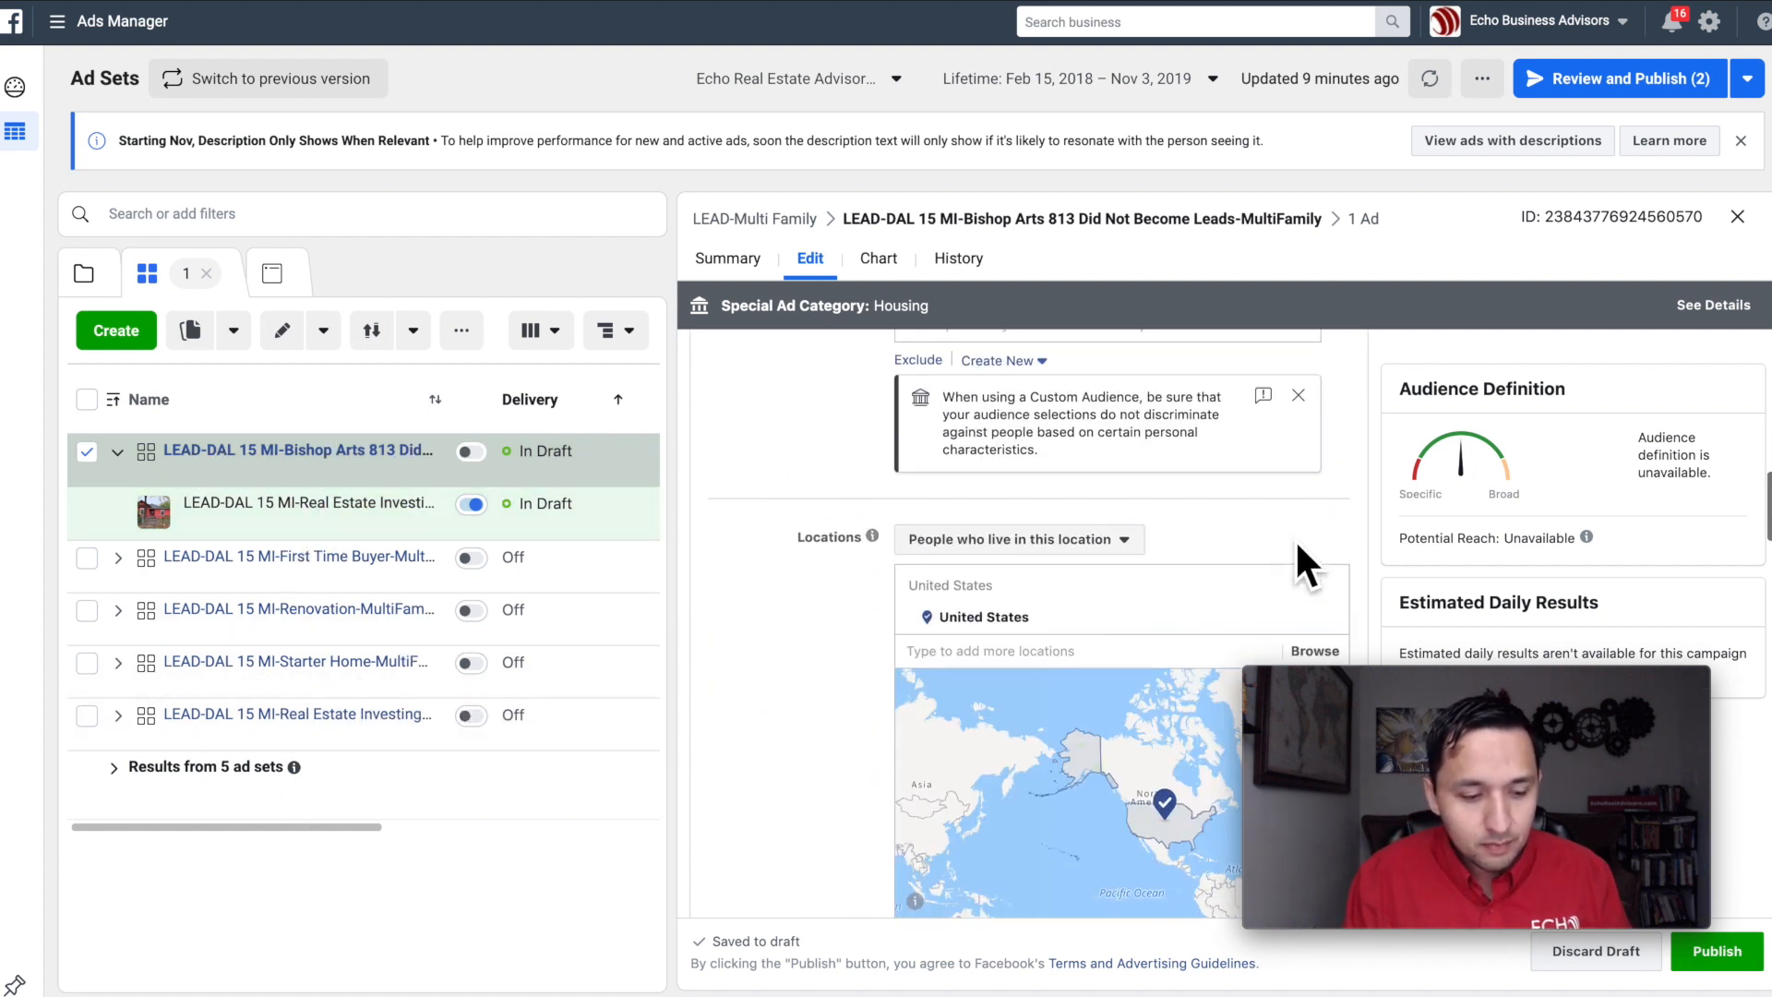
{"action": "scroll", "coordinate": [1137, 545], "scroll_direction": "down", "scroll_amount": 5}
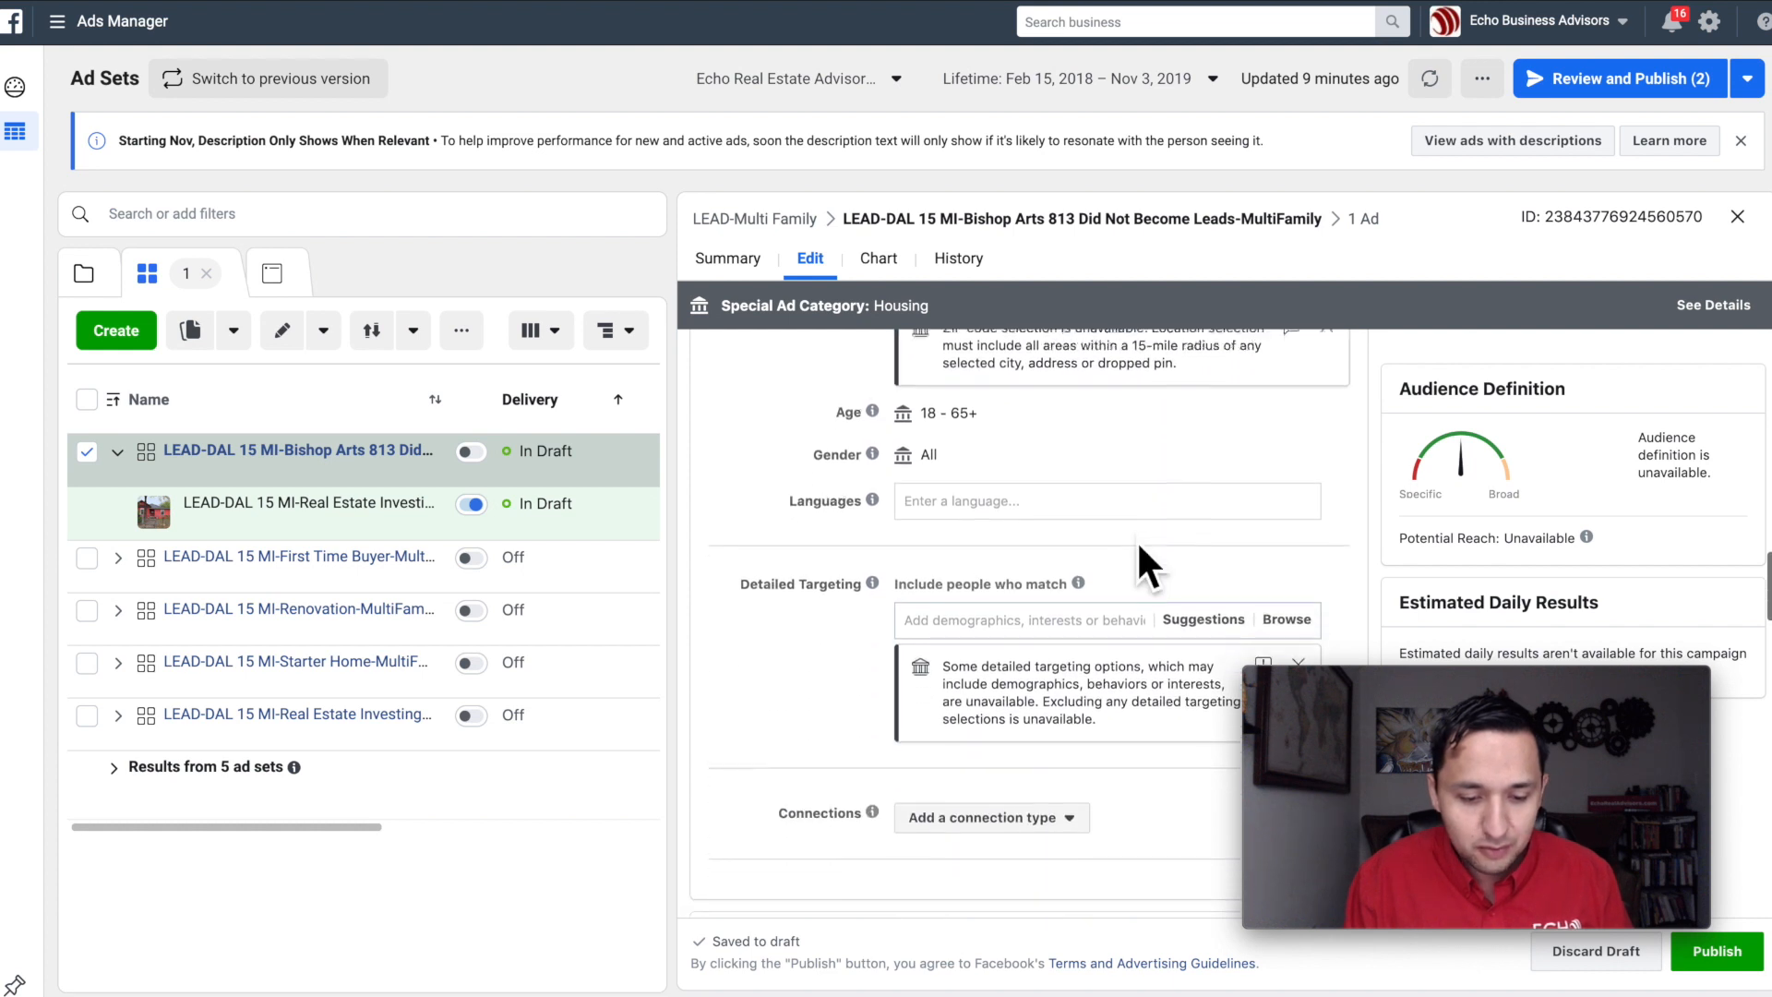
{"action": "scroll", "coordinate": [1137, 539], "scroll_direction": "down", "scroll_amount": 7}
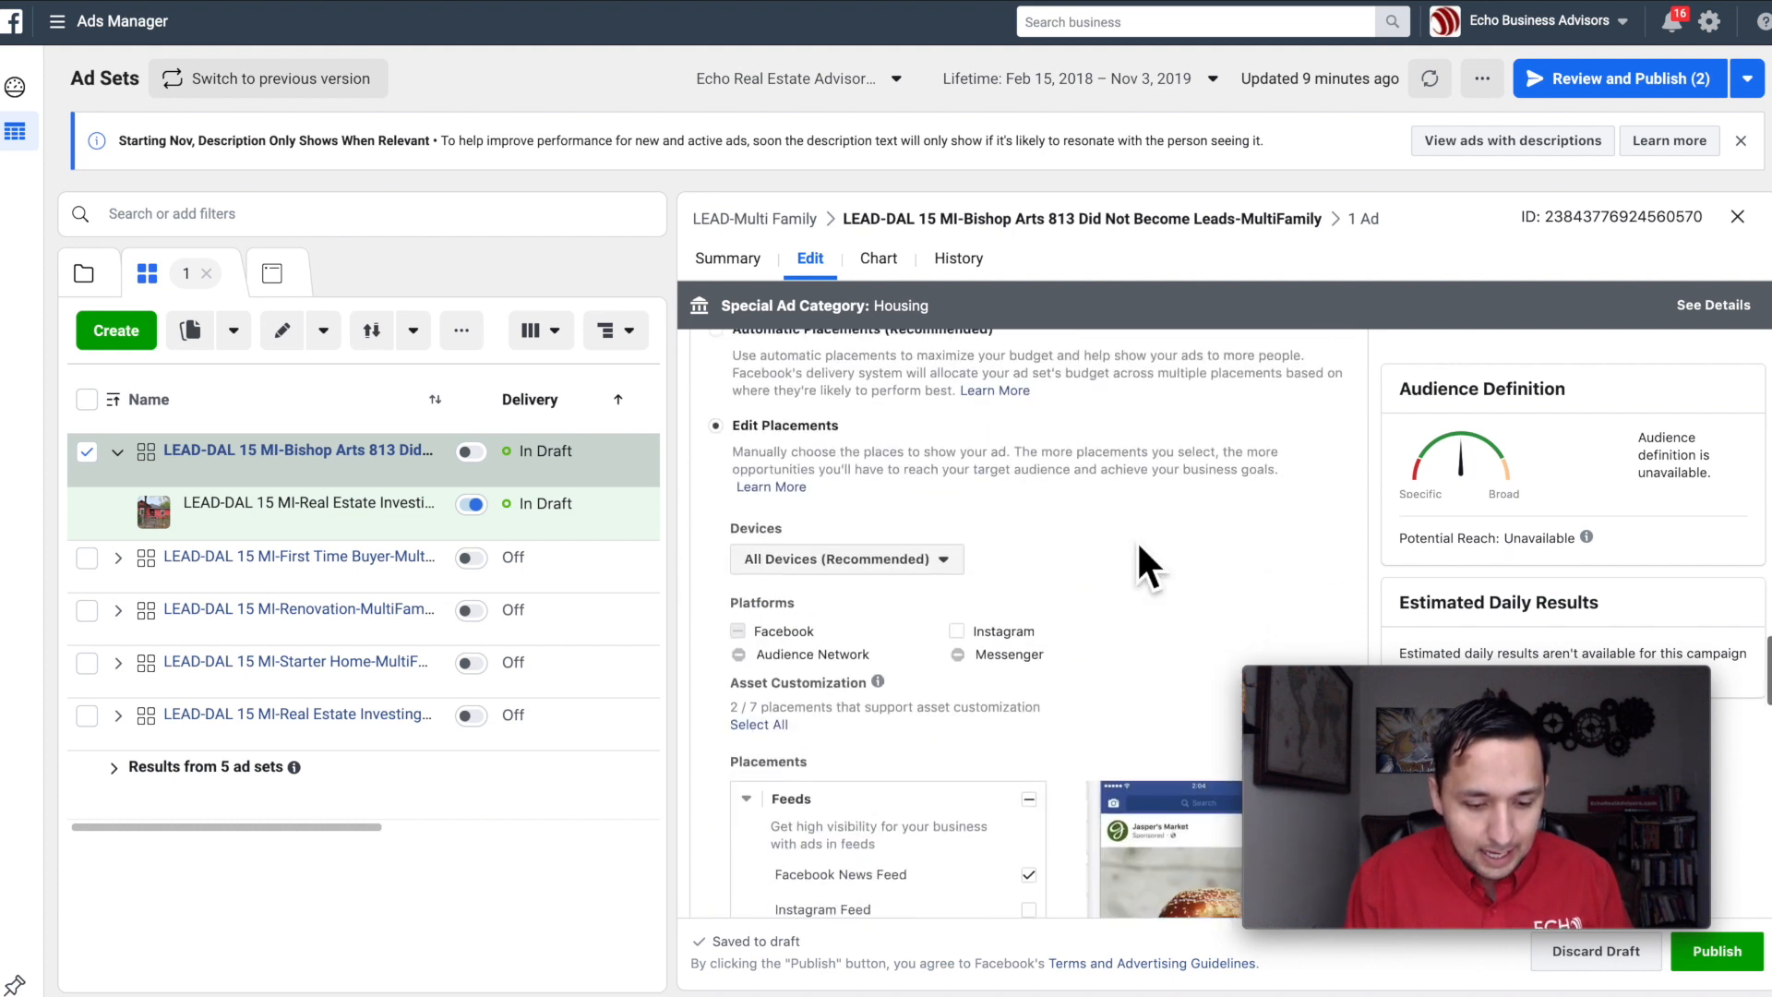
{"action": "left_click", "coordinate": [956, 512]}
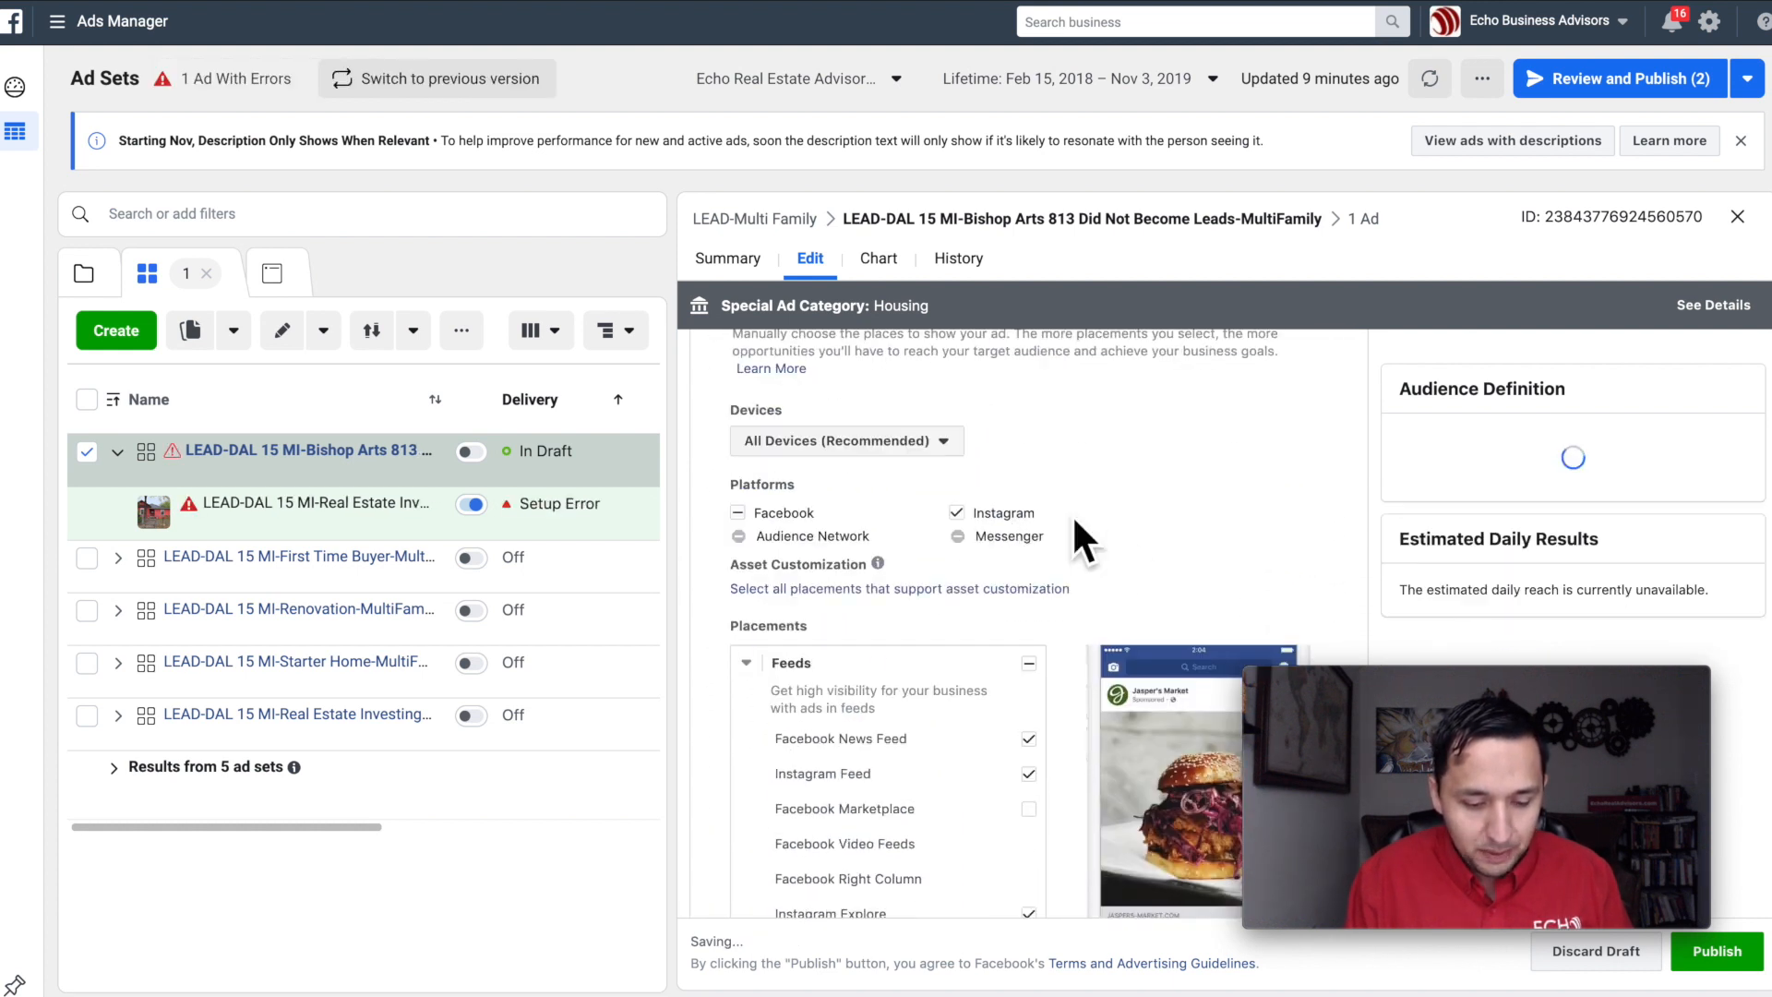
Step: Switch the ad set from manually edited placements to Automatic Placements (Recommended)
{"action": "scroll", "coordinate": [850, 443], "scroll_direction": "up", "scroll_amount": 3}
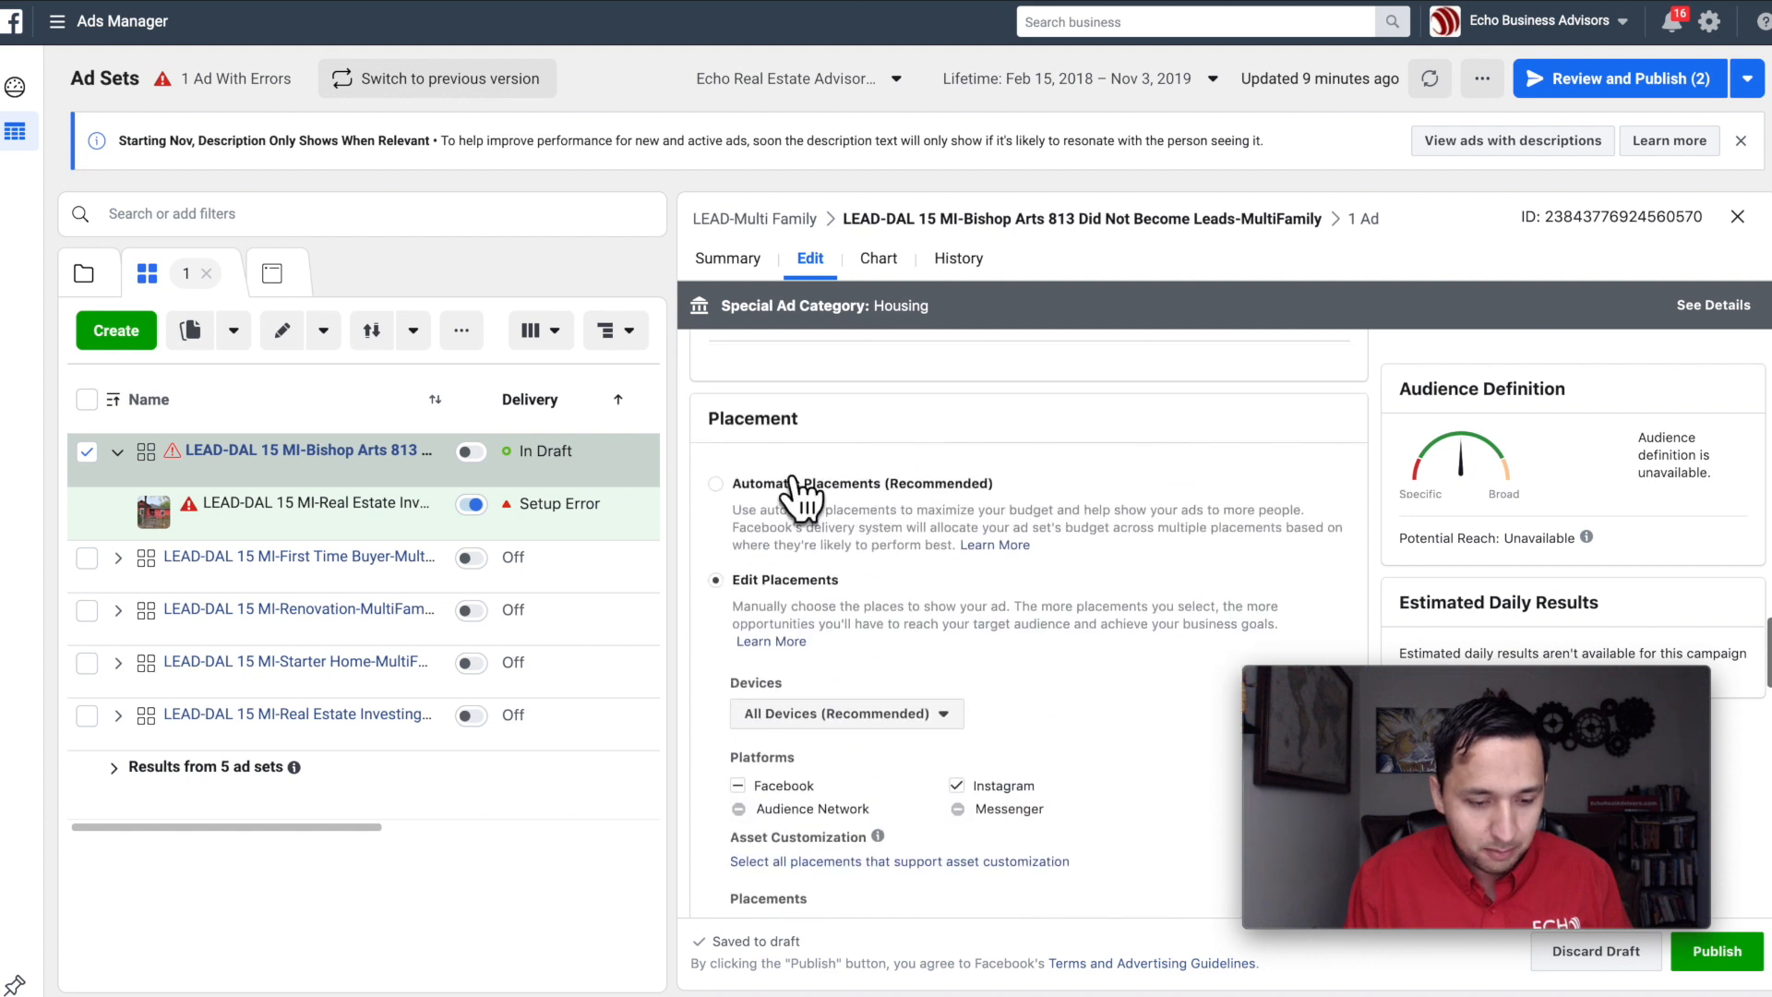
{"action": "left_click", "coordinate": [715, 483]}
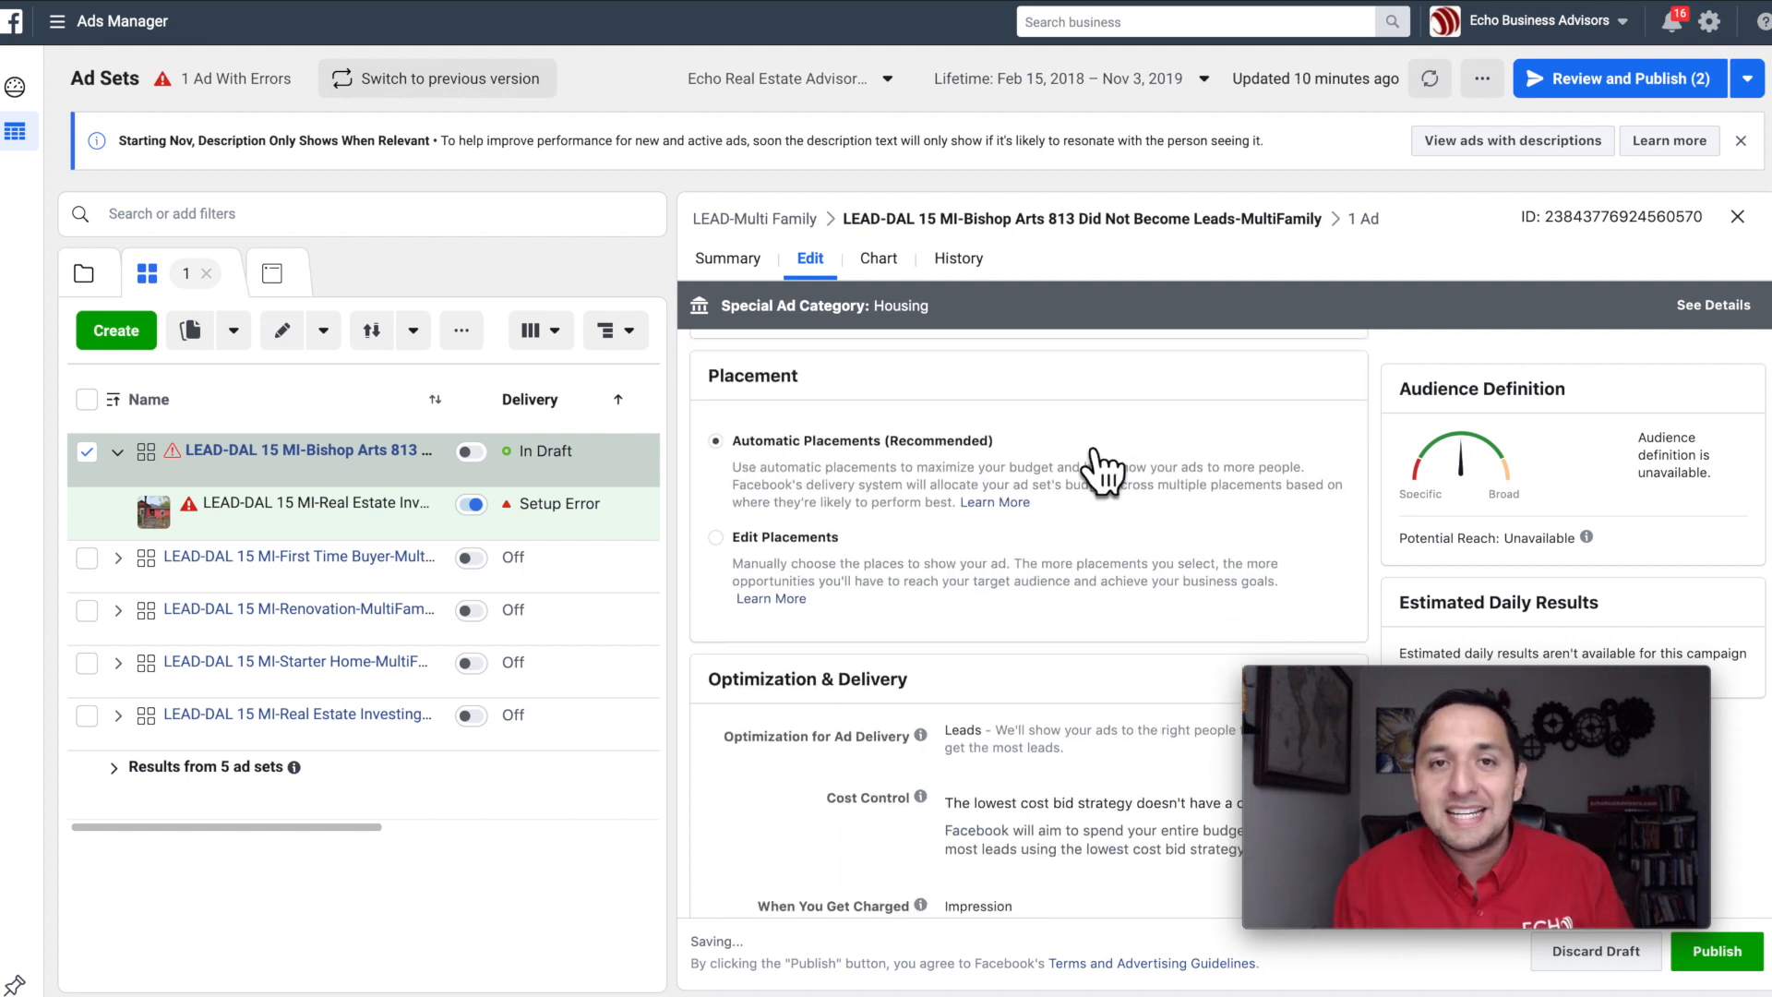
{"action": "scroll", "coordinate": [1098, 470], "scroll_direction": "down", "scroll_amount": 1}
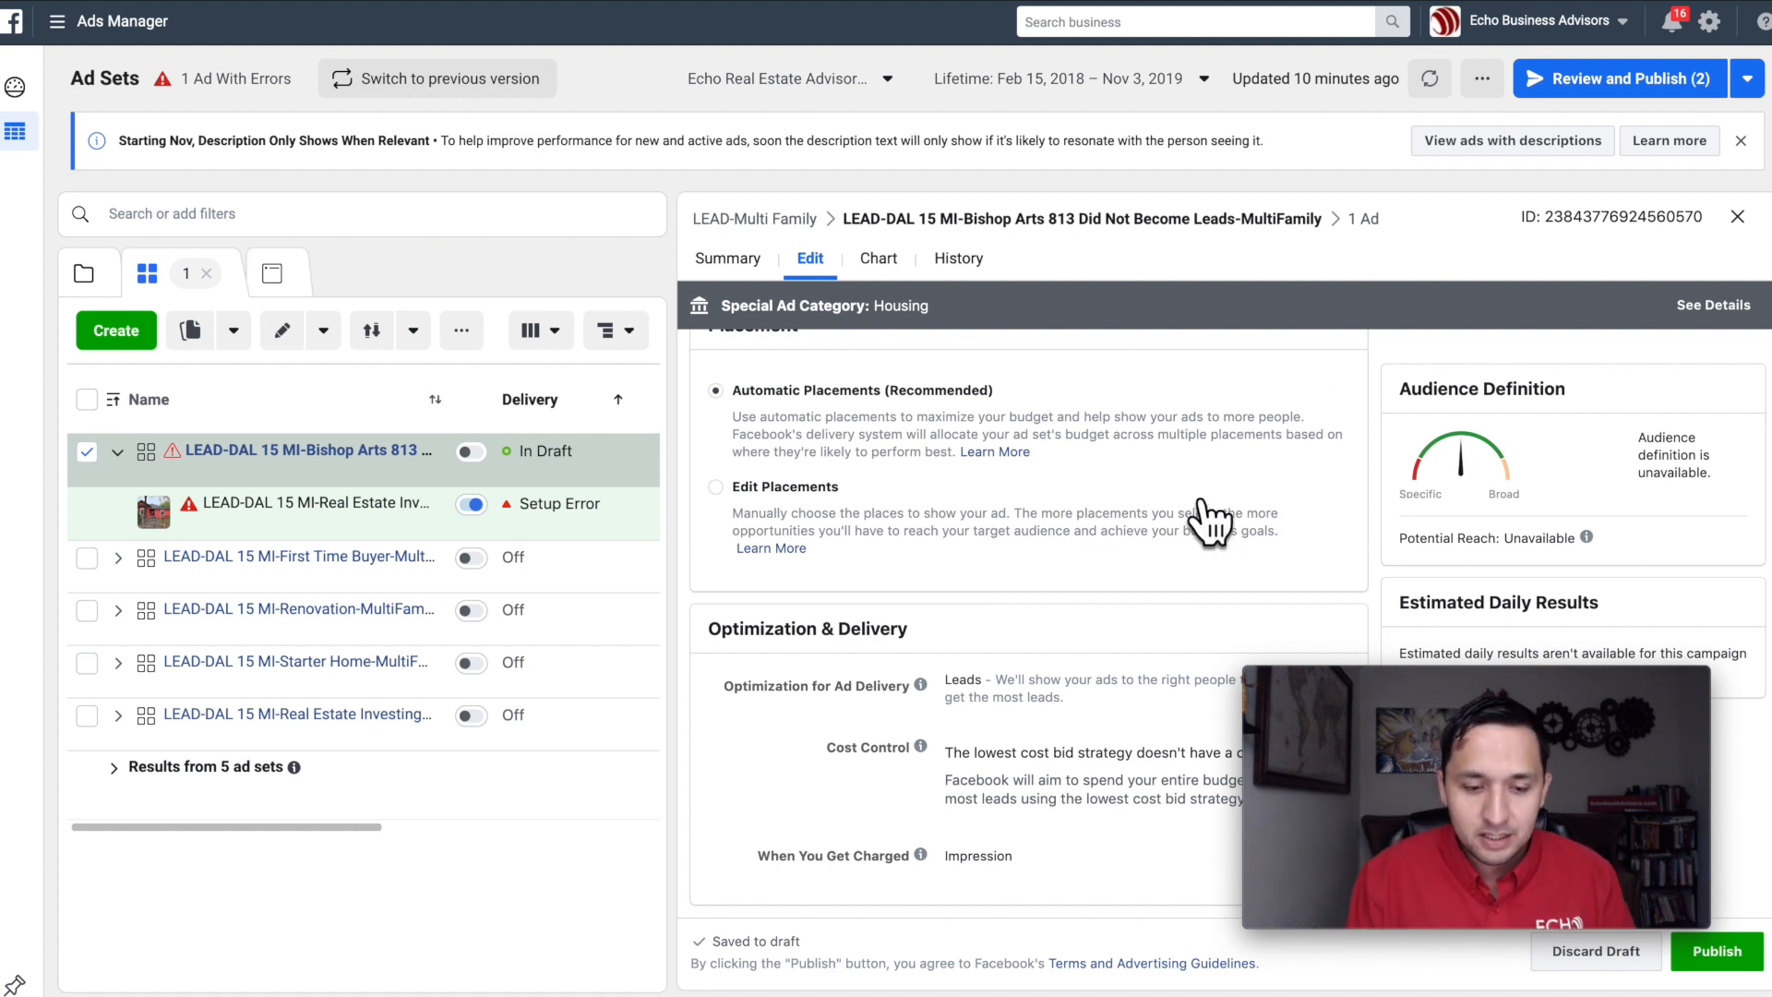
Step: Give the ad inside the ad set the ad set's name, "LEAD-DAL 15 MI-Bishop Arts 813 Did Not Become Leads-MultiFamily", and publish it
{"action": "scroll", "coordinate": [1070, 462], "scroll_direction": "up", "scroll_amount": 5}
{"action": "scroll", "coordinate": [1008, 395], "scroll_direction": "up", "scroll_amount": 5}
{"action": "triple_click", "coordinate": [1009, 379]}
{"action": "key", "text": "ctrl+c"}
{"action": "left_click", "coordinate": [1369, 221]}
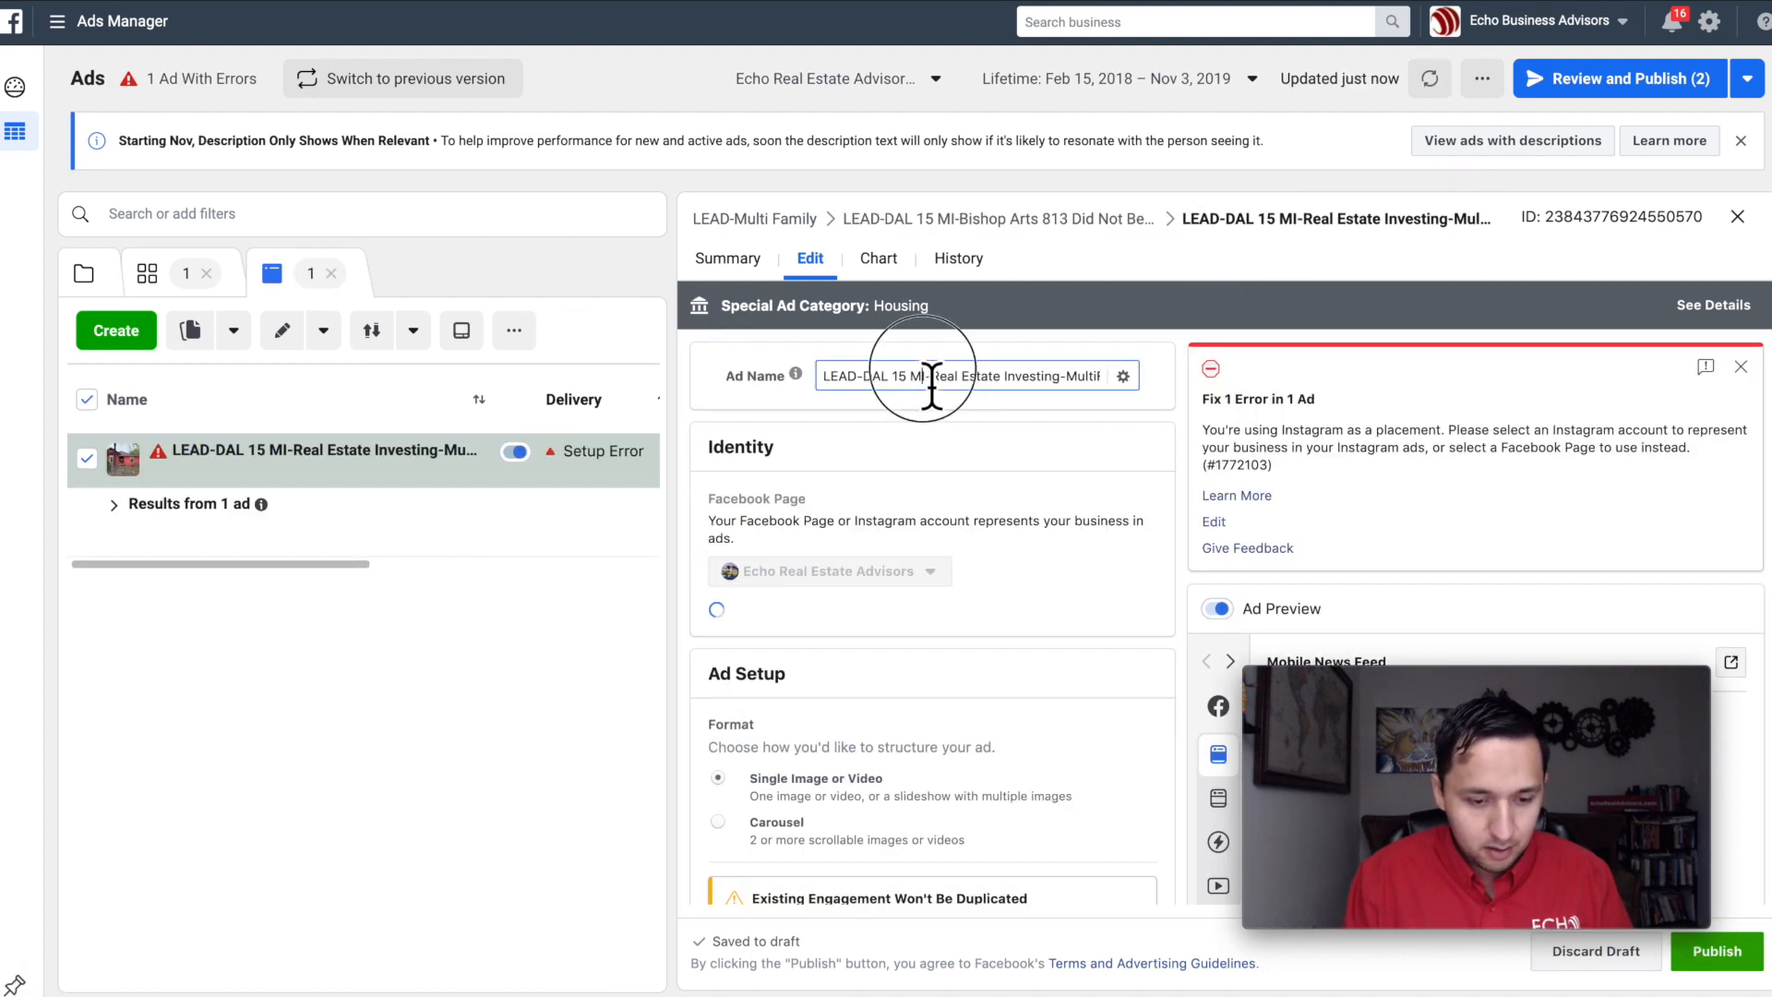
{"action": "triple_click", "coordinate": [941, 376]}
{"action": "key", "text": "ctrl+v"}
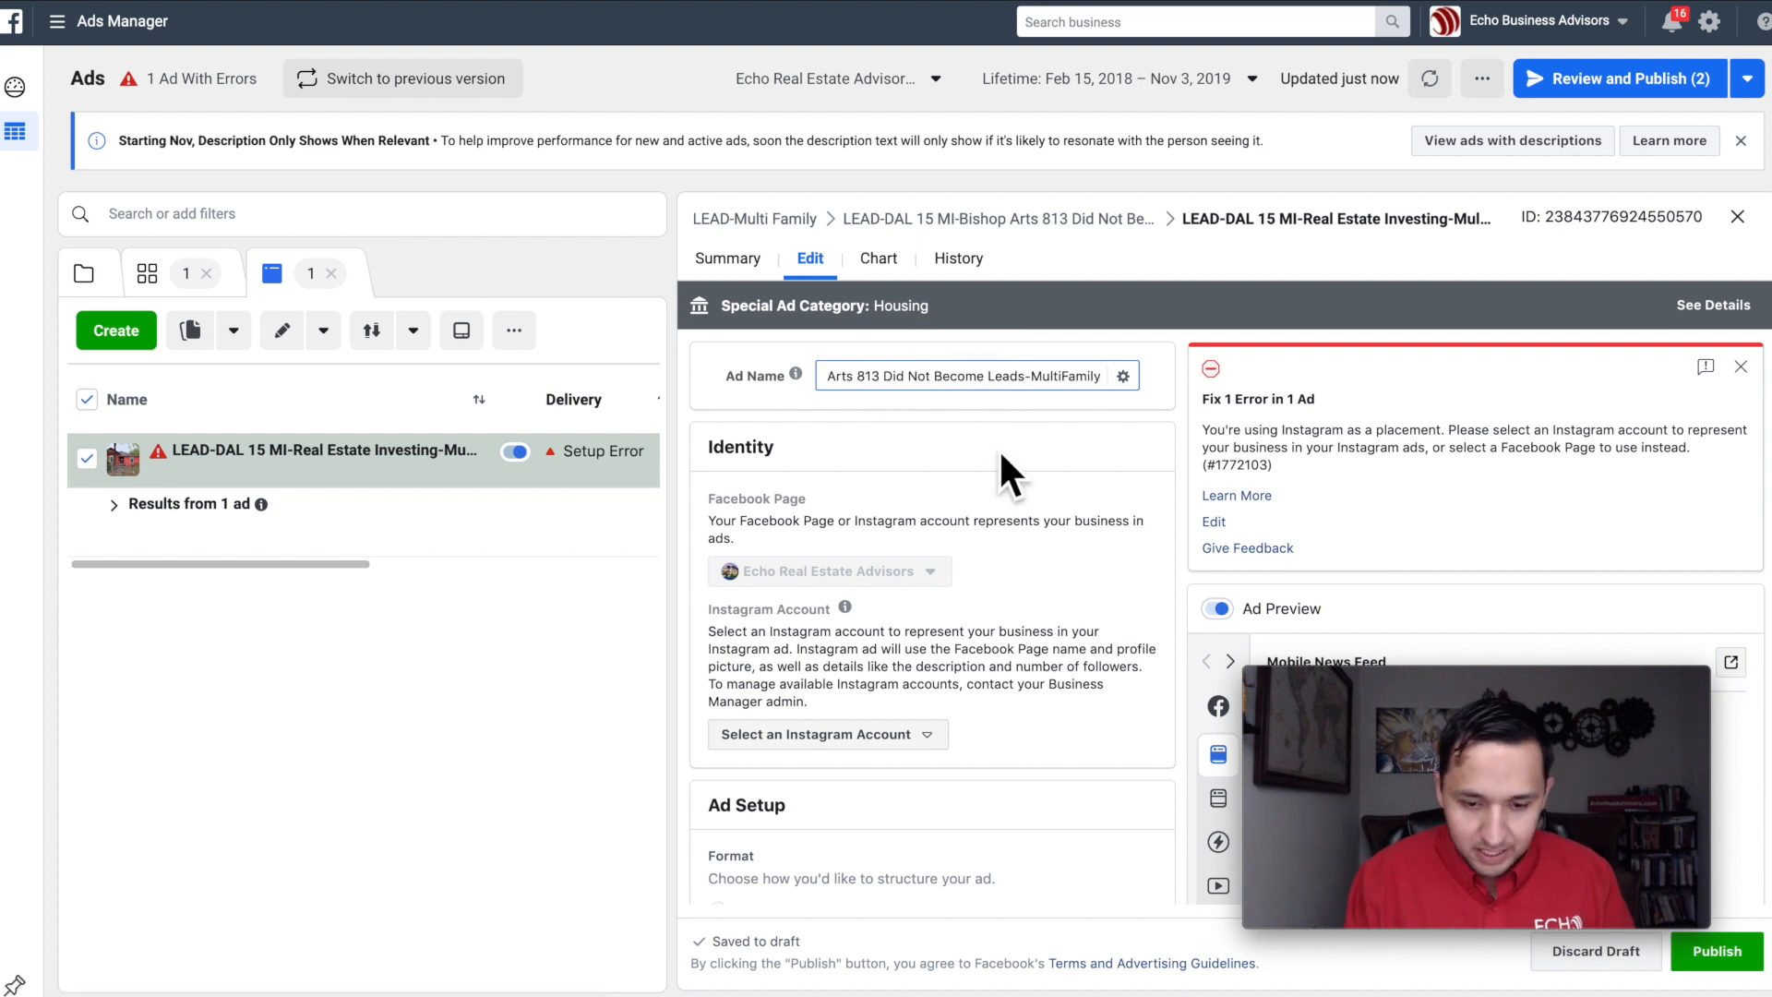
{"action": "left_click", "coordinate": [1098, 435]}
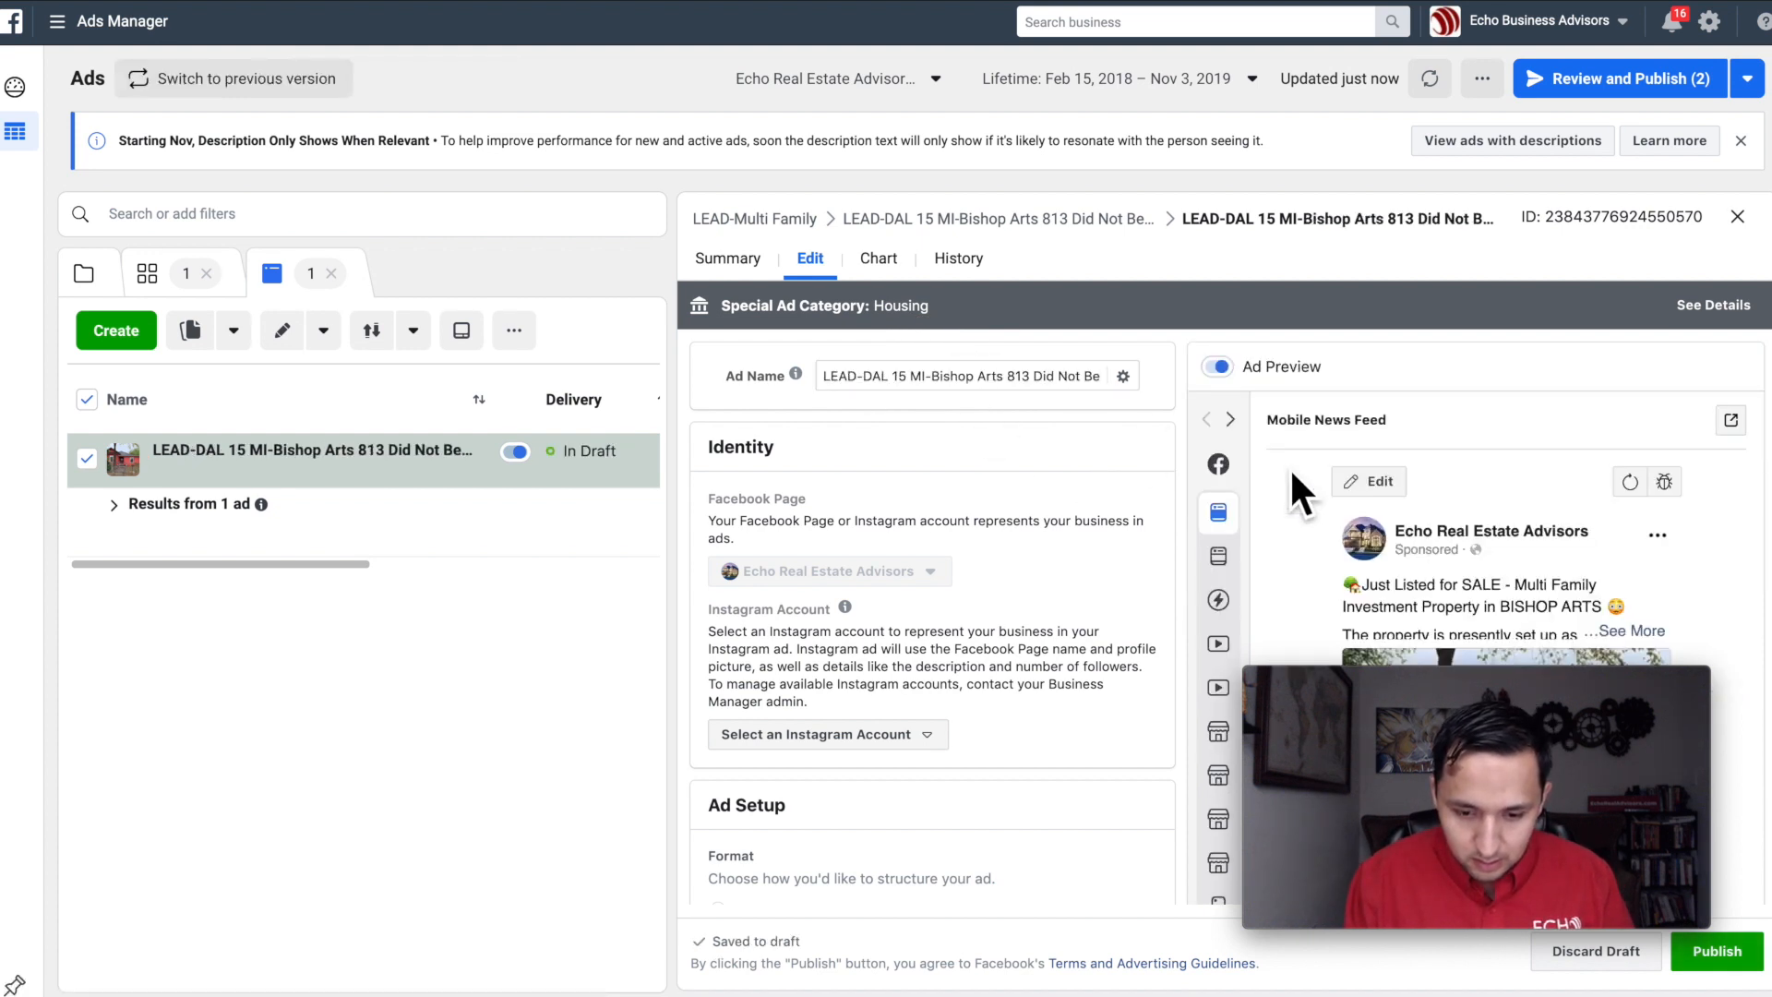
{"action": "left_click", "coordinate": [1716, 950]}
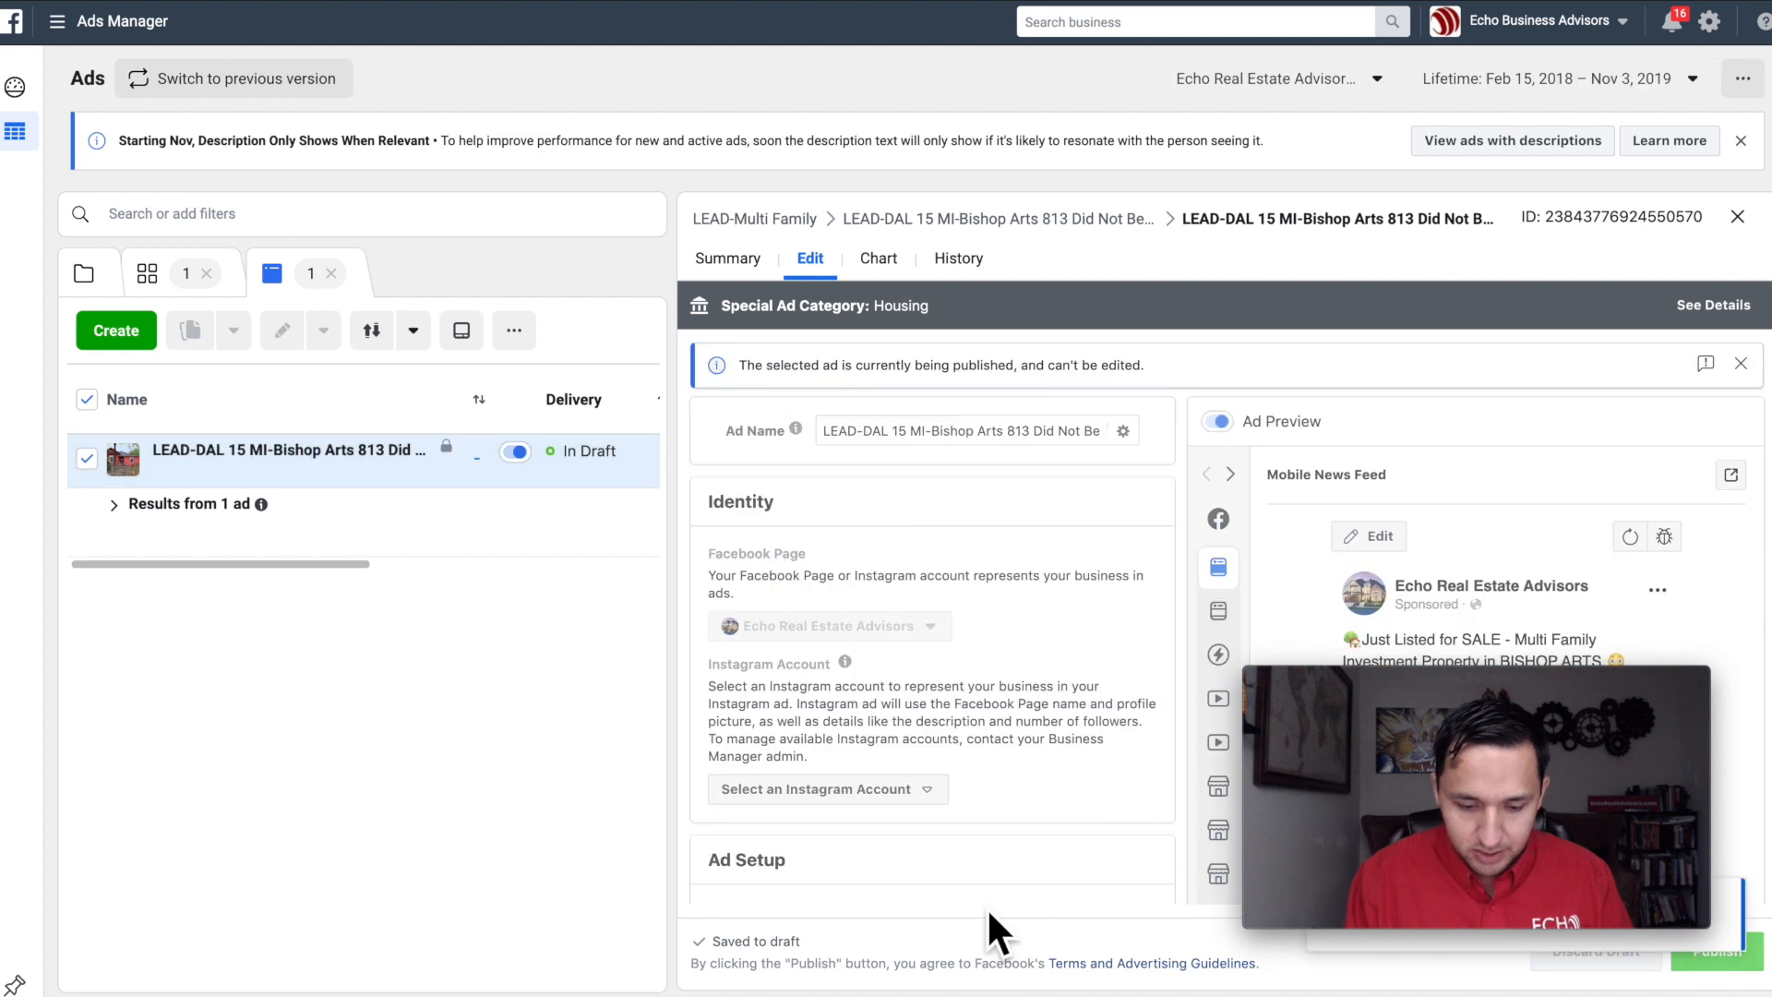